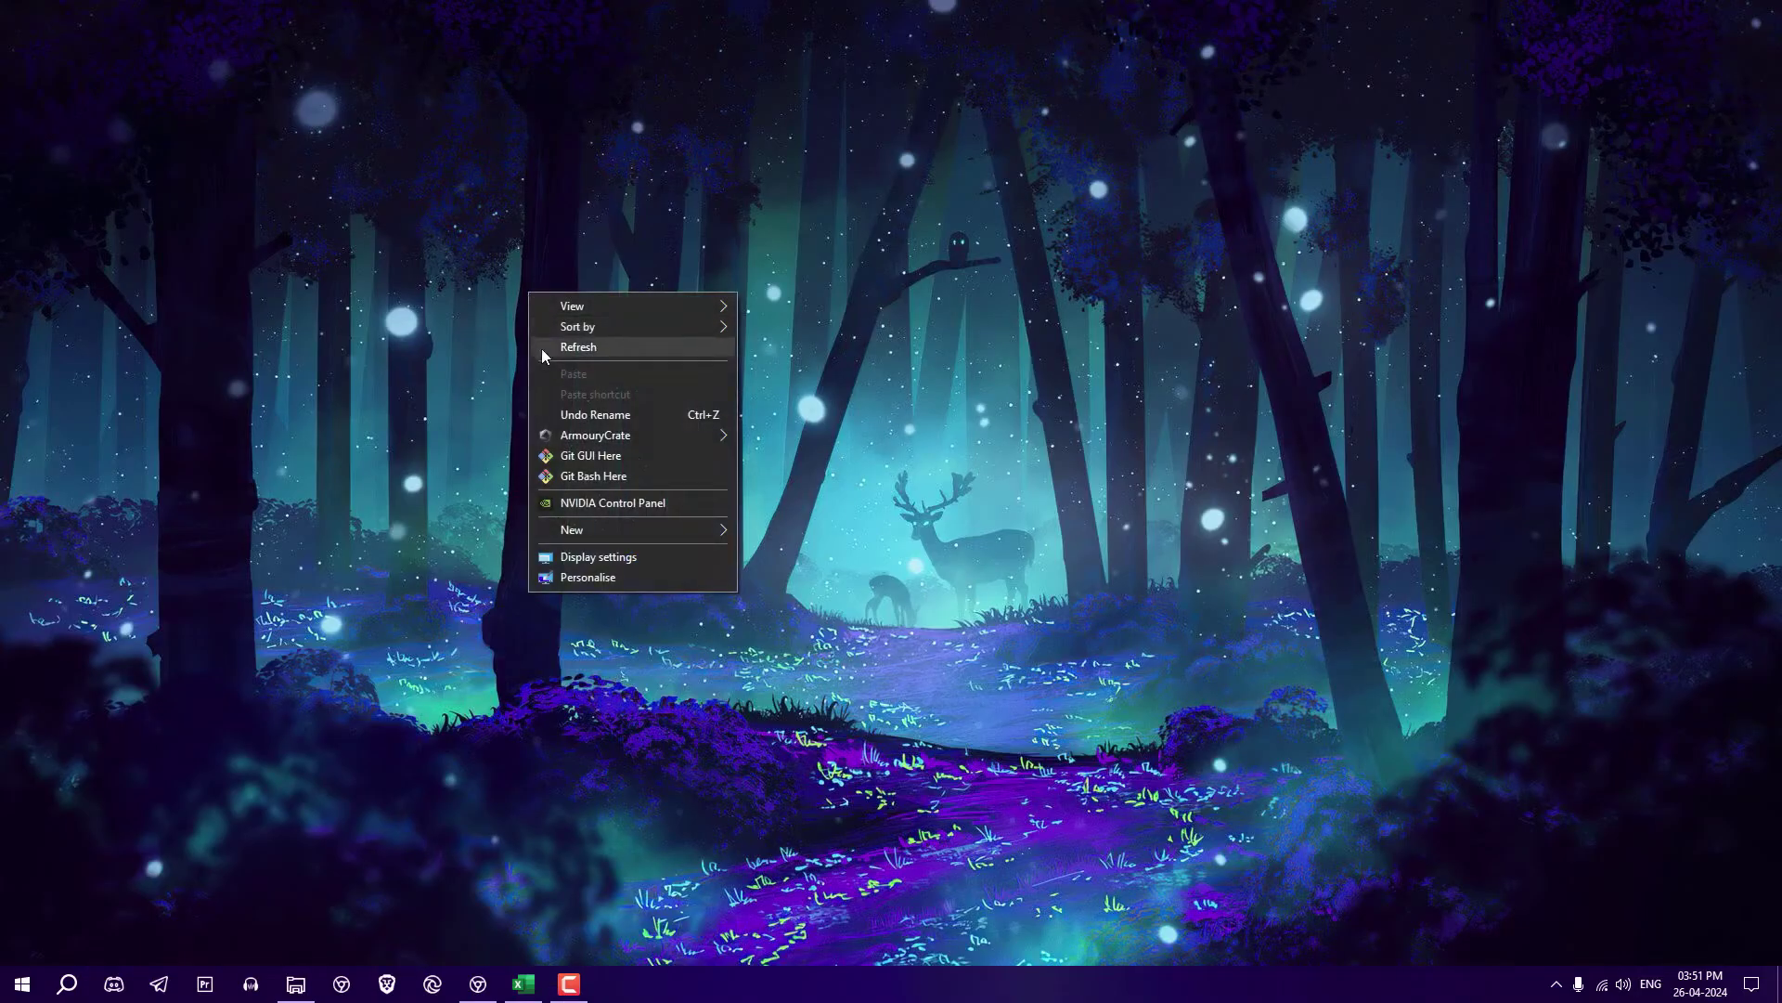
Step: Close the recorder window, browse the Start menu tiles, and return to the bare desktop
left_click(543, 348)
key("super")
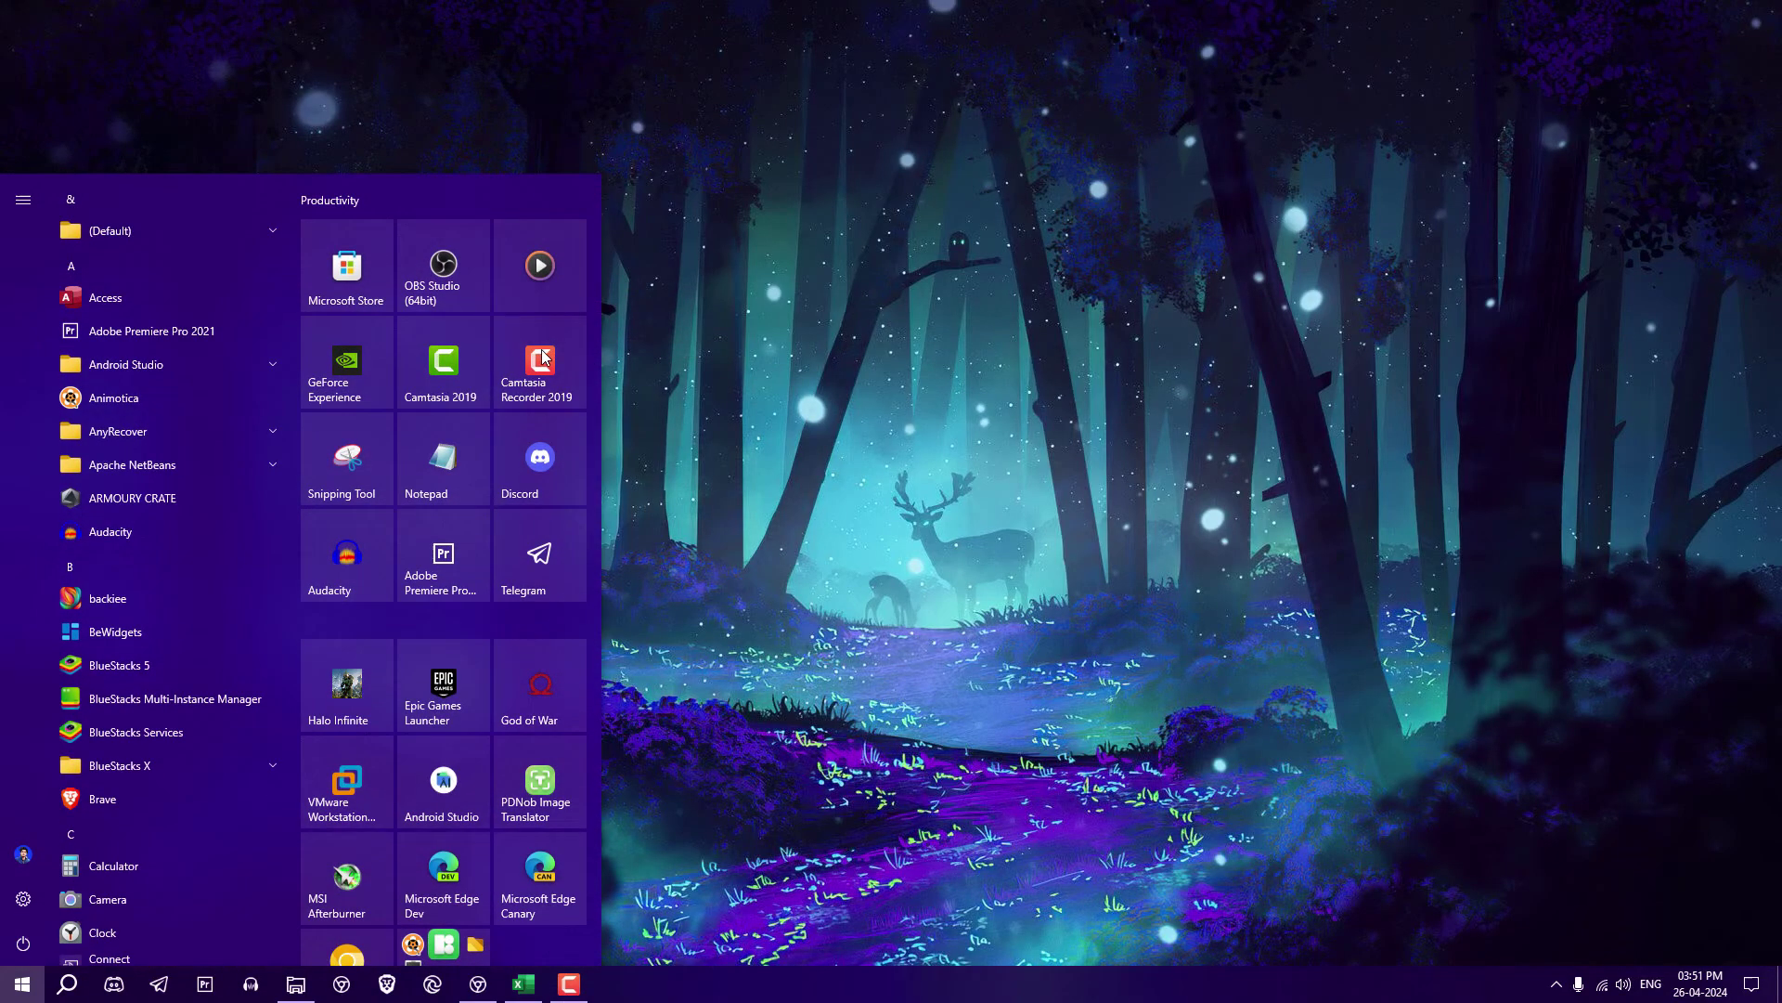
scroll(437, 542, "down", 1)
key("Escape")
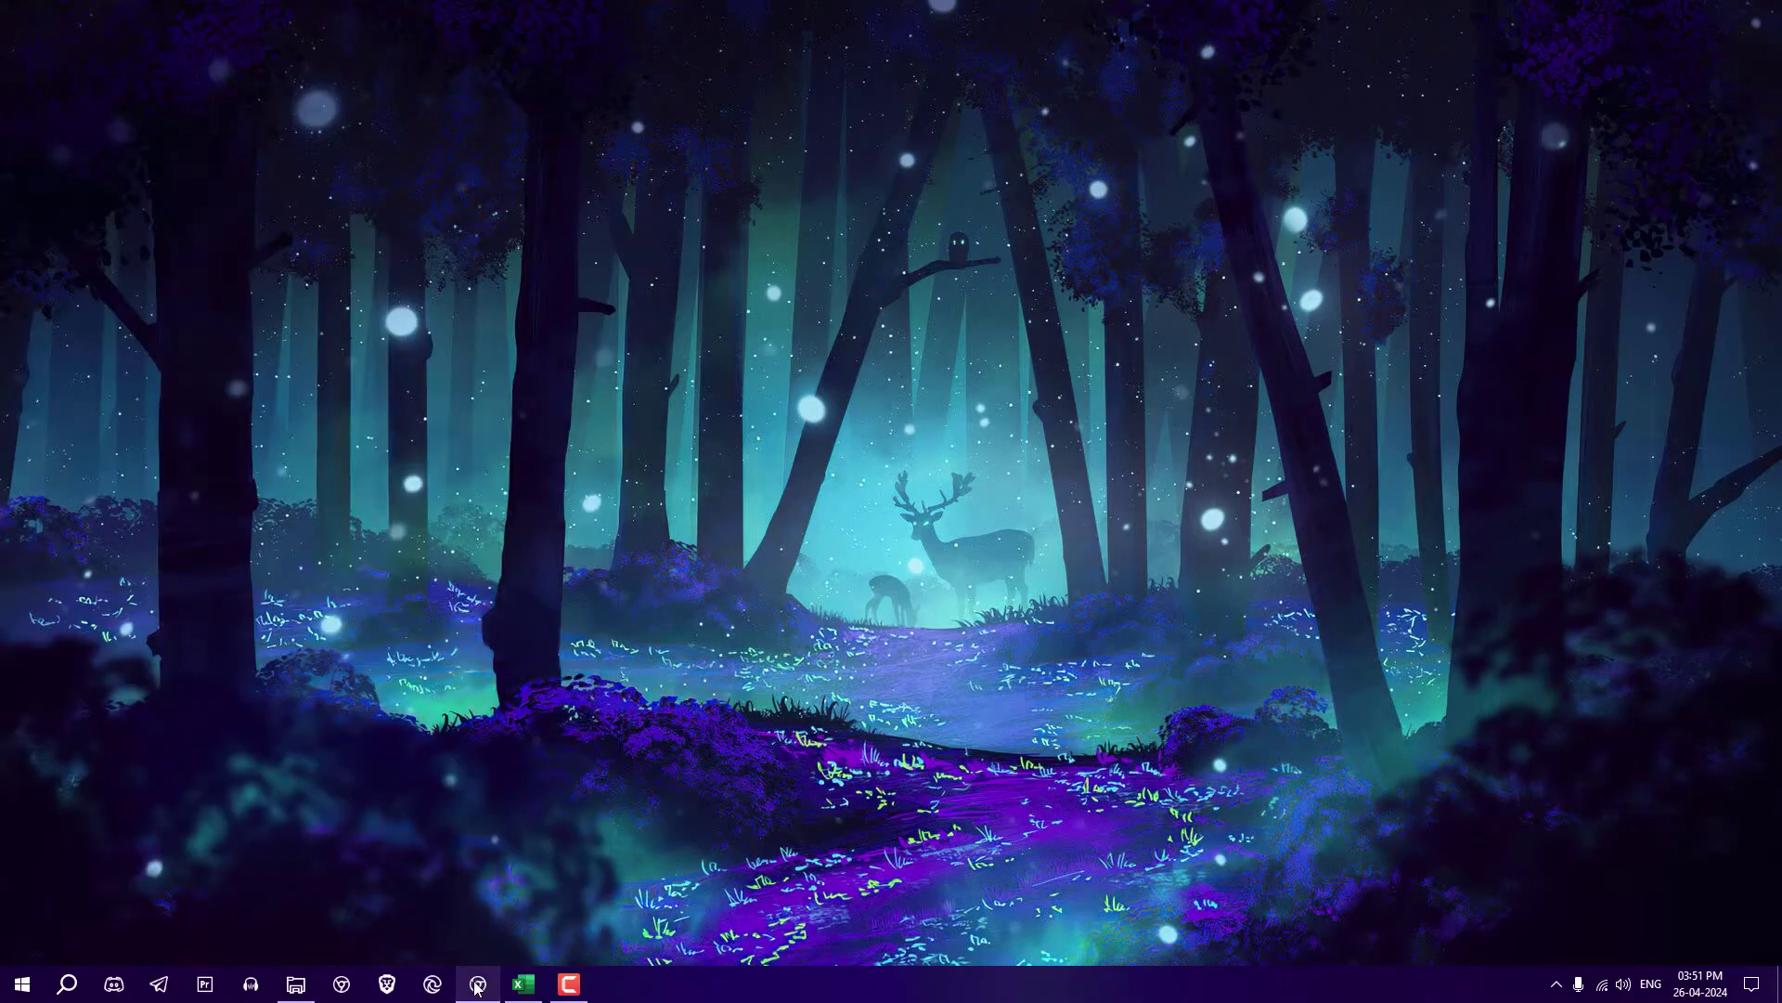
key("super")
scroll(436, 533, "down", 1)
key("Escape")
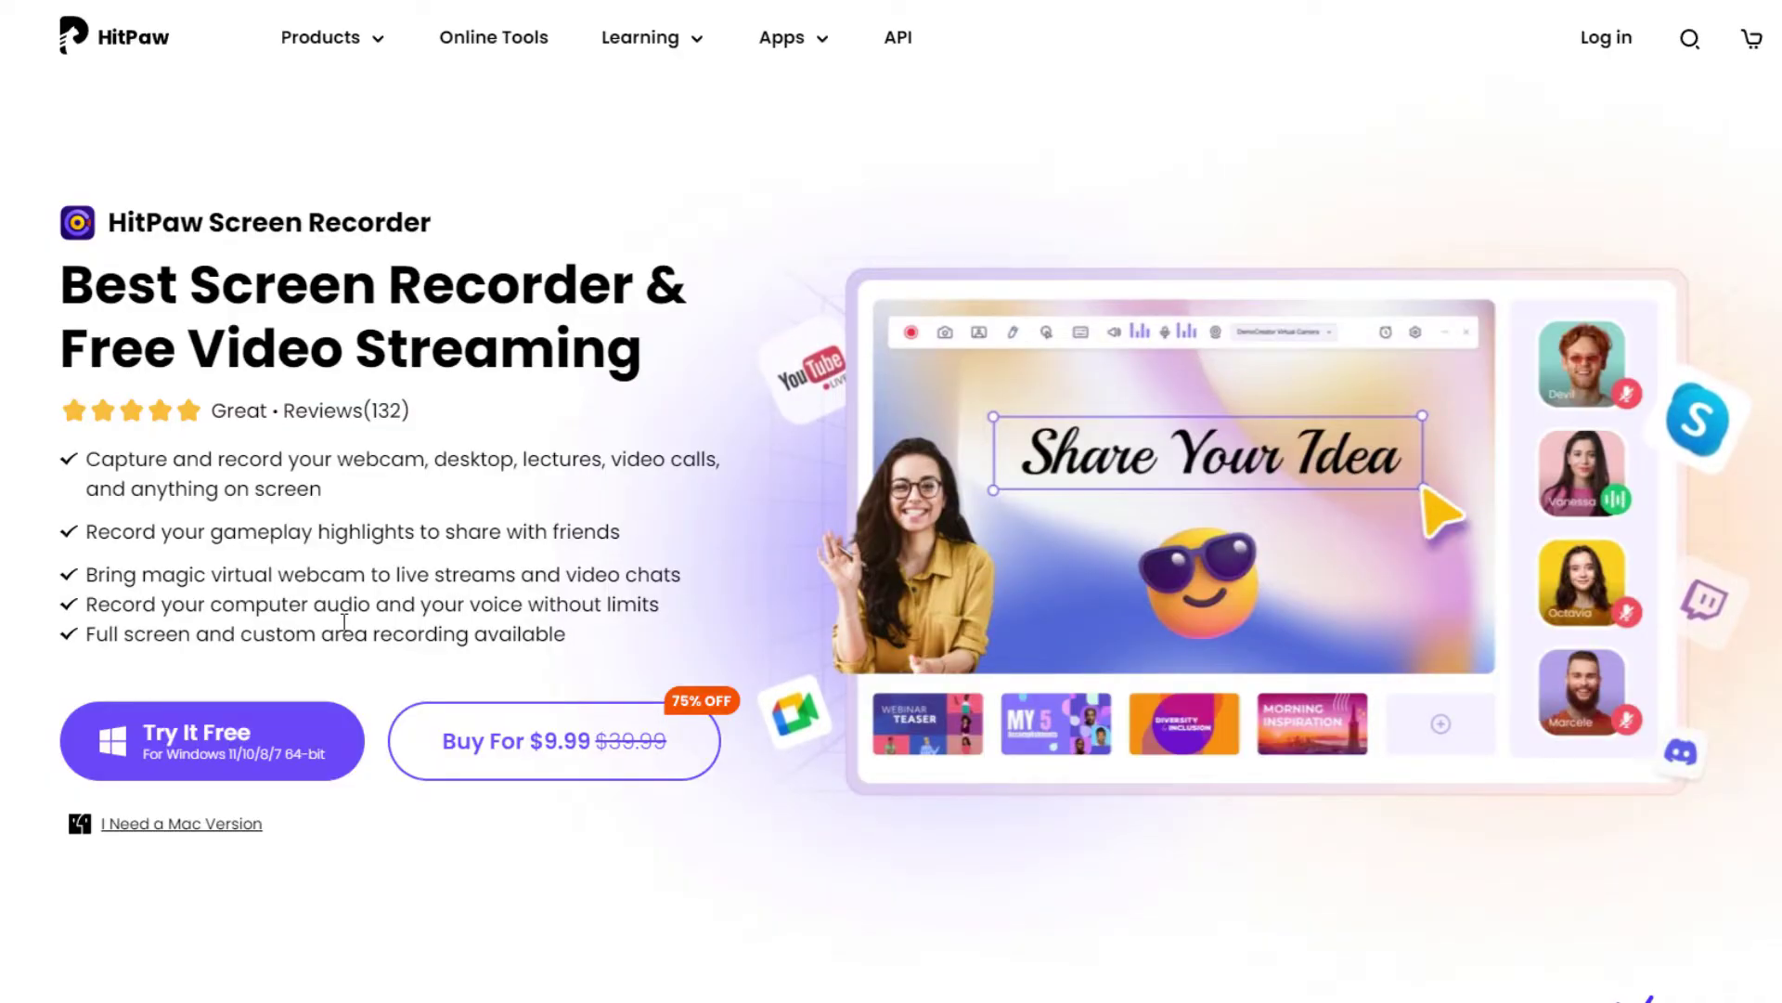
Step: Highlight the page heading and feature bullets, then download the Try It Free installer
left_click_drag(63, 278, 635, 339)
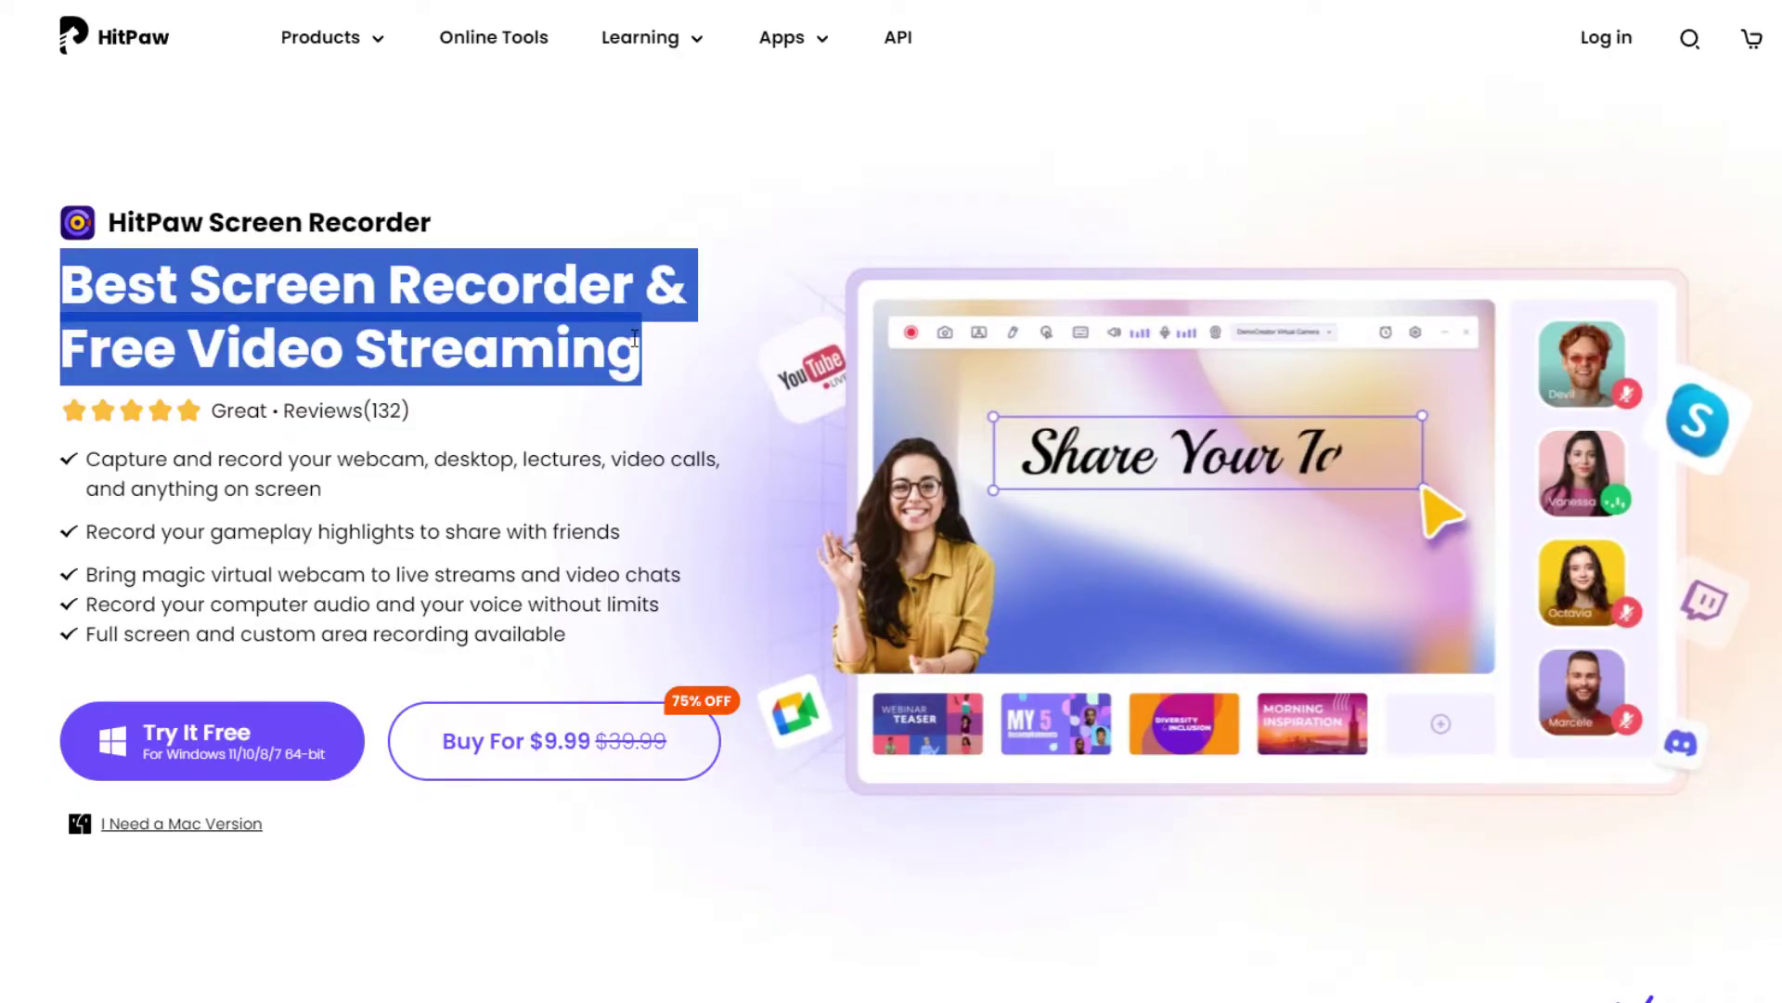
left_click(639, 344)
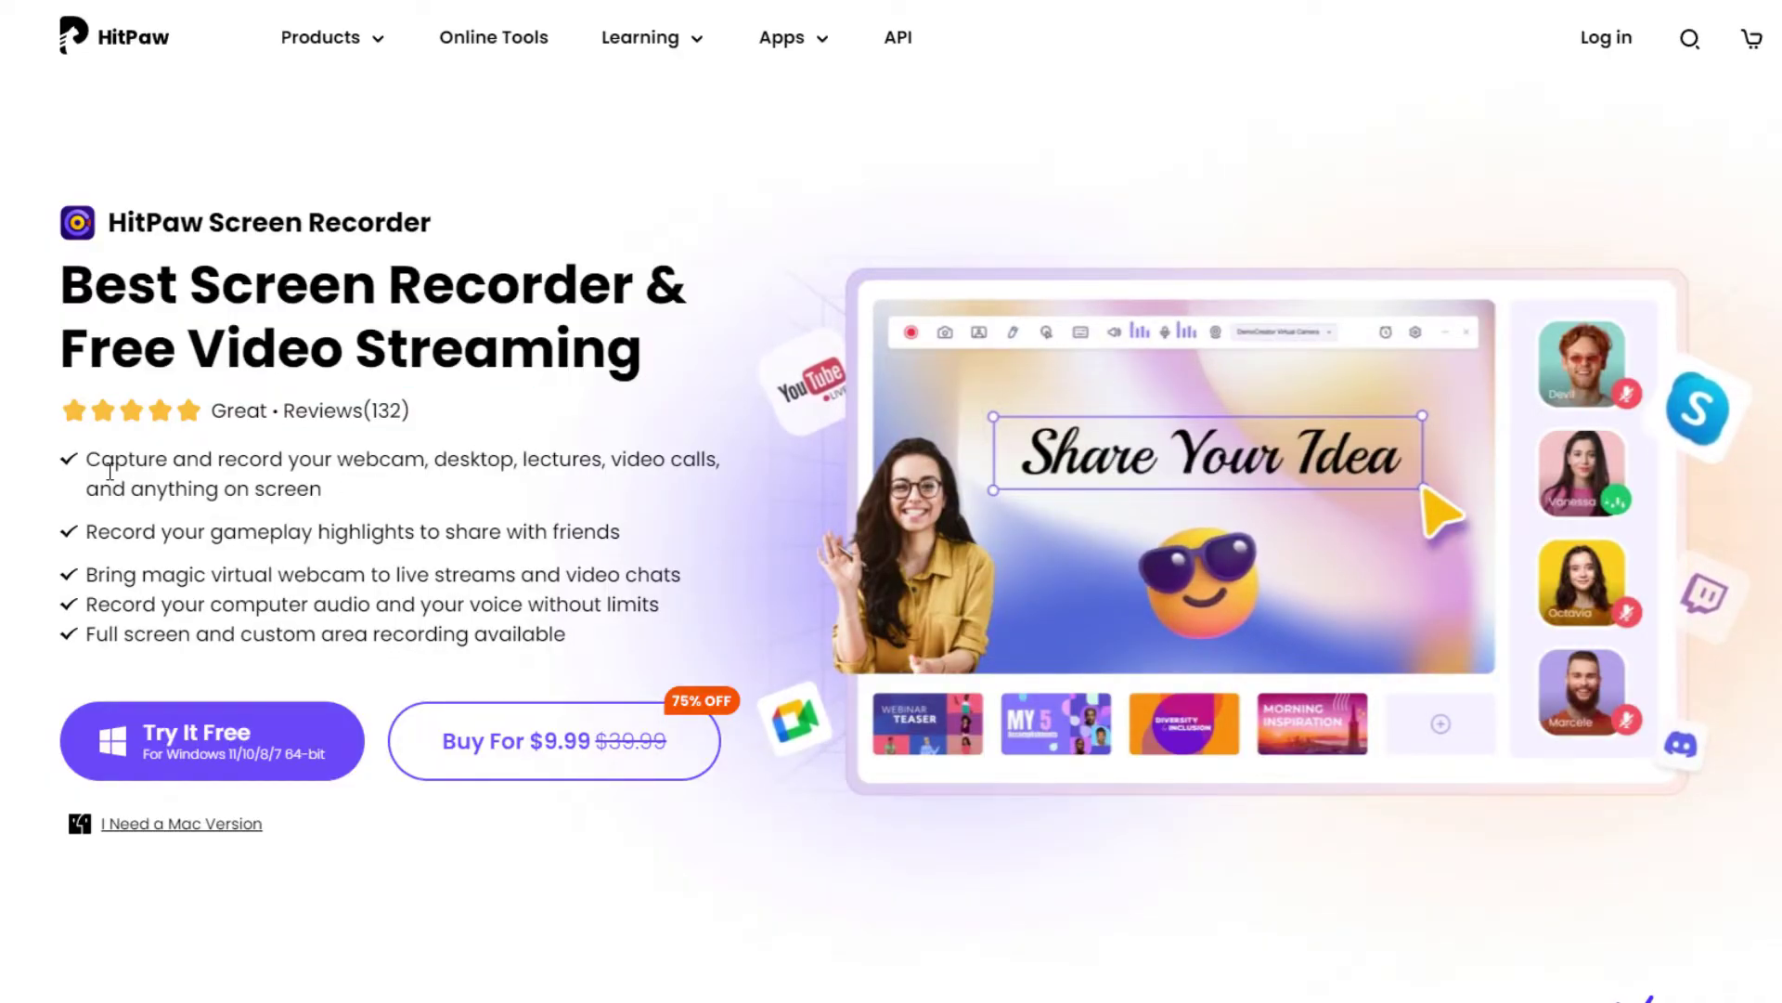
left_click_drag(88, 459, 338, 489)
left_click(338, 489)
left_click_drag(92, 527, 557, 635)
left_click(557, 634)
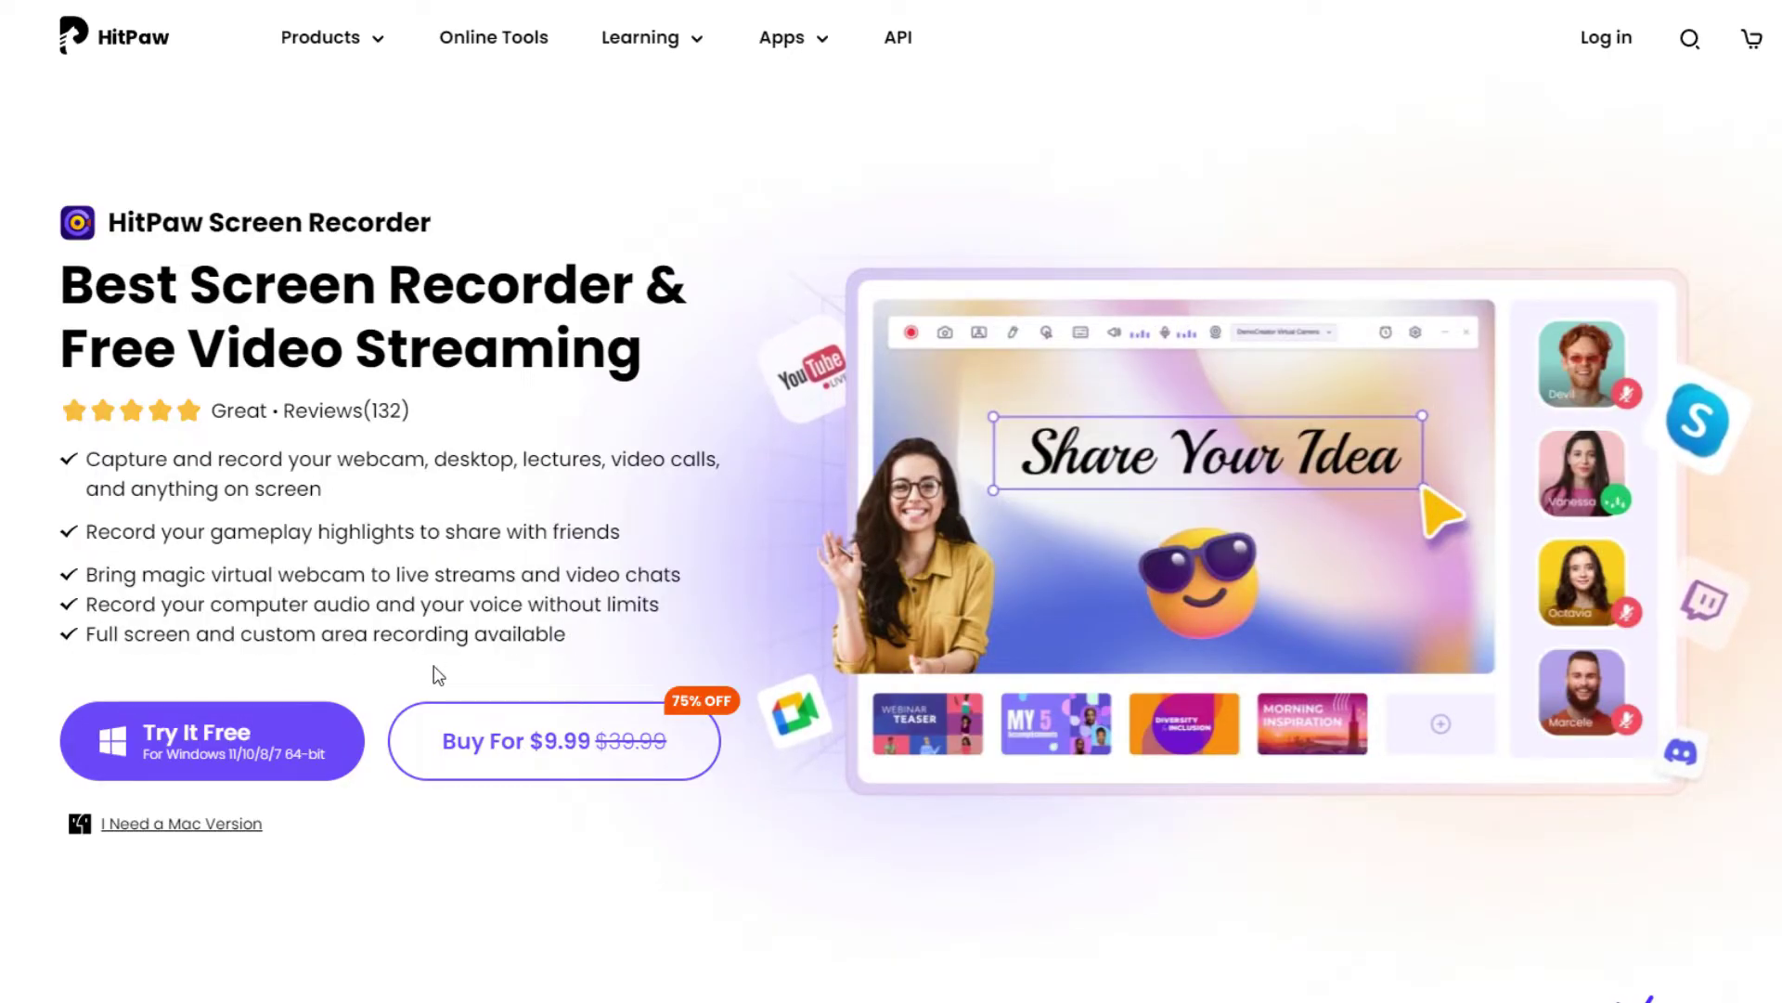
left_click(344, 747)
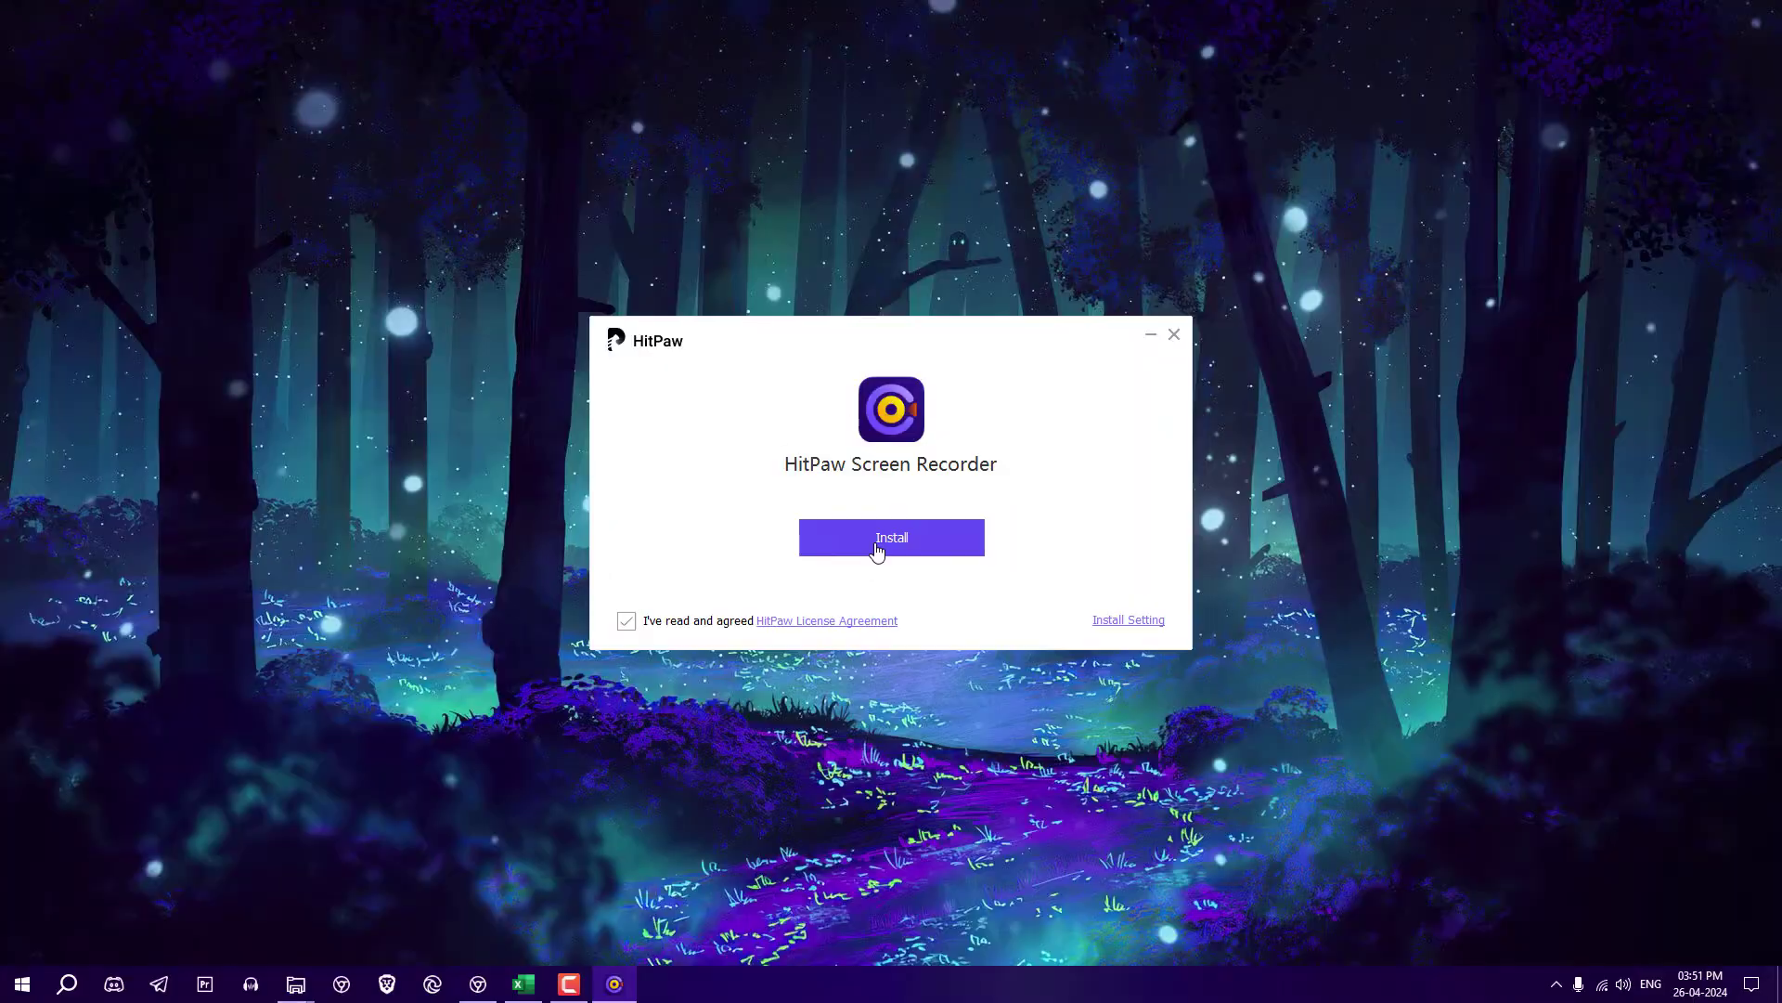
Step: Install HitPaw Screen Recorder, look over the Live options, and return to the Record options
left_click(877, 549)
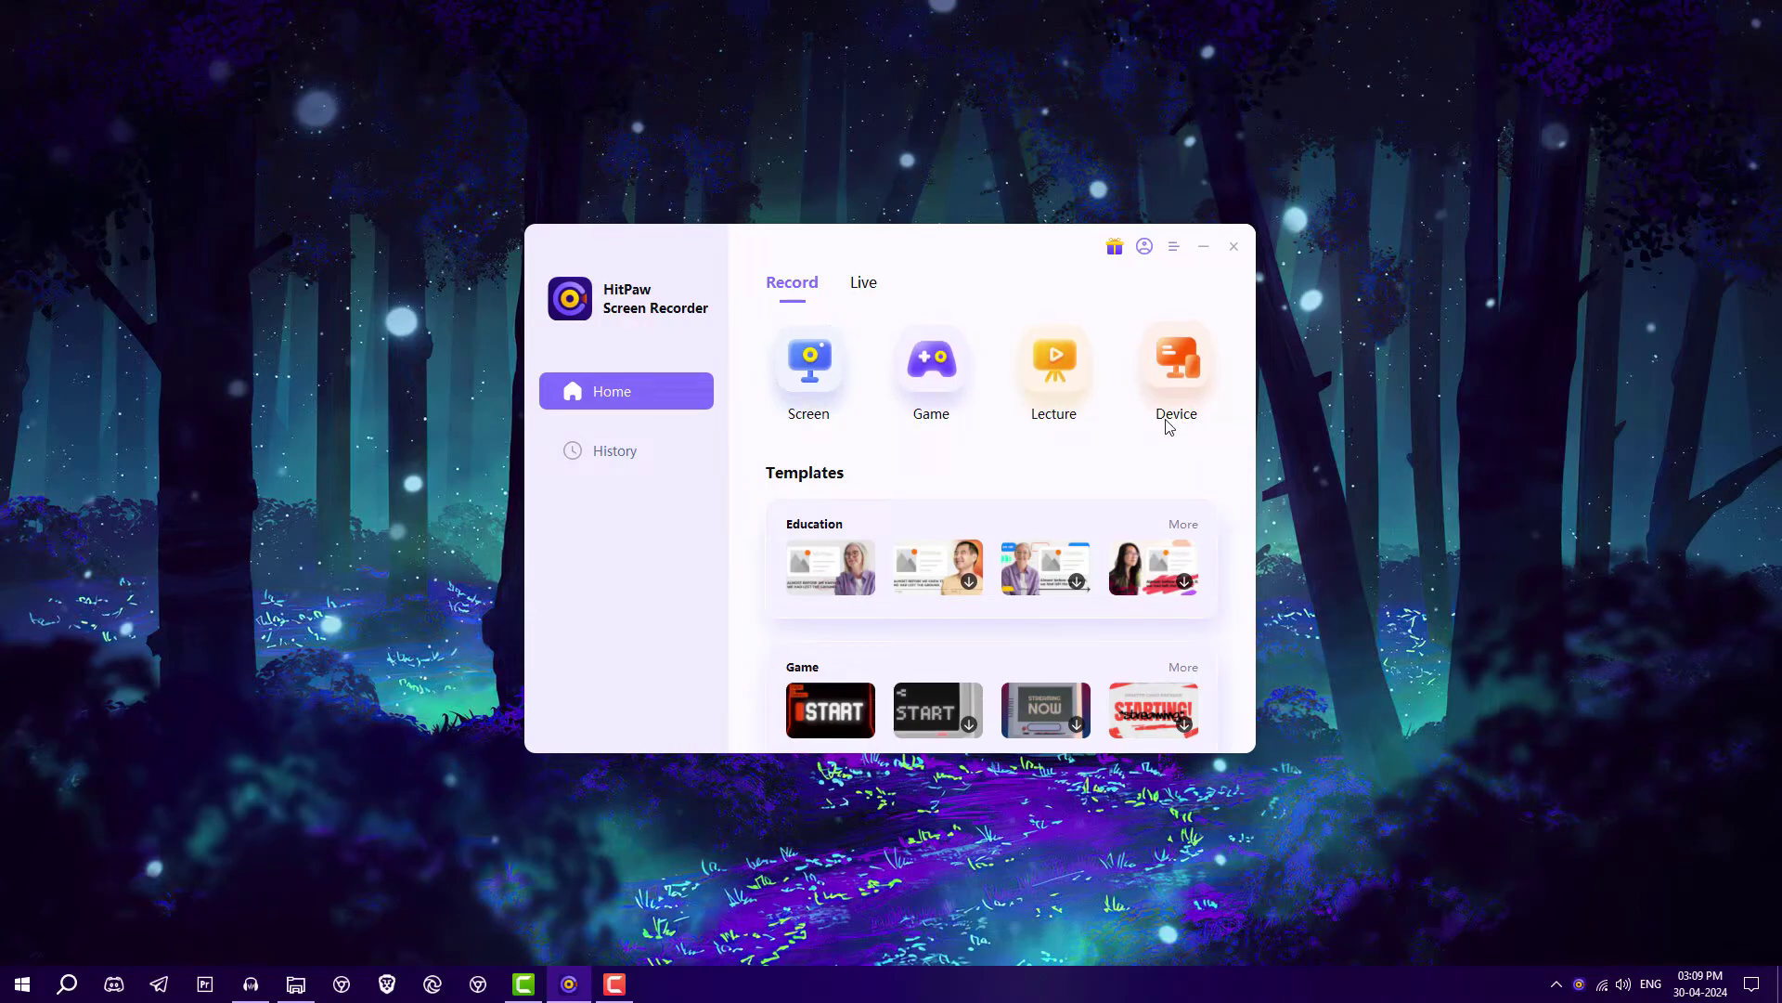
left_click(869, 286)
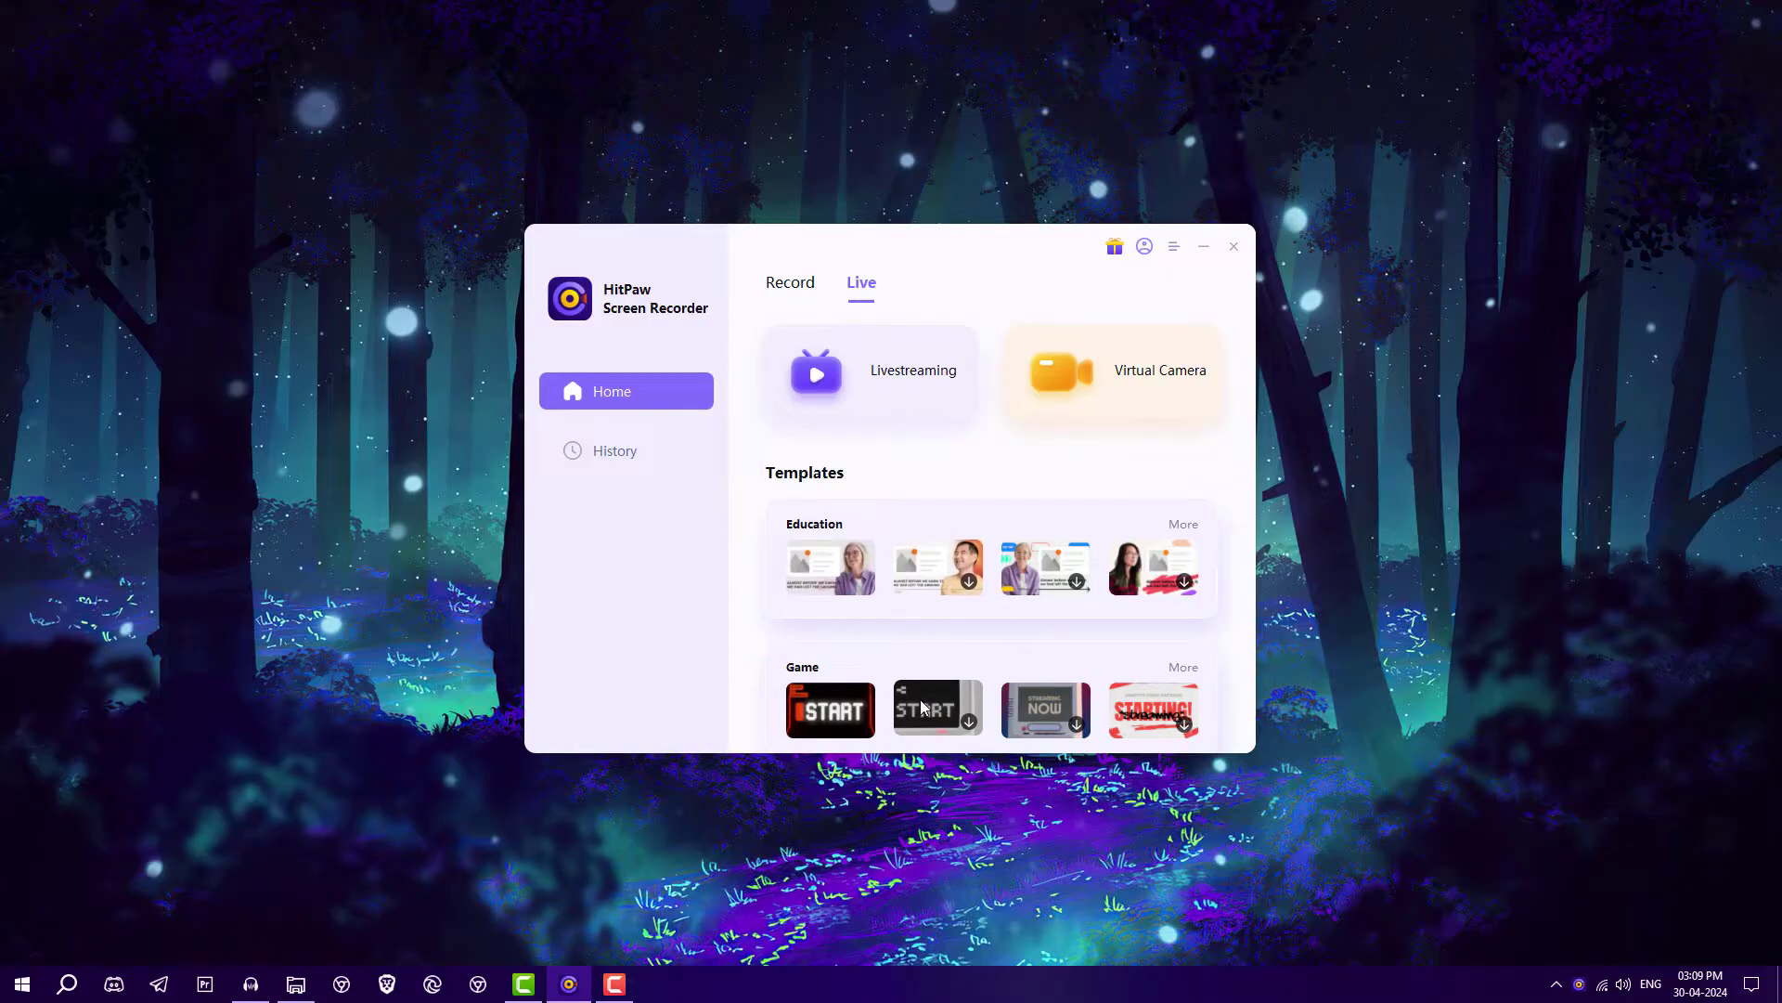
left_click(790, 283)
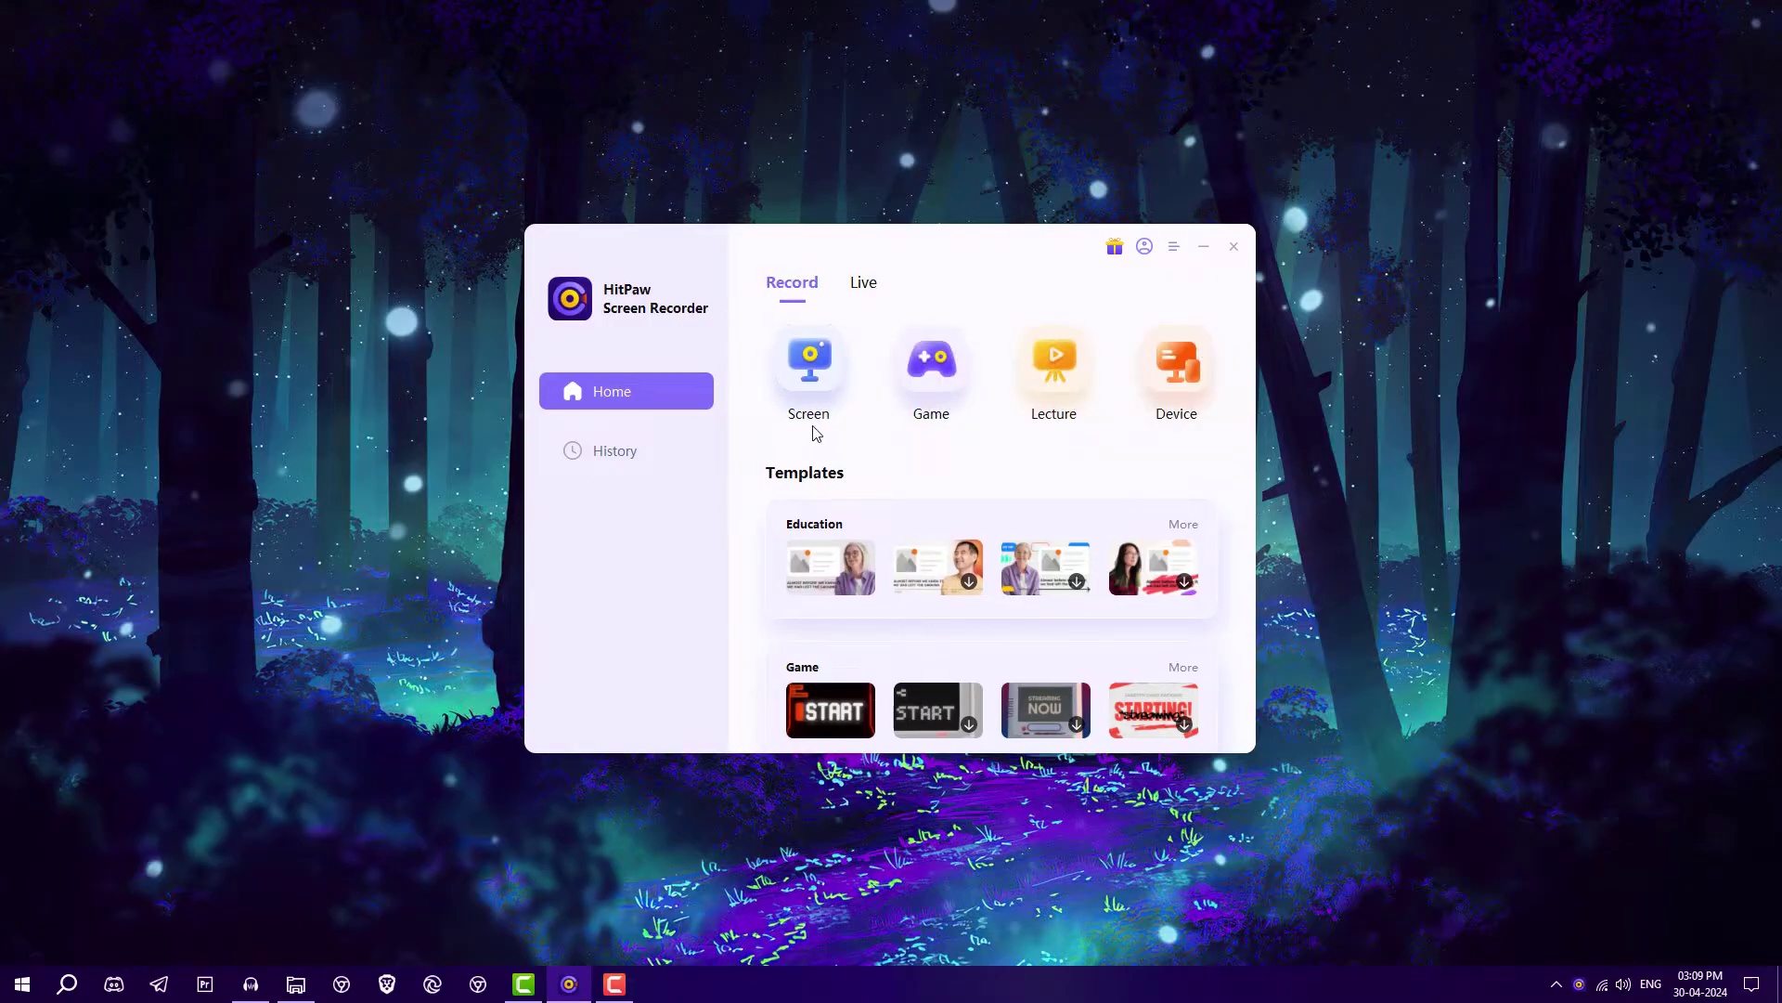
Step: Select the full 1920 x 1080 screen as the capture area and show the pen toolbar
left_click(835, 374)
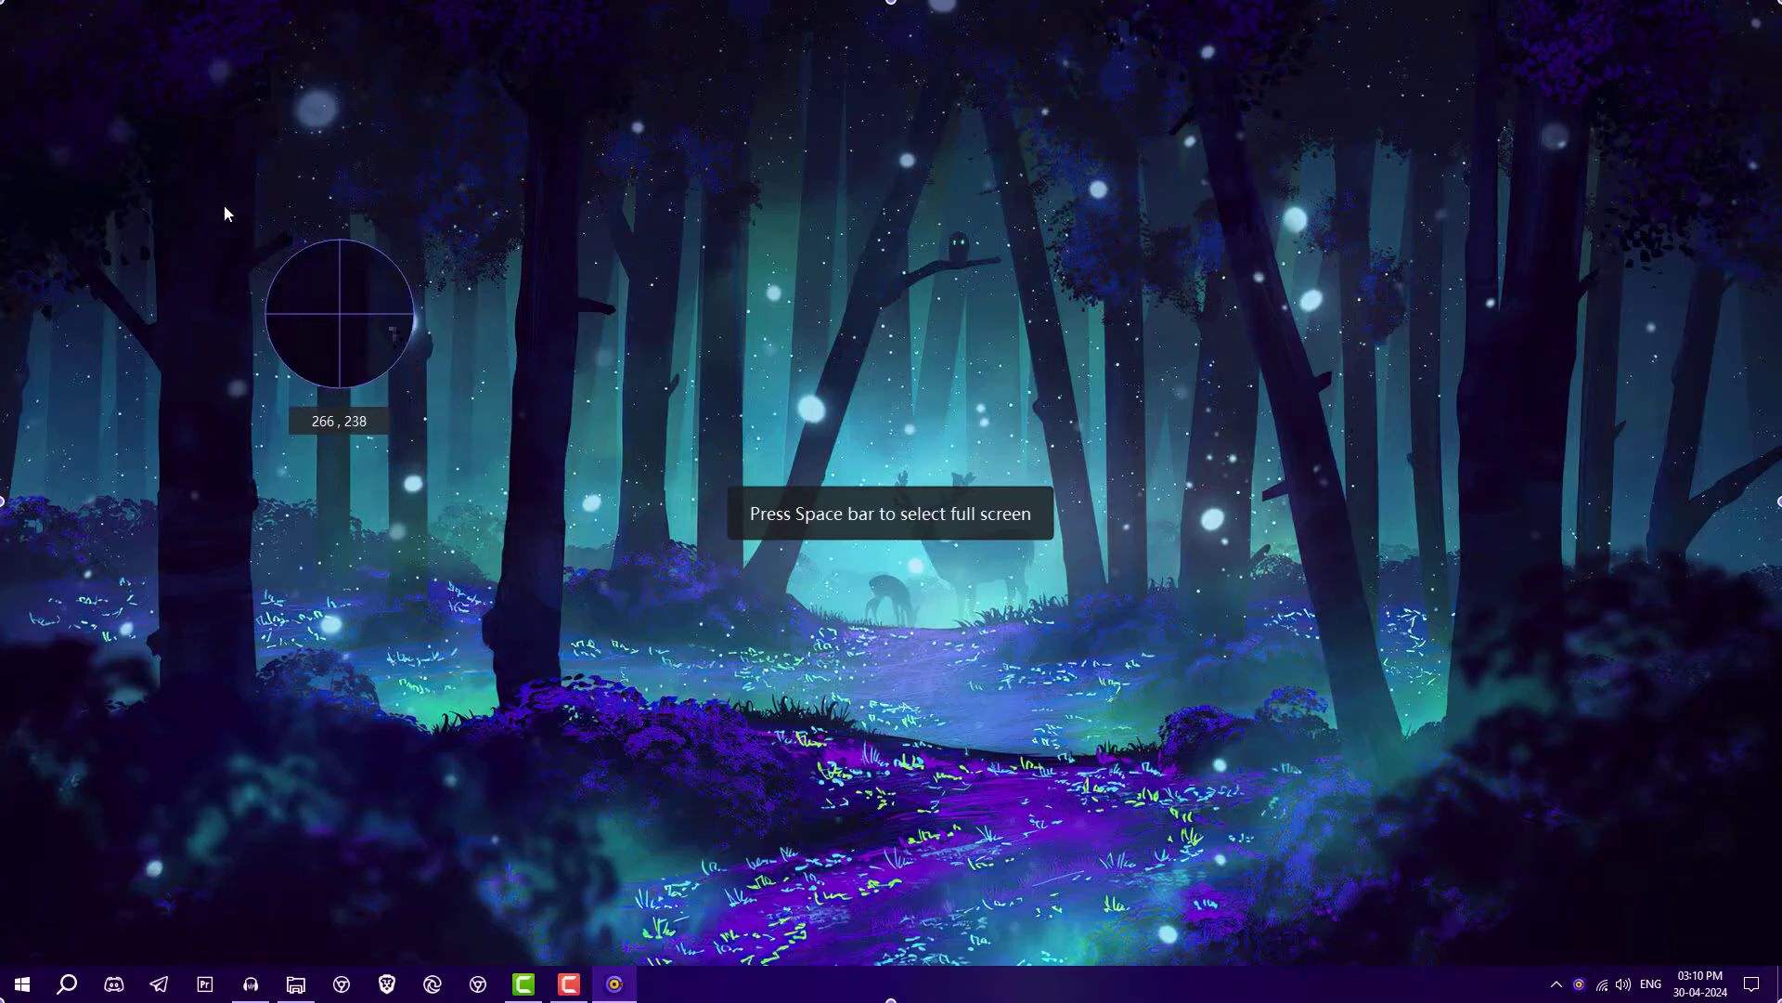
left_click_drag(3, 7, 1781, 1001)
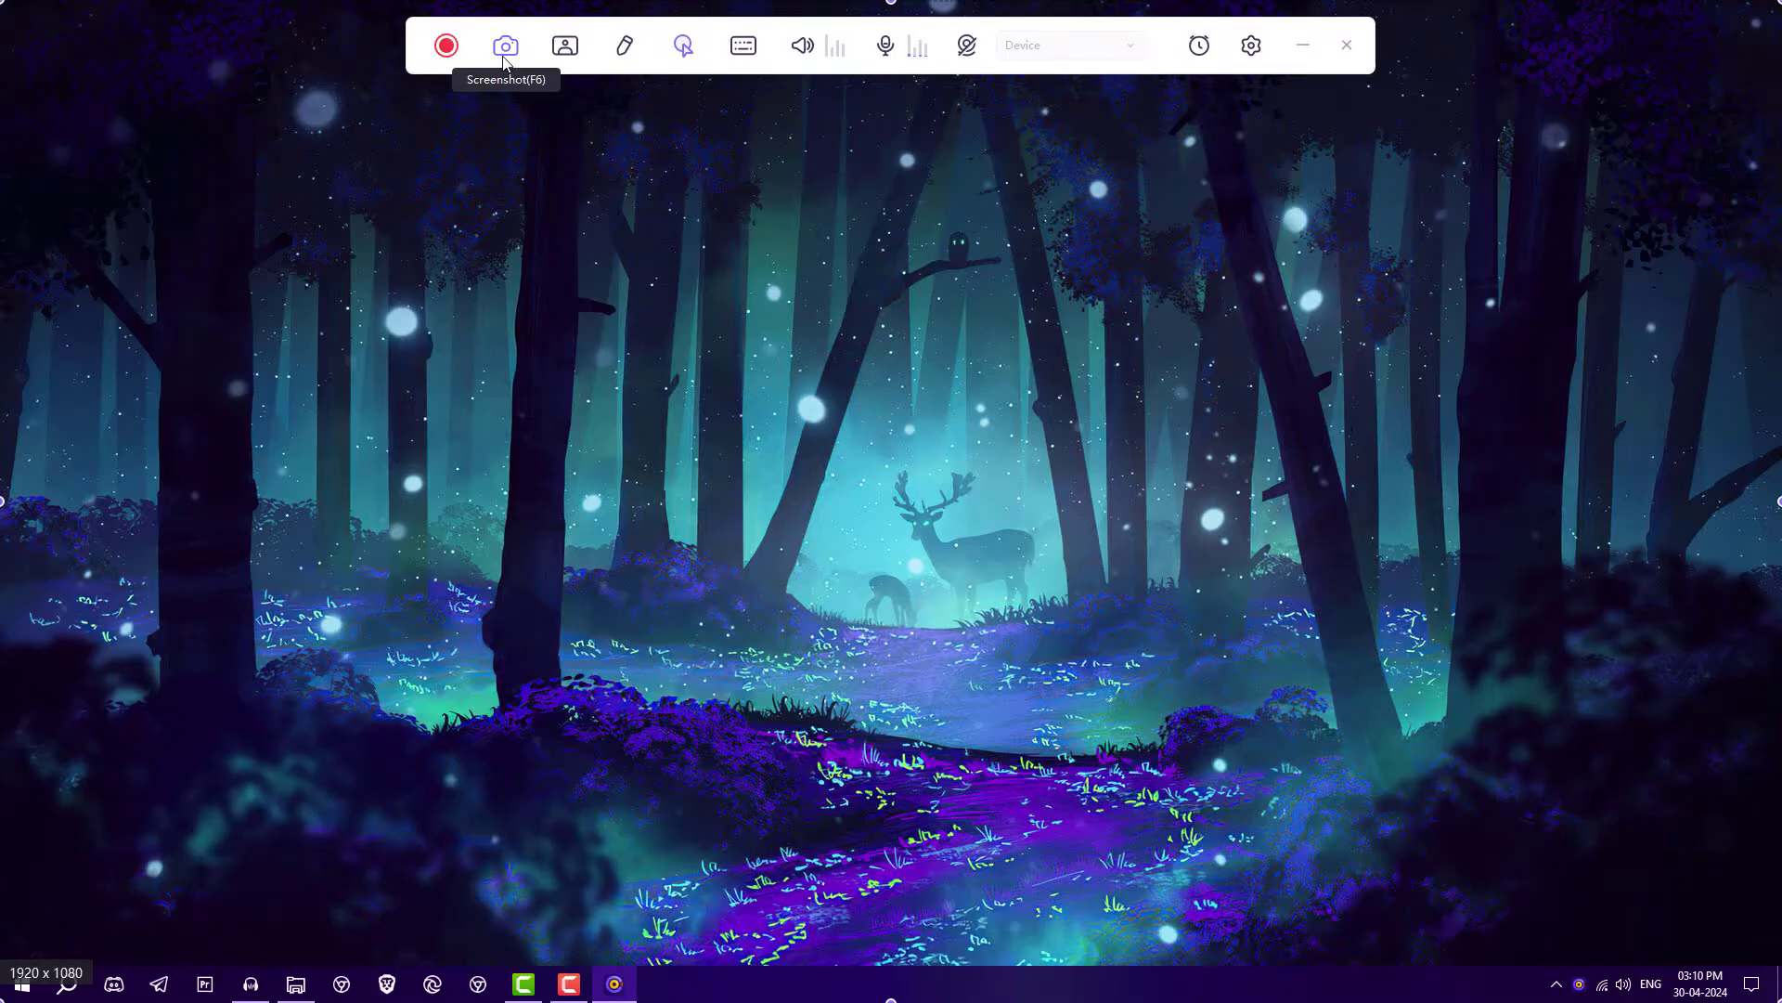
left_click(629, 61)
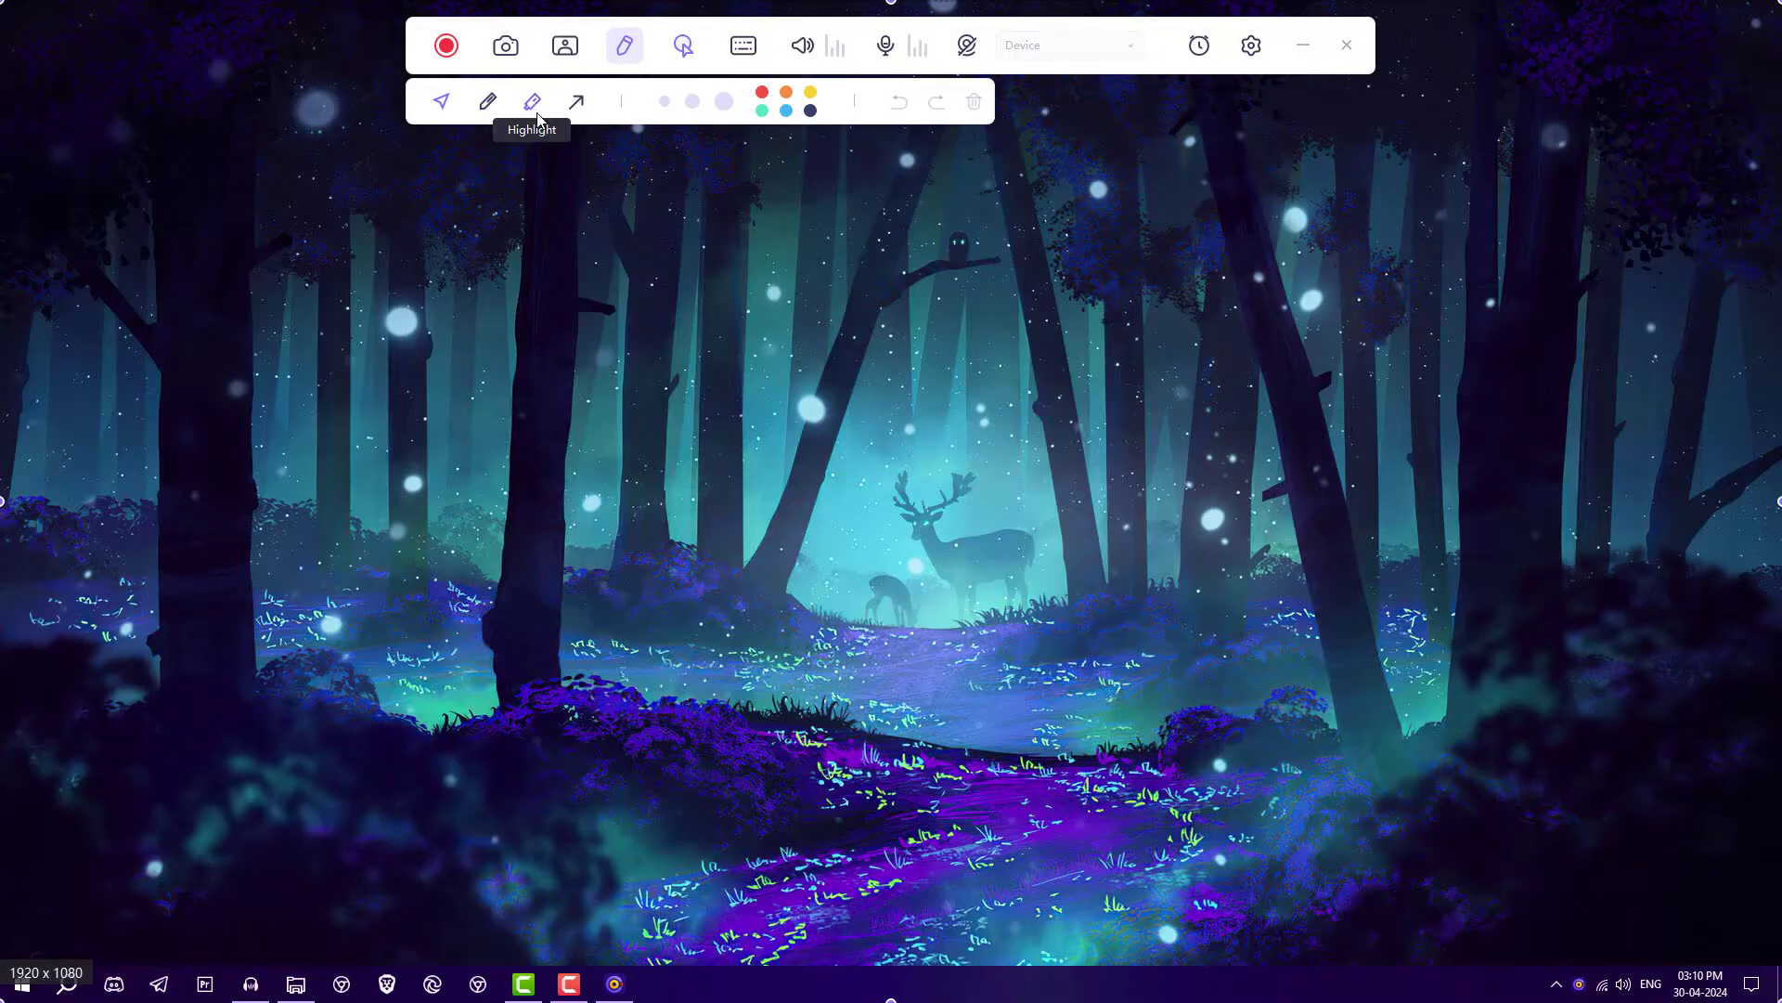
Step: Turn on the webcam overlay, move its preview to the top-left, then turn it off
left_click(967, 44)
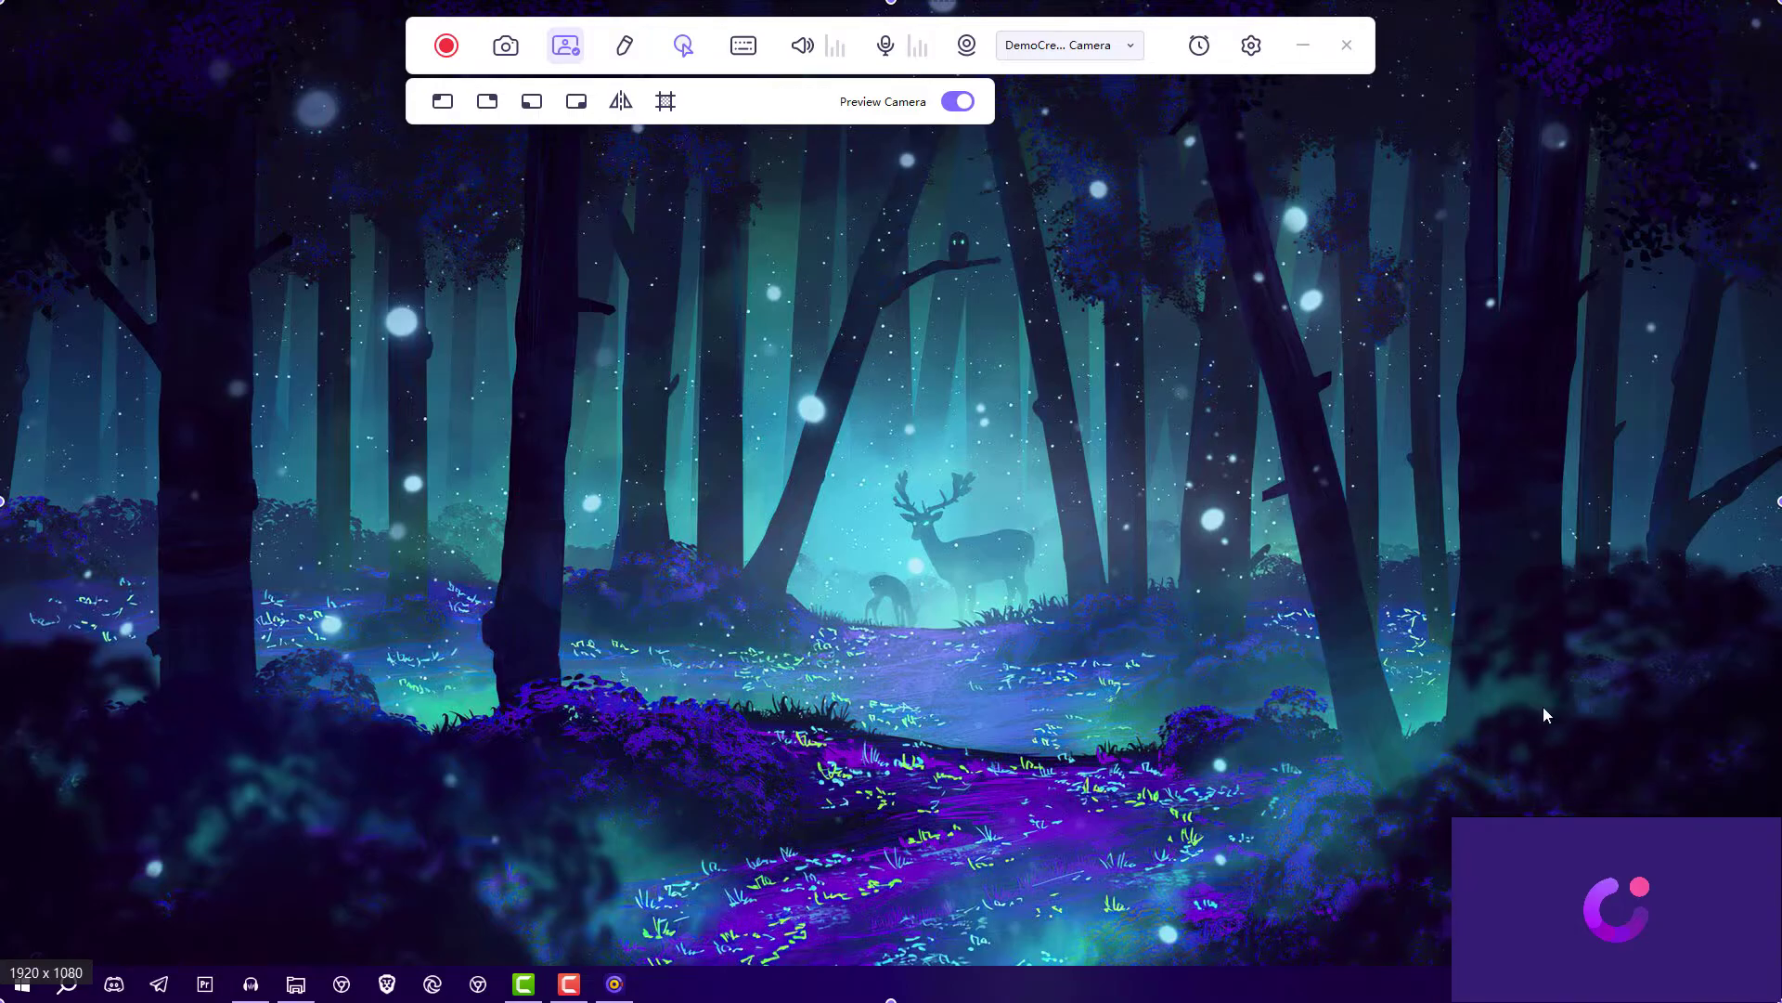
left_click_drag(1593, 865, 142, 47)
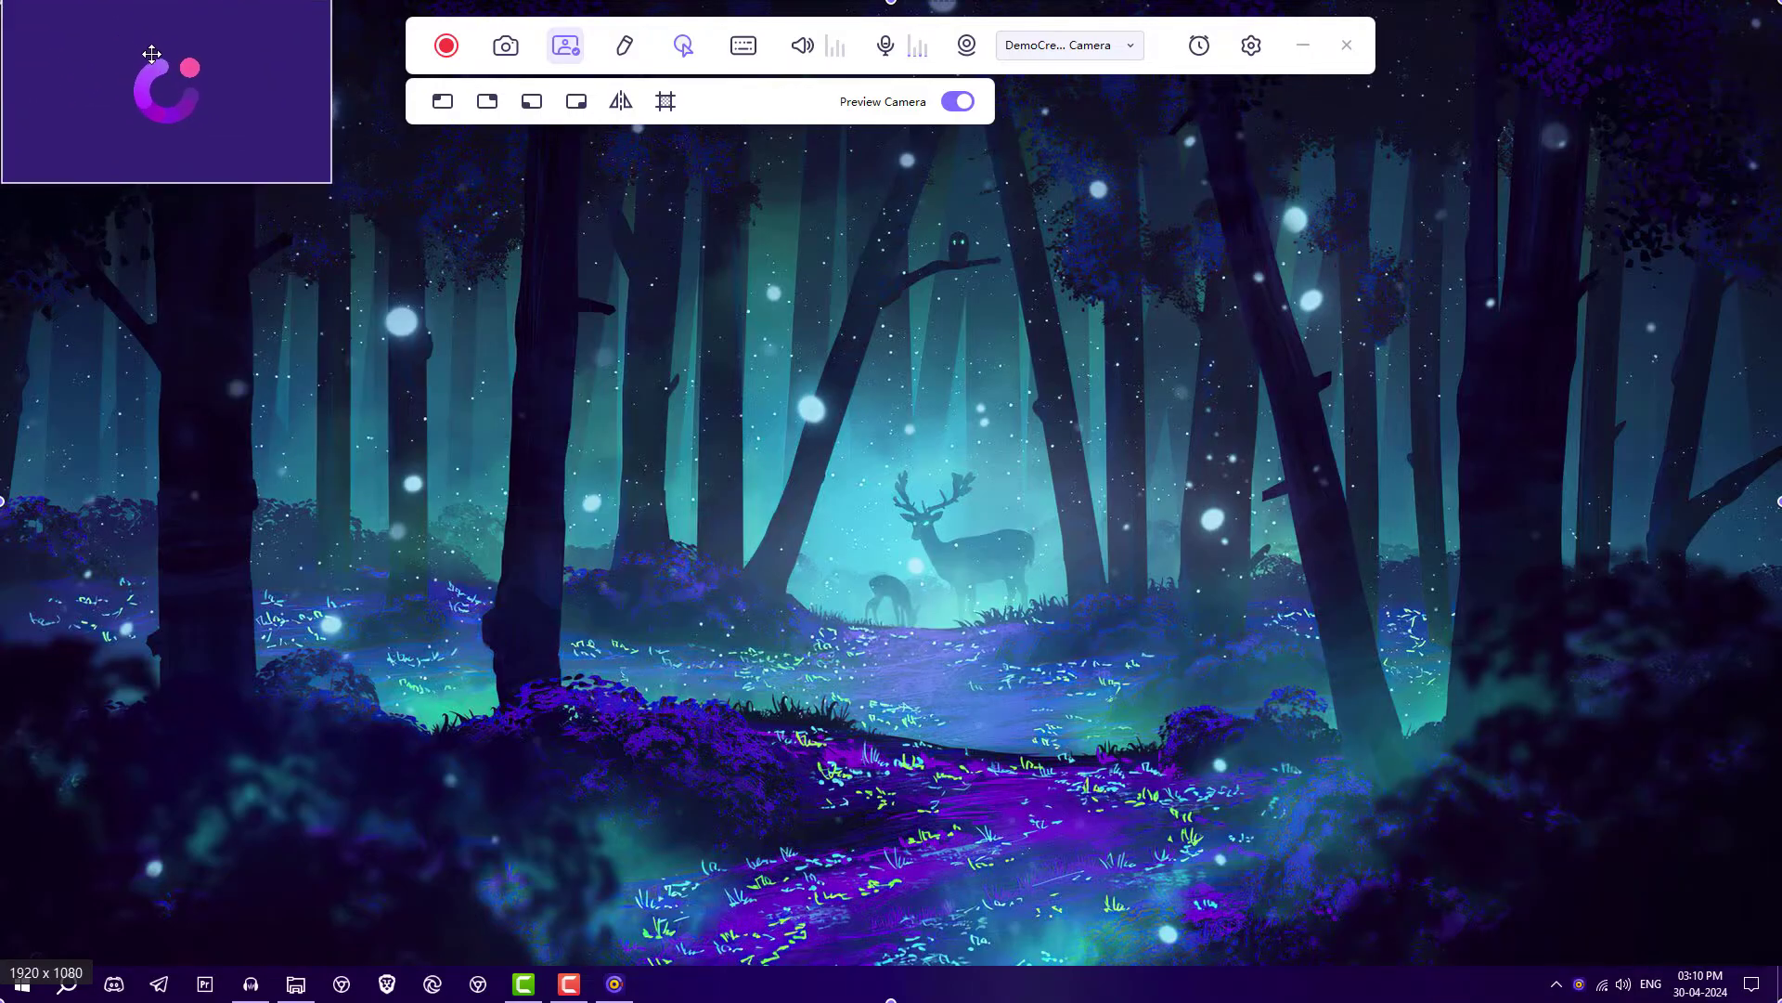
left_click(967, 46)
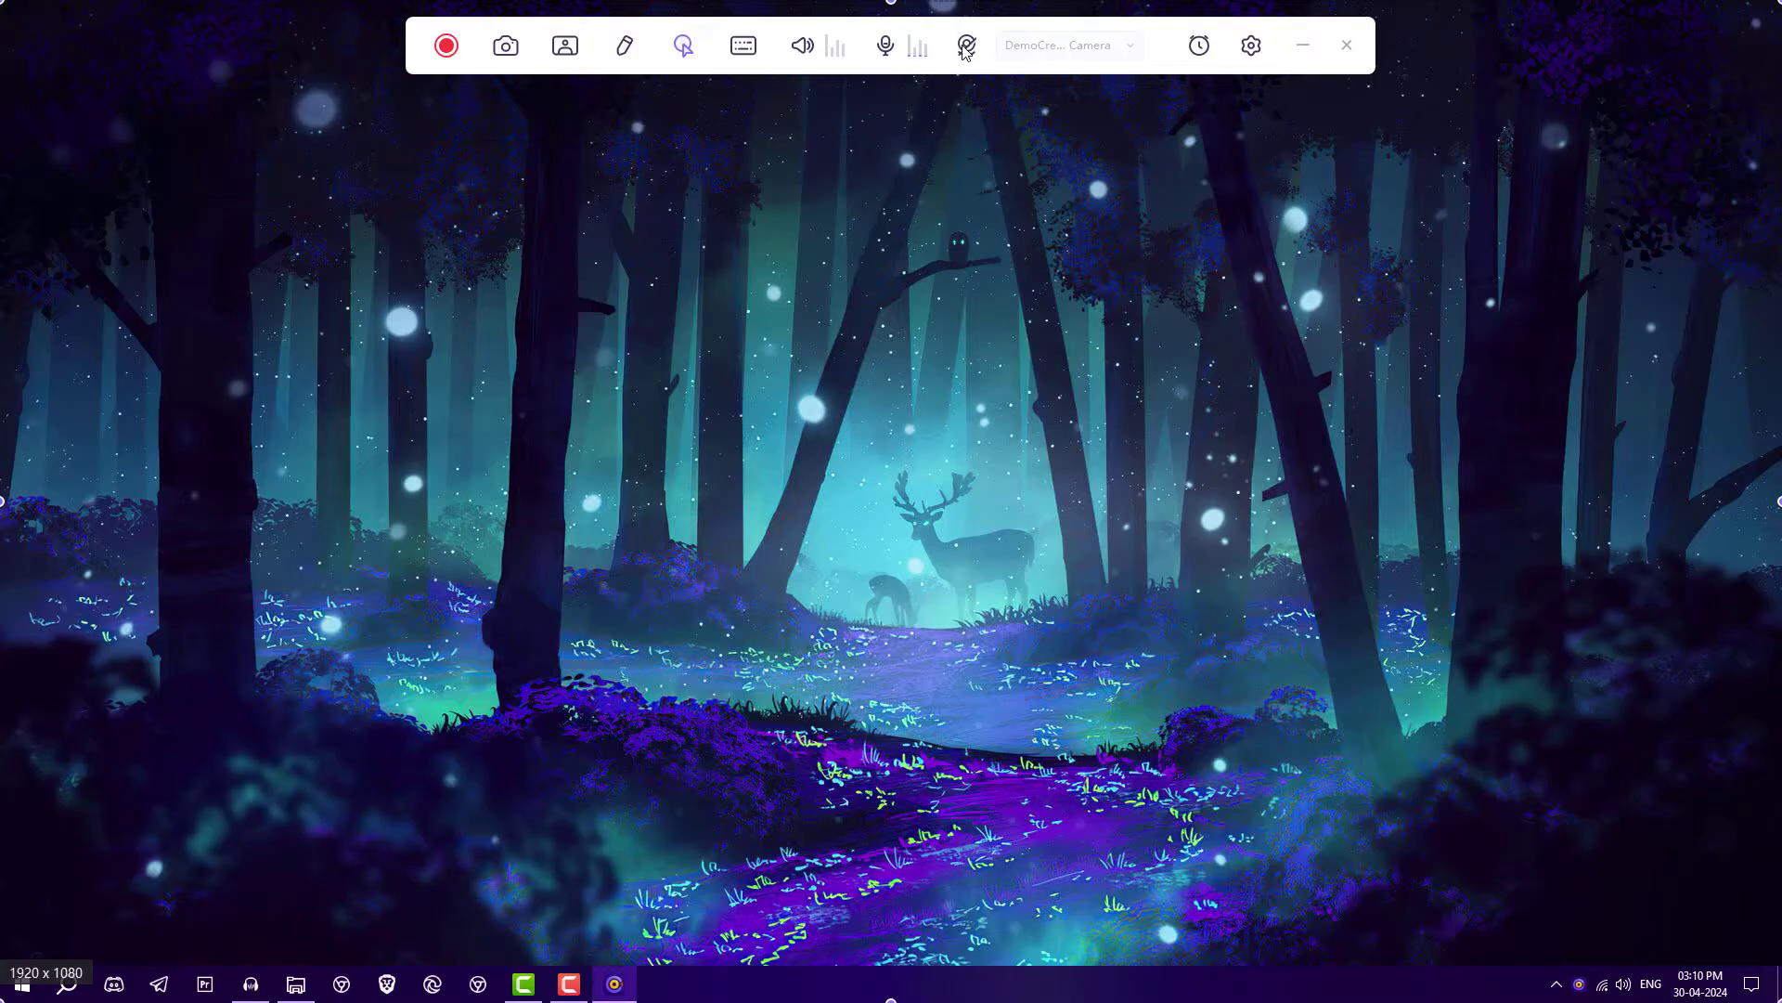
Step: In recording settings, set the resolution to 1920×1080 and check the output format choices
left_click(1253, 48)
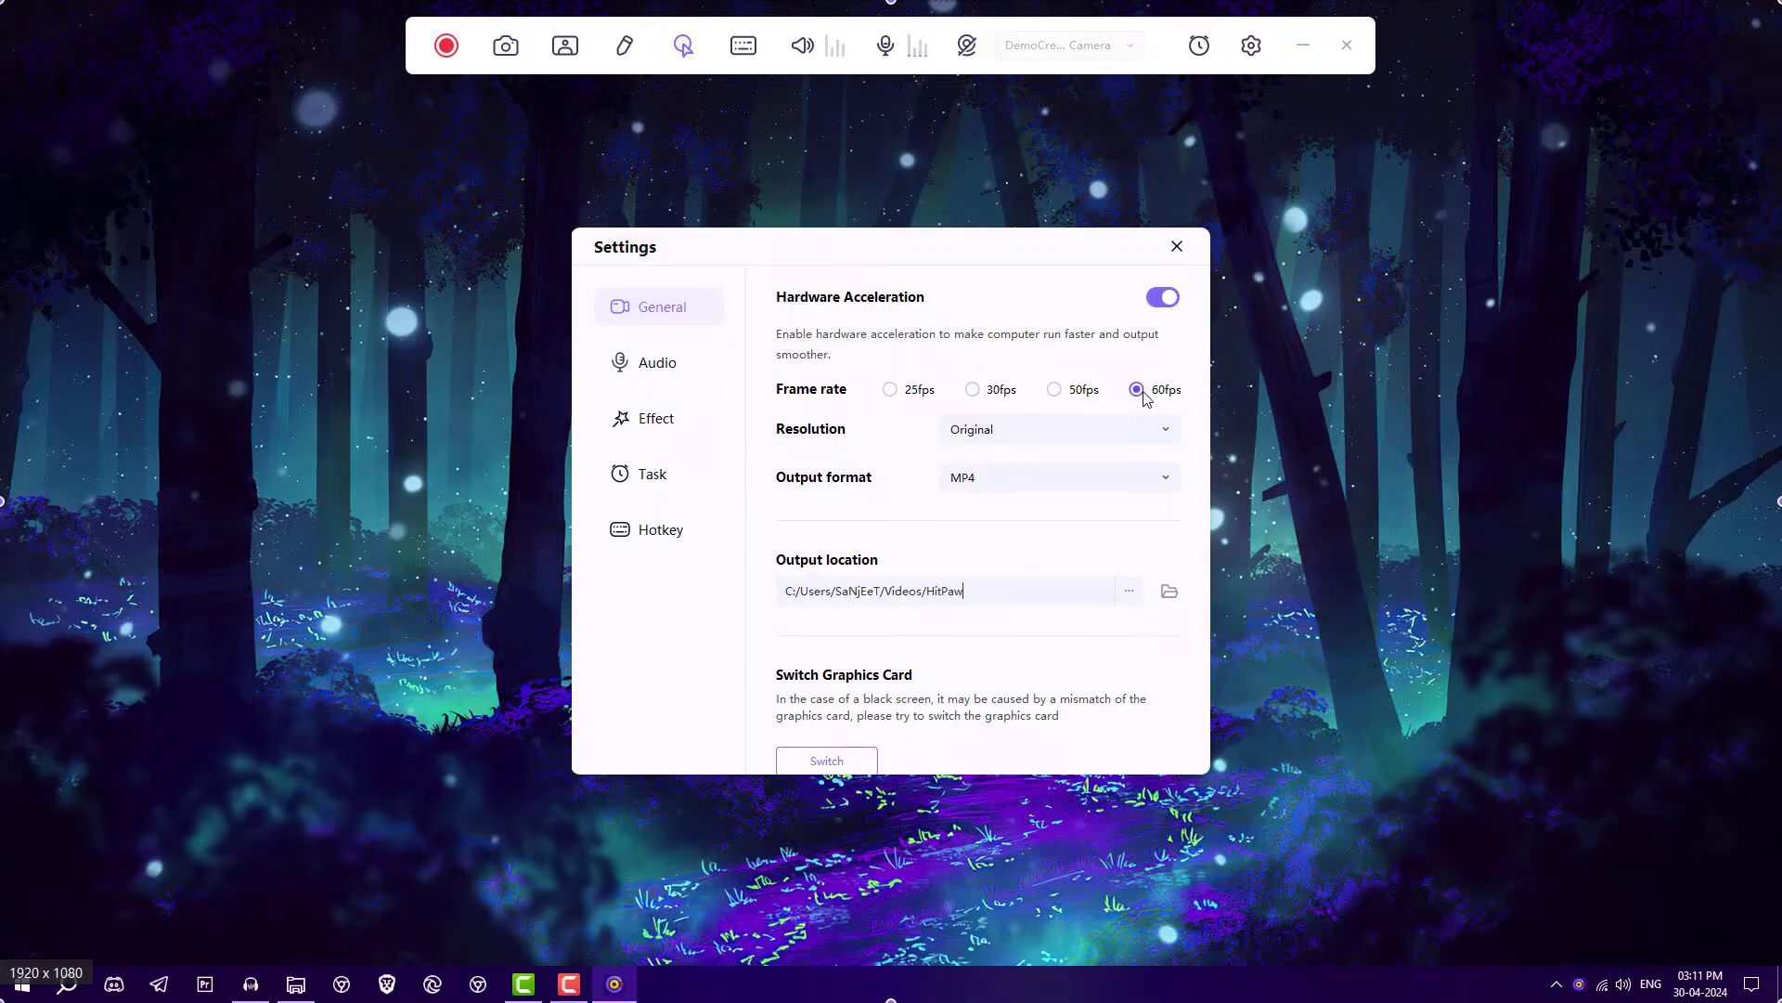
left_click(1062, 440)
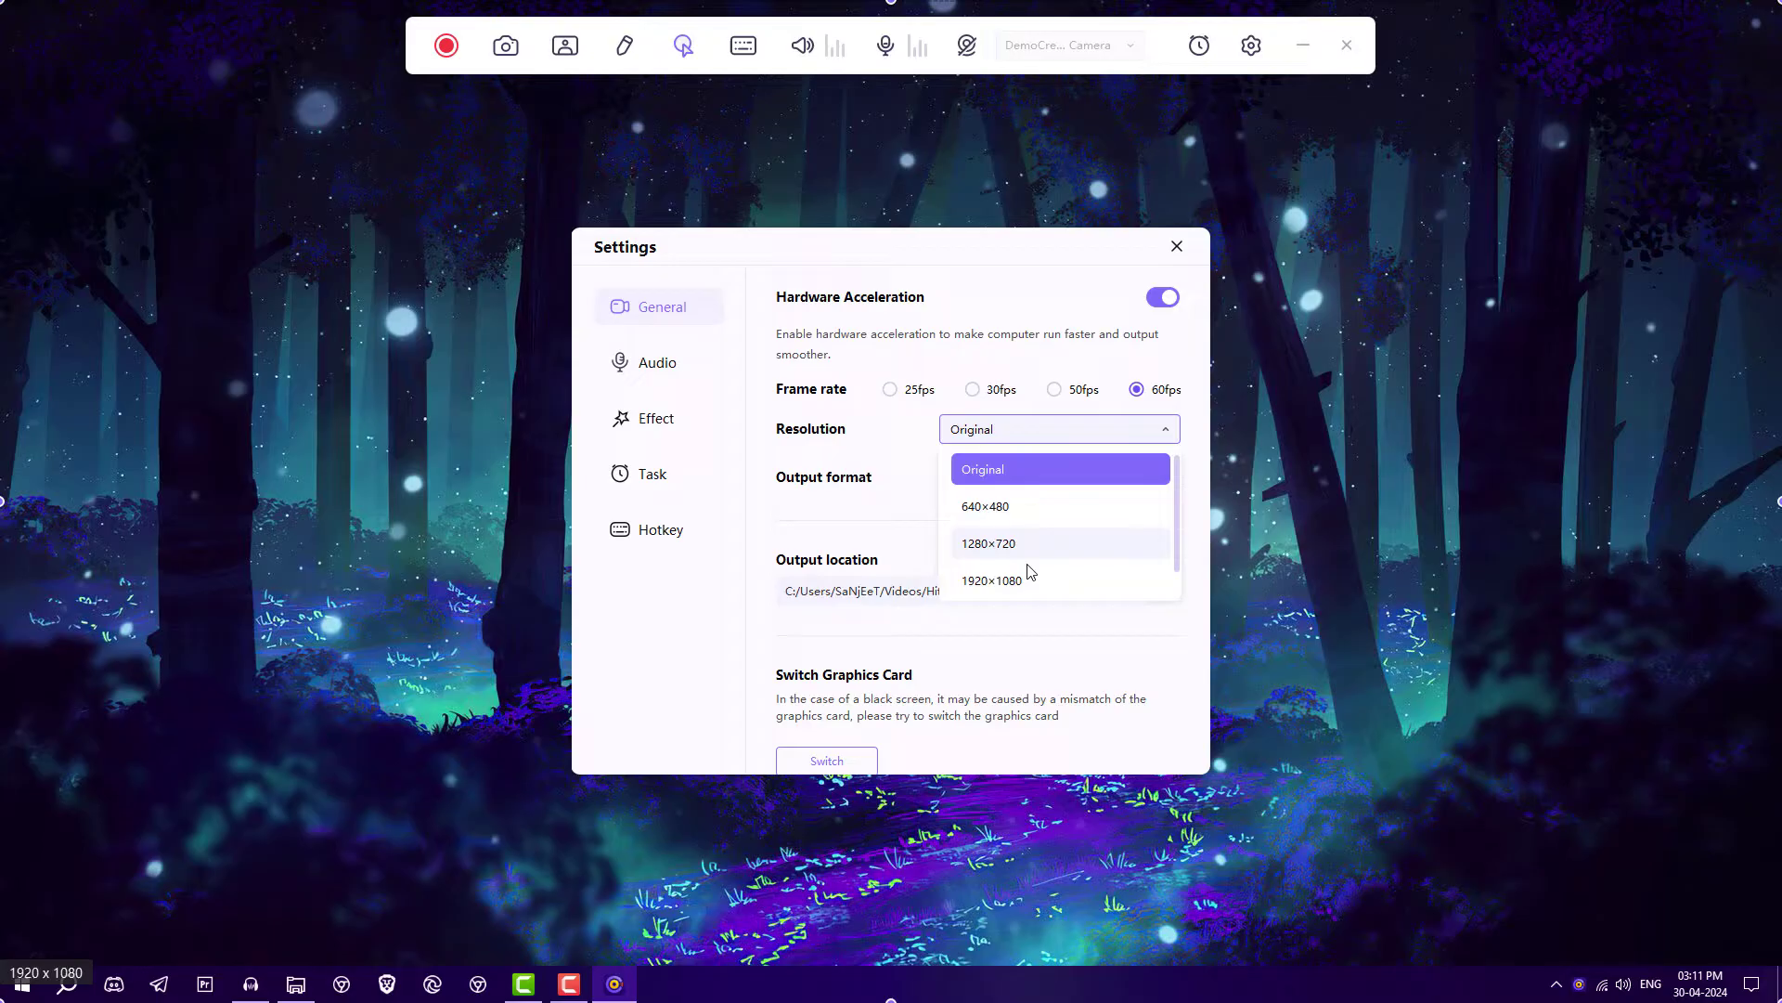
left_click(1022, 585)
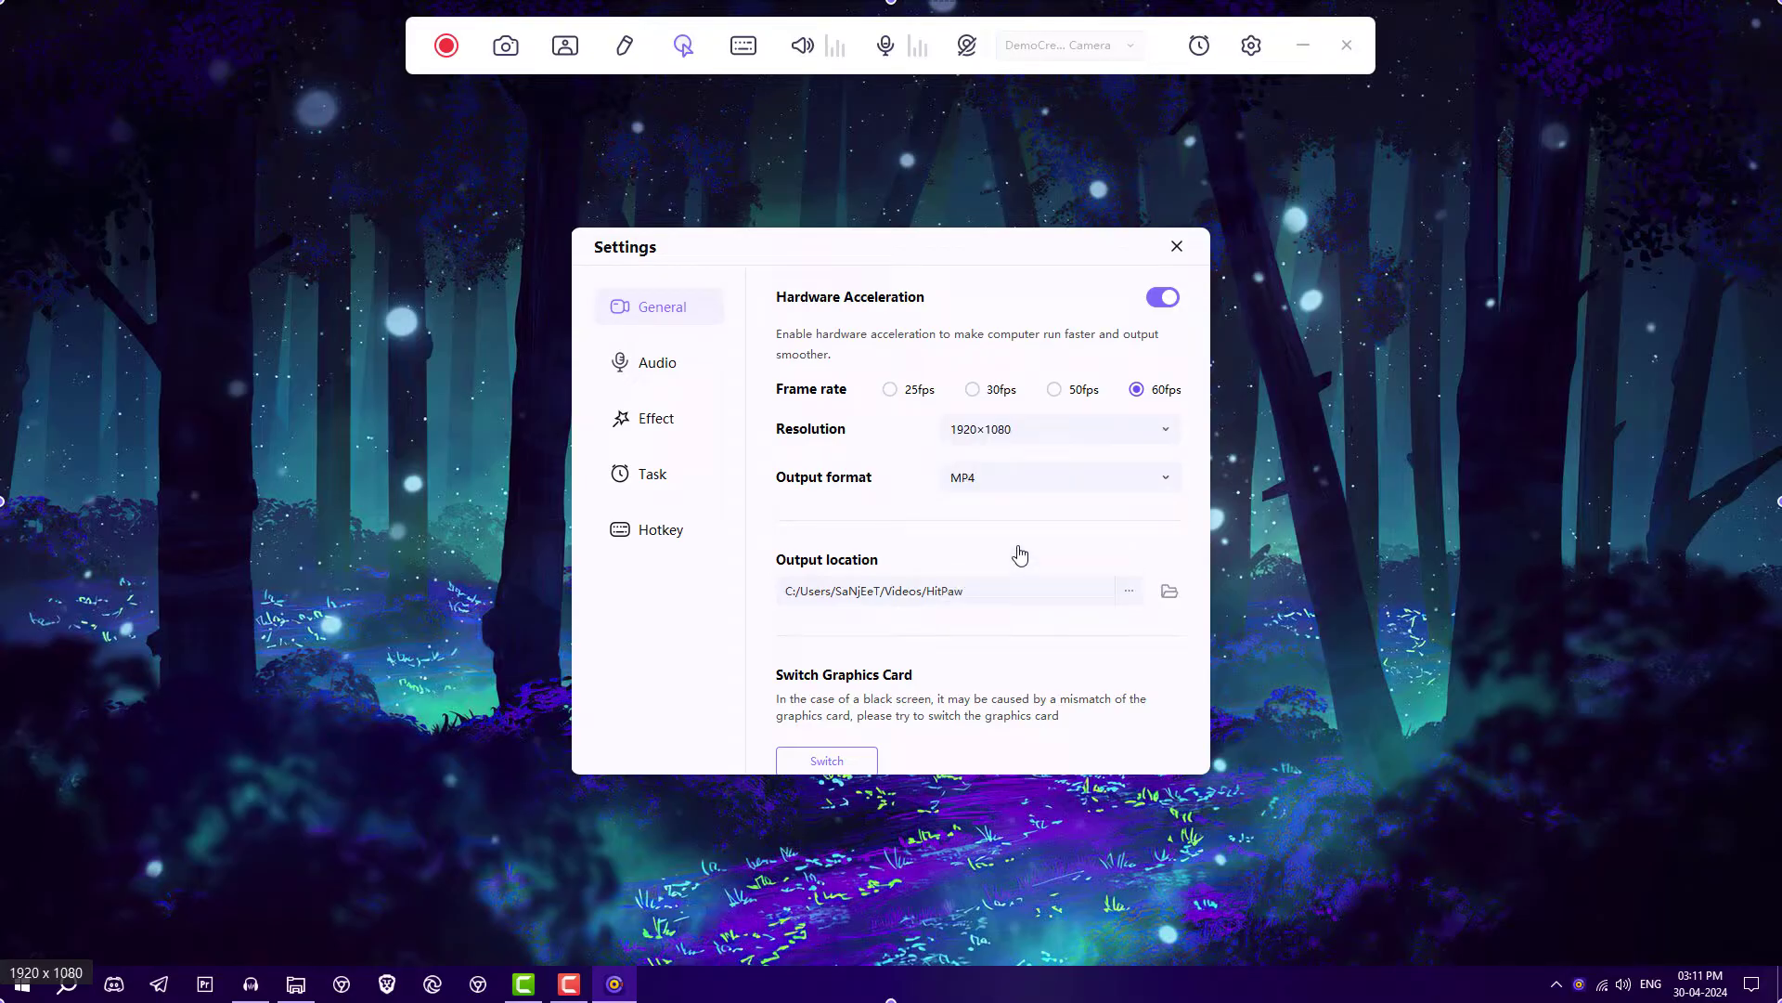
left_click(1033, 484)
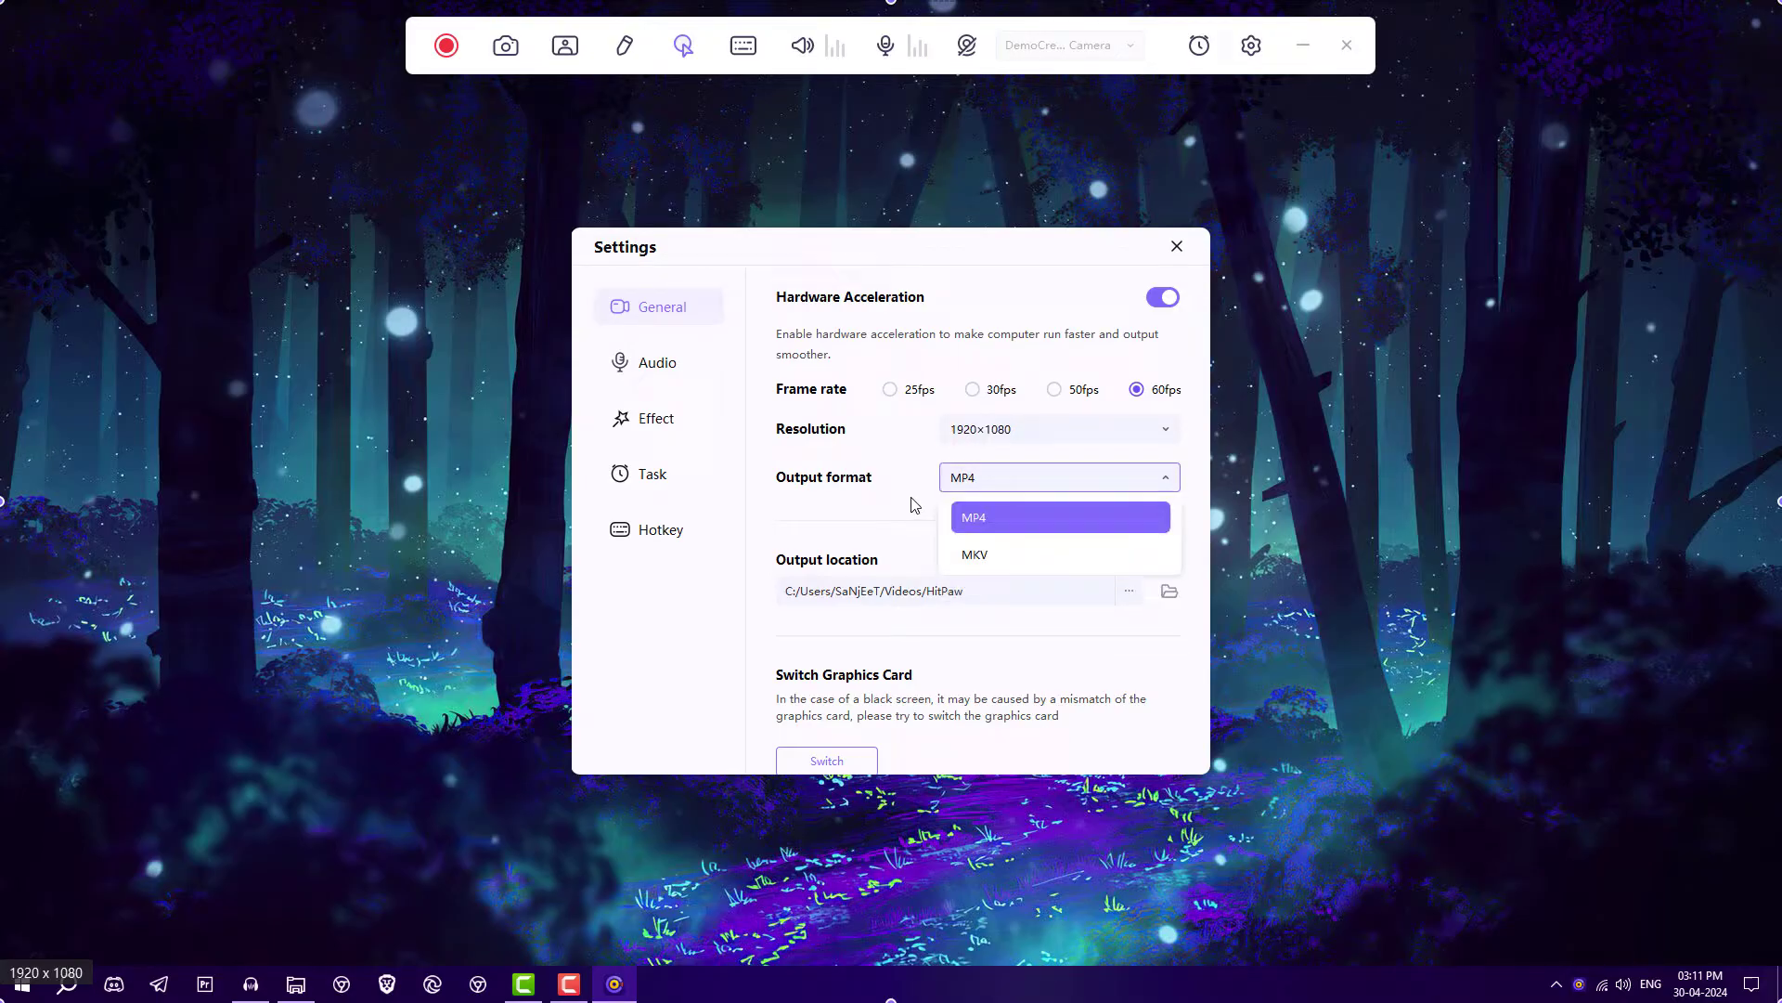
Step: Keep MP4 as the output format, close settings, and start the screen recording
left_click(910, 504)
left_click(1178, 246)
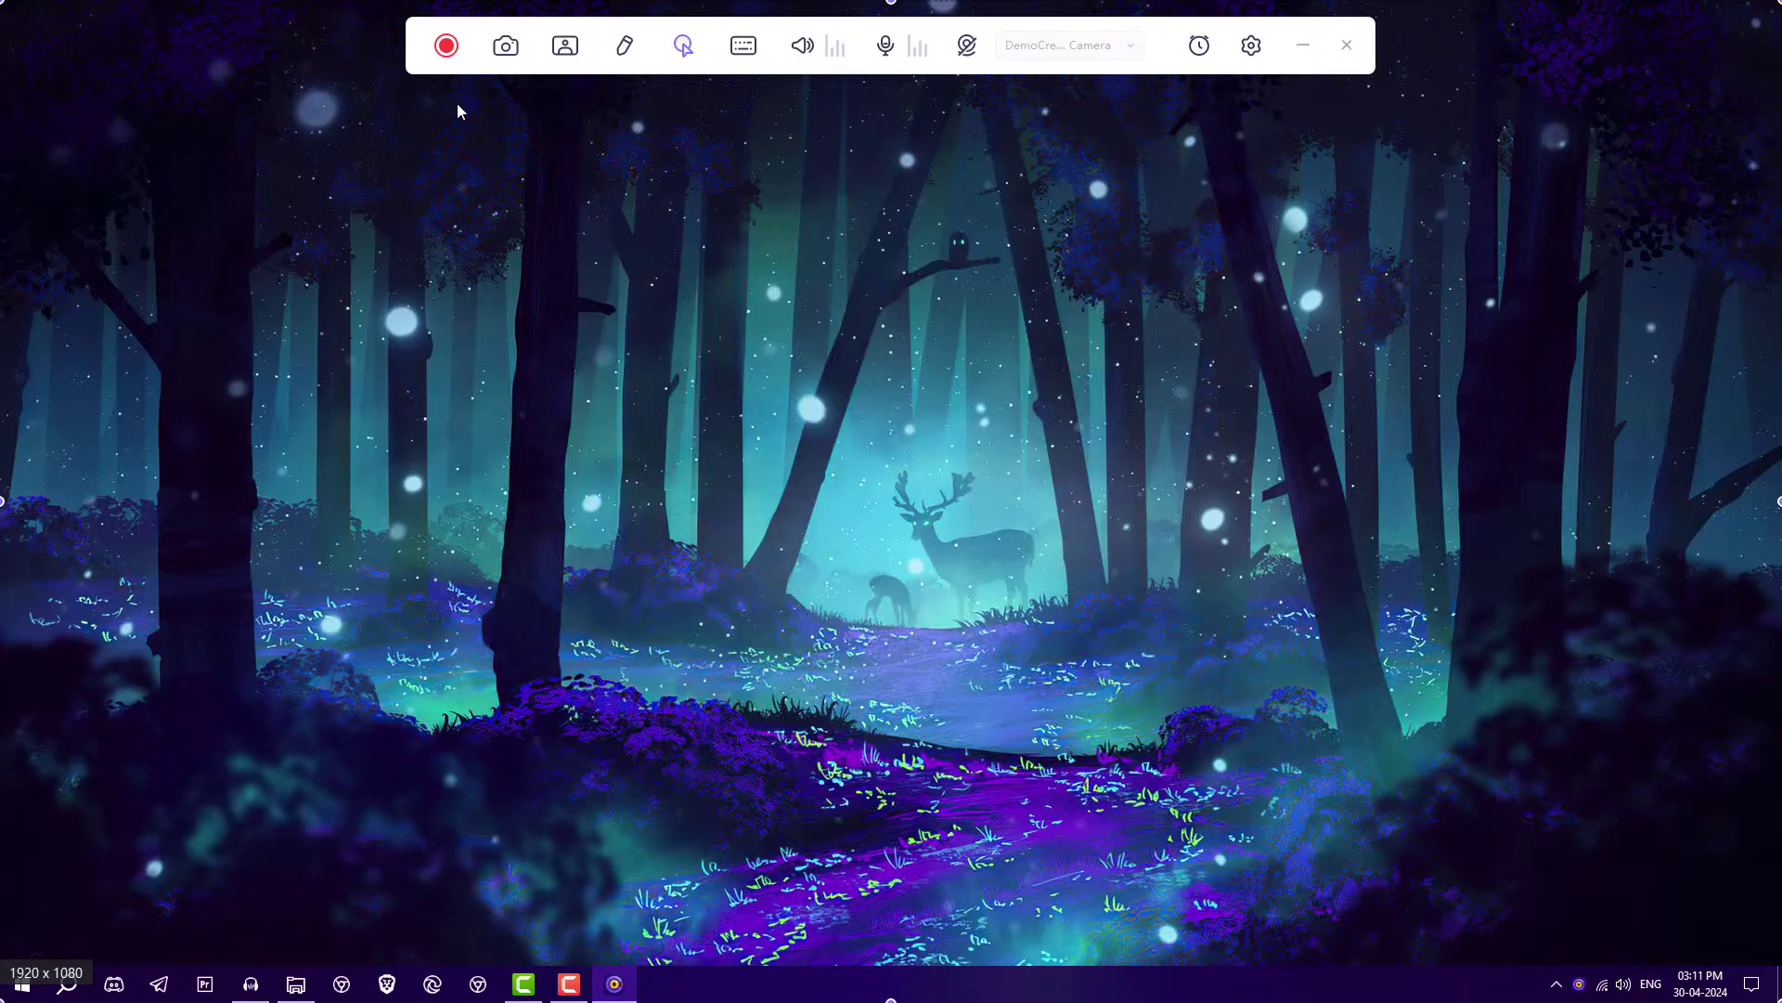
left_click(446, 45)
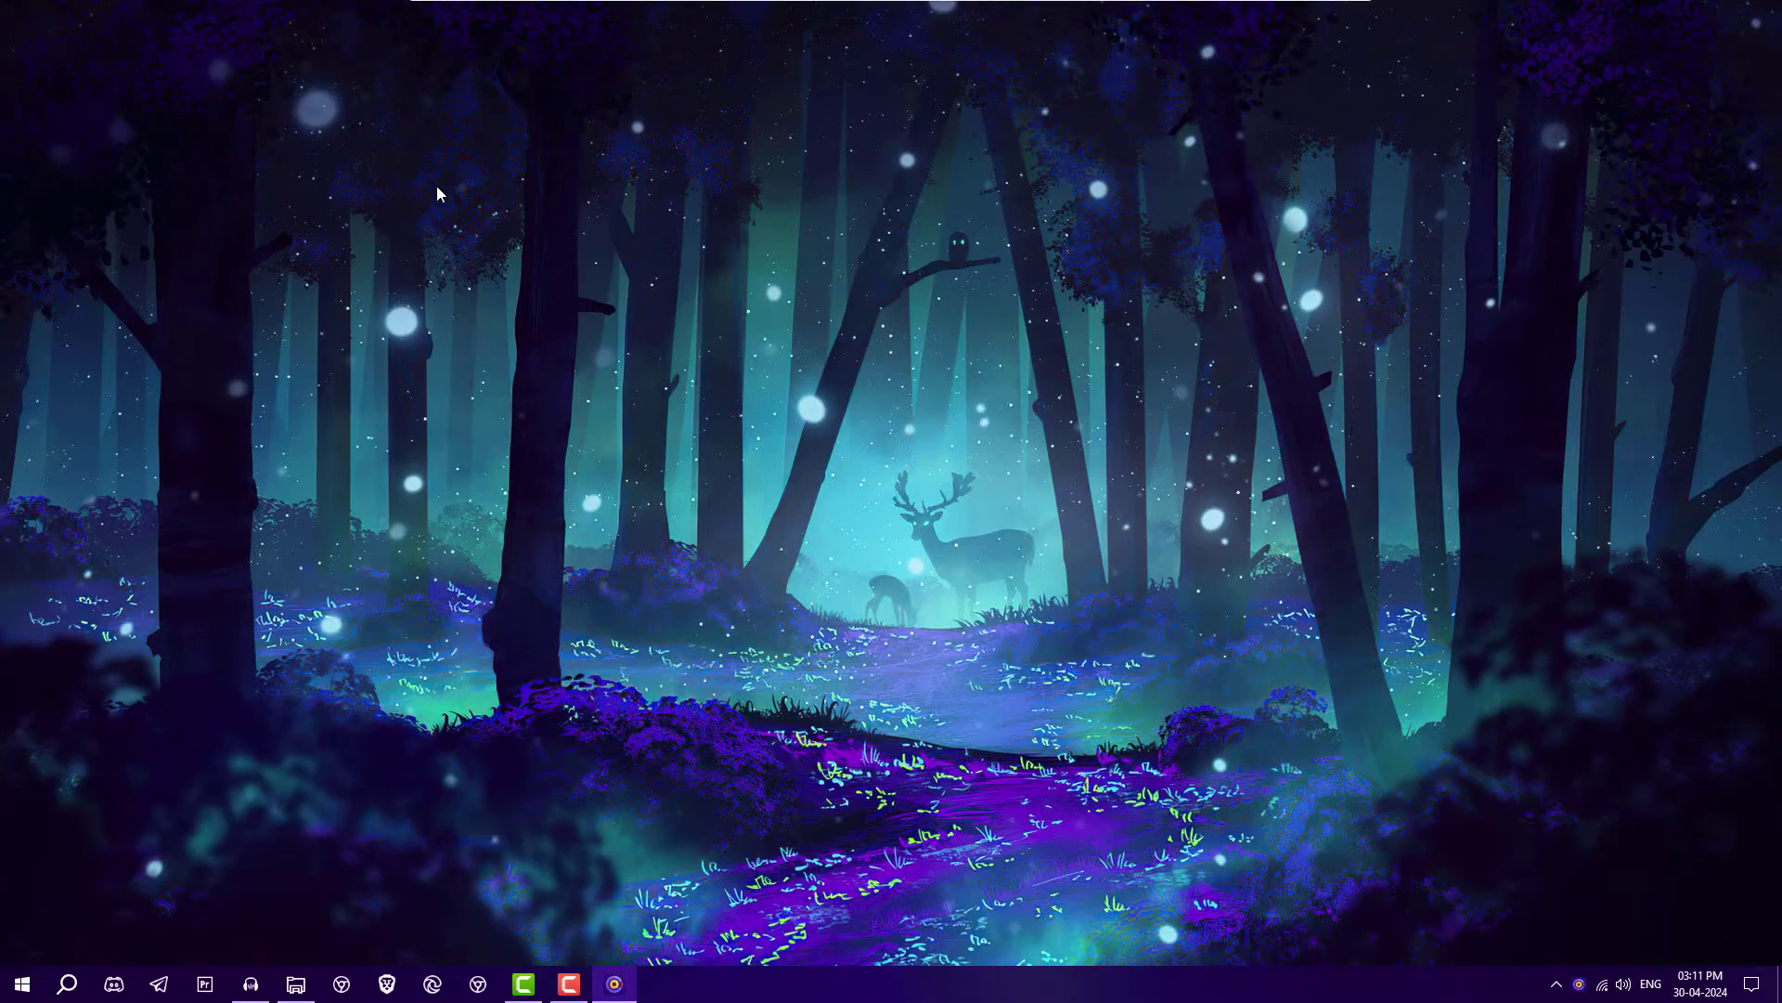
Step: Open the Windows Settings window with Win+I while the recording runs
key("super")
key("super")
key("super+i")
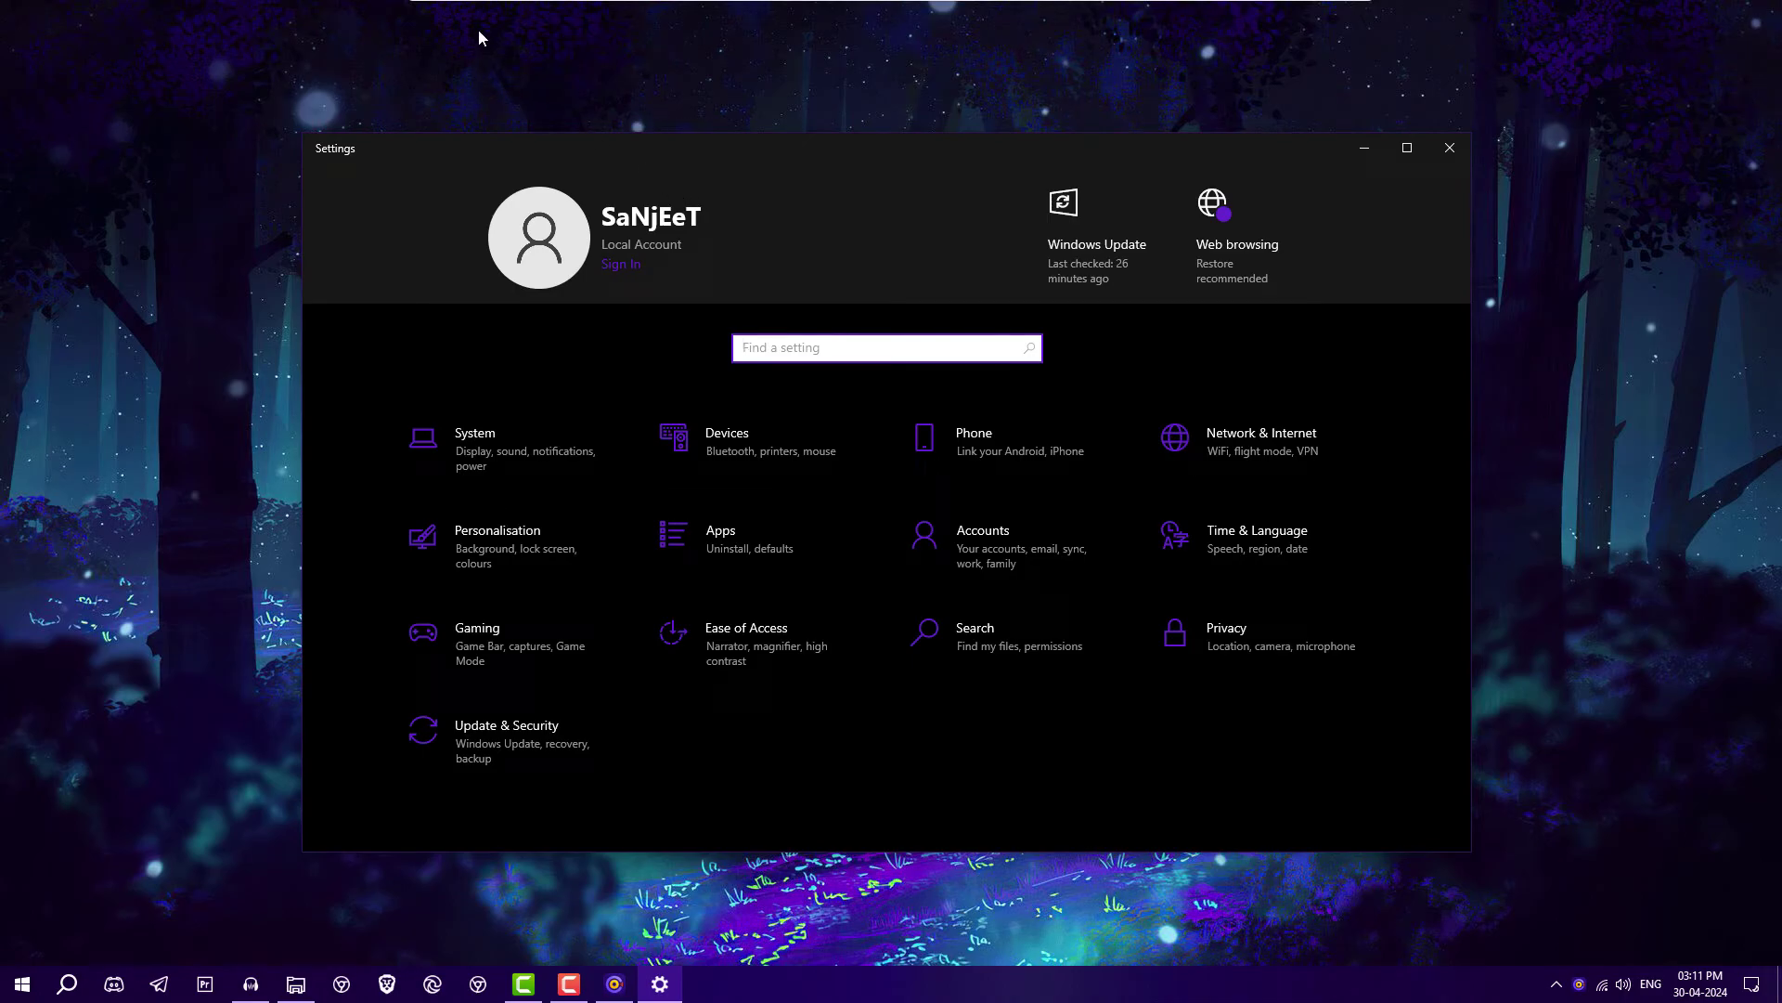
mouse_move(478, 6)
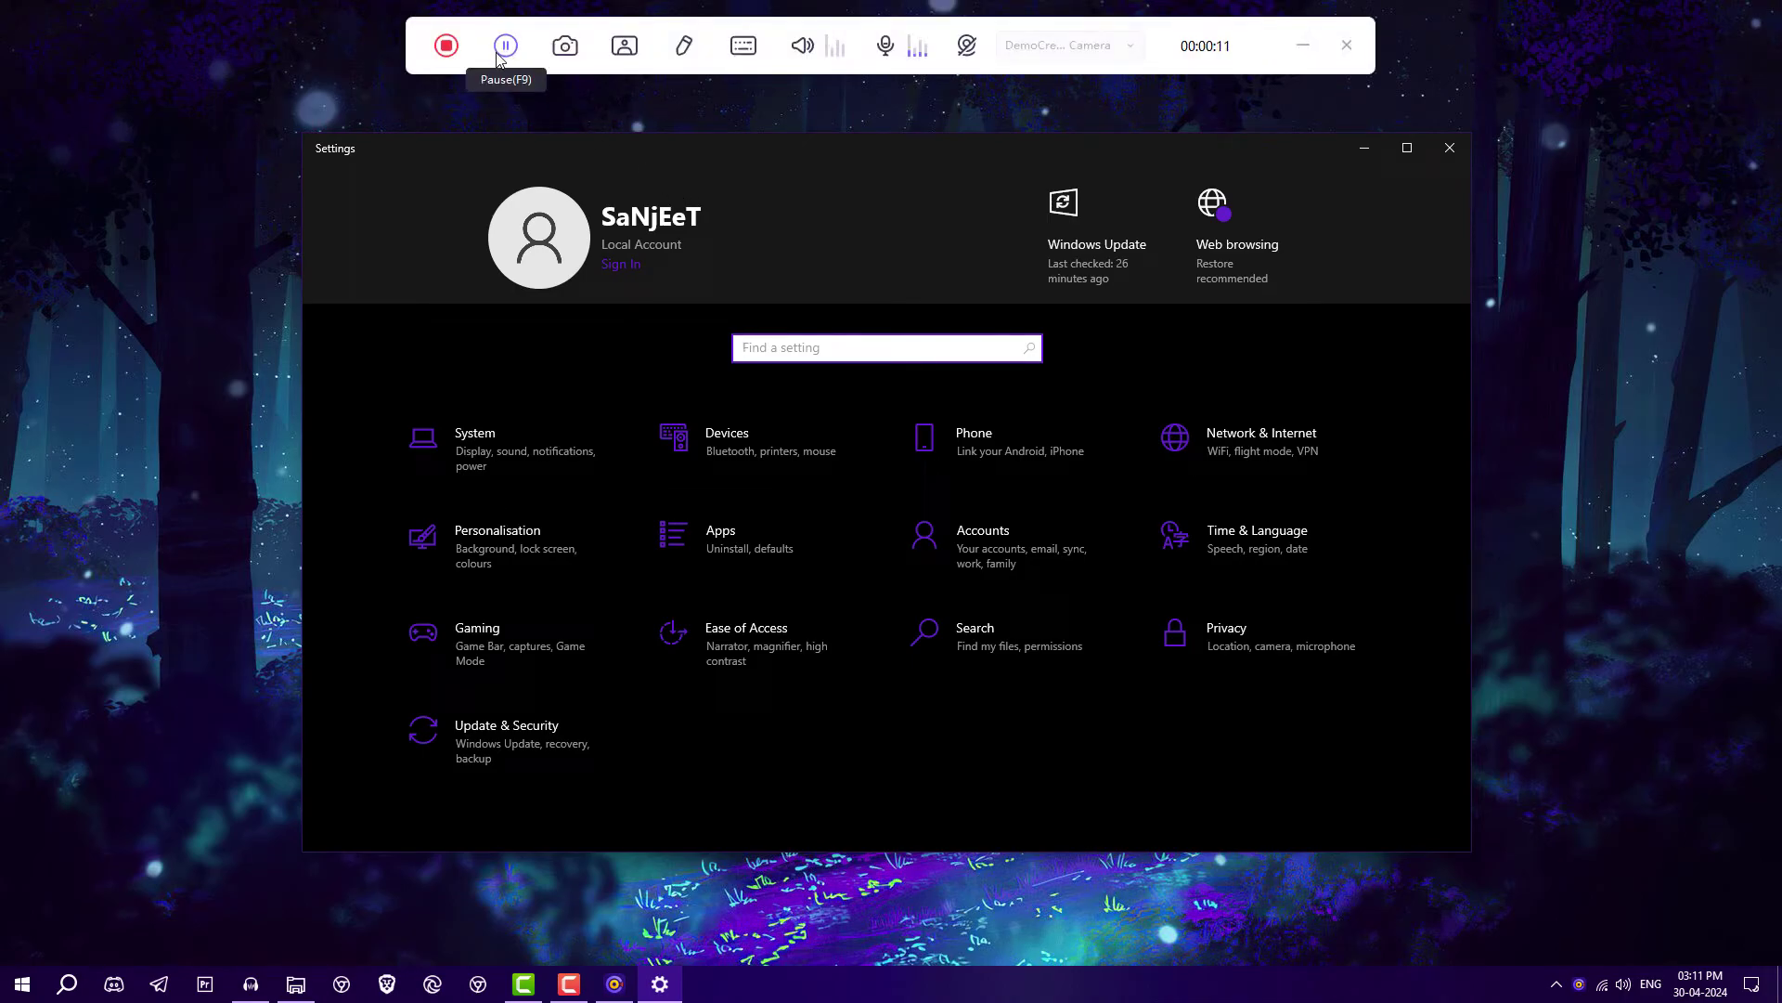
Step: Draw orange pen marks circling the profile and ticking System, Personalisation, Gaming and other items
left_click(685, 45)
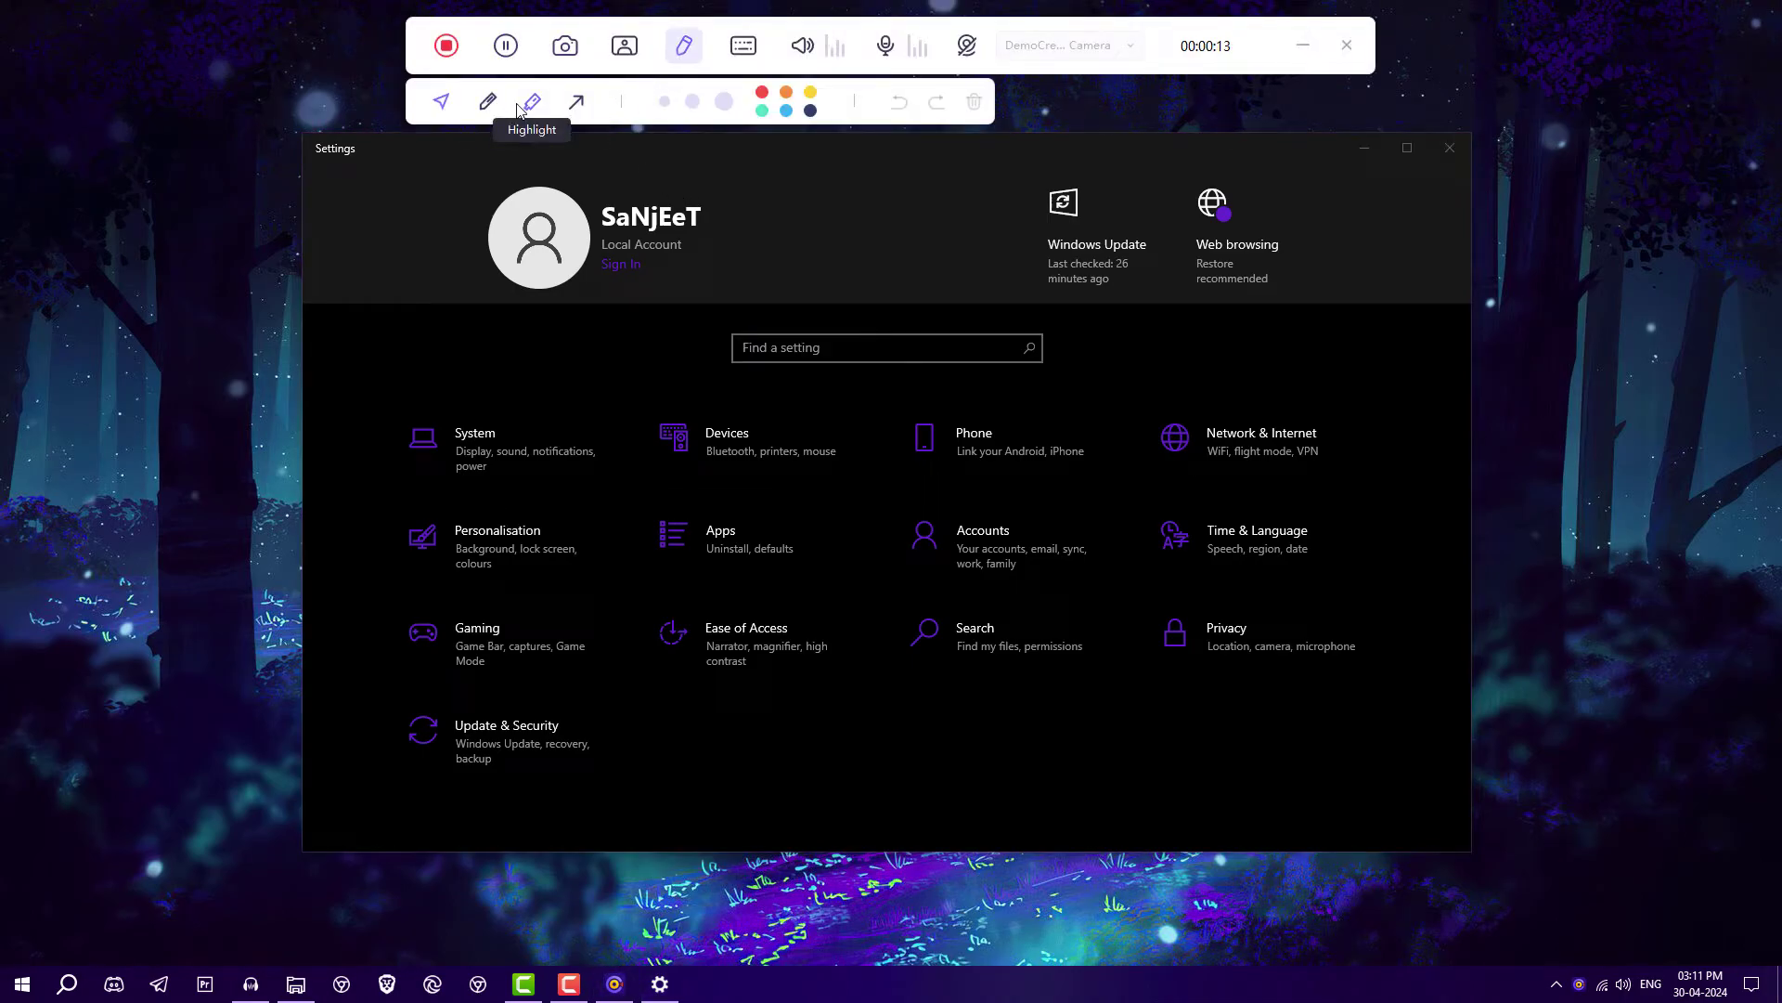
left_click(487, 101)
mouse_move(462, 193)
left_mouse_down()
mouse_move(632, 179)
mouse_move(453, 268)
mouse_move(442, 177)
left_mouse_up()
left_click_drag(475, 427, 599, 401)
left_click_drag(527, 520, 664, 526)
left_click_drag(525, 650, 571, 669)
left_click_drag(548, 767, 648, 746)
mouse_move(783, 677)
left_mouse_down()
mouse_move(800, 716)
mouse_move(828, 695)
left_mouse_up()
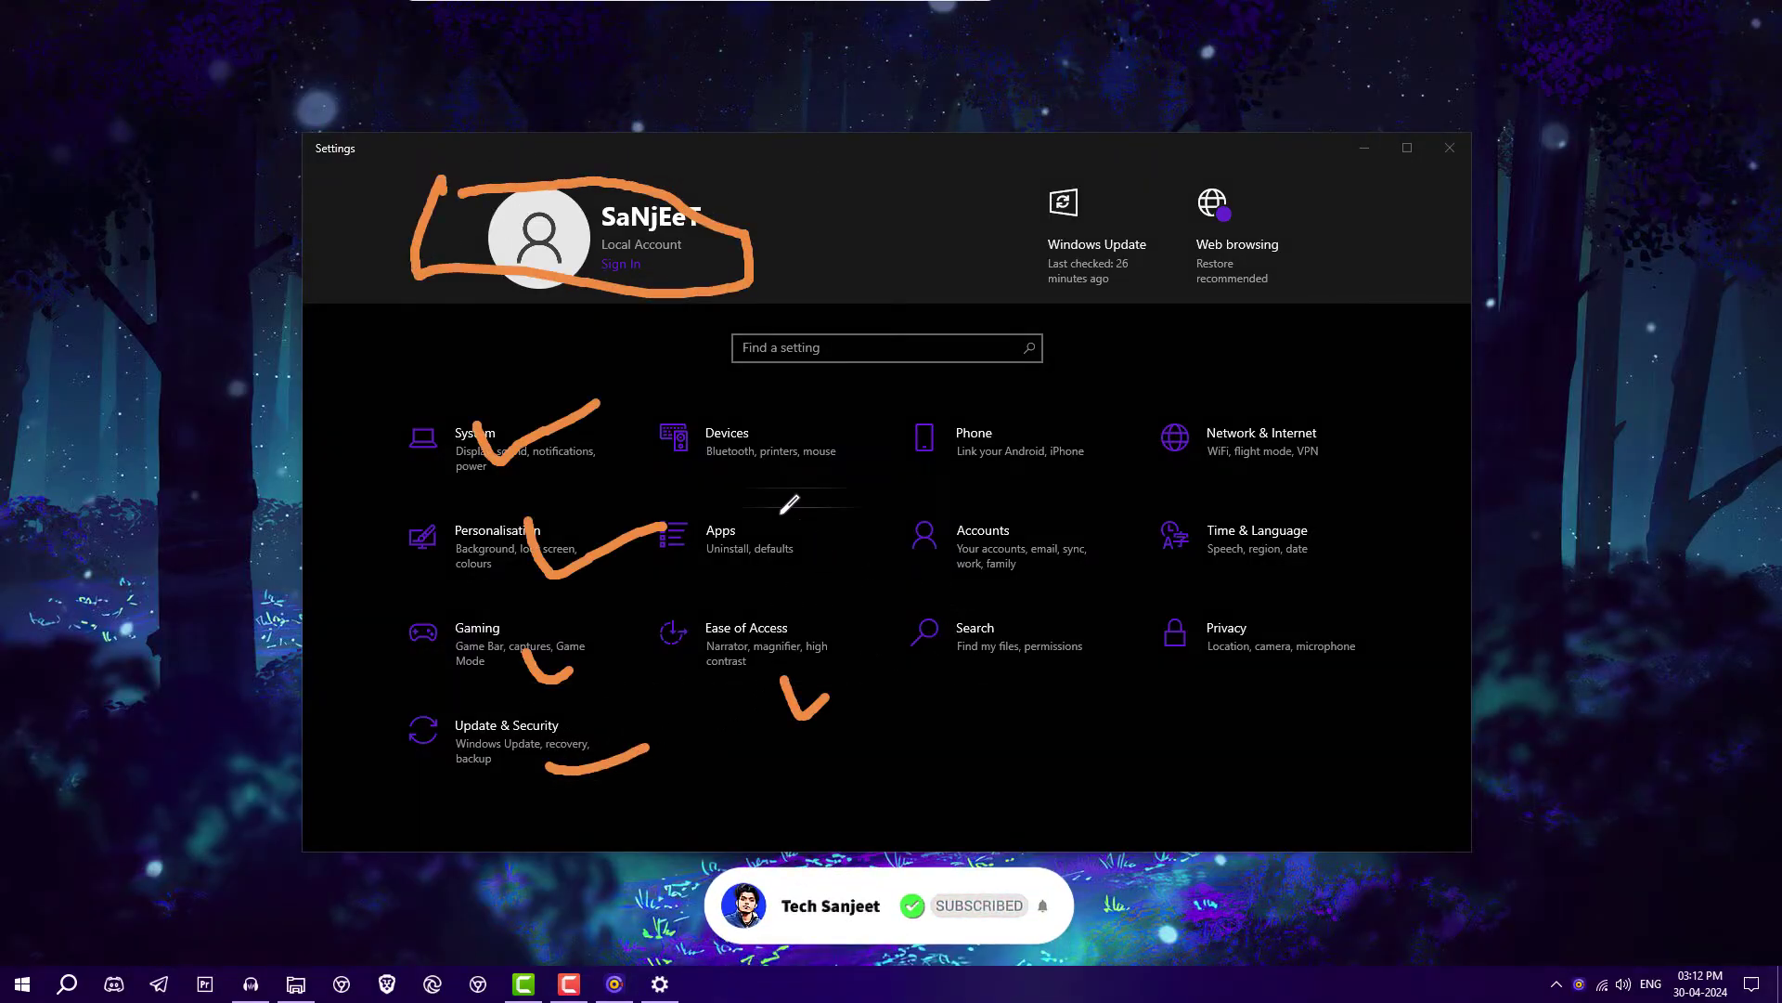
left_click_drag(773, 497, 882, 477)
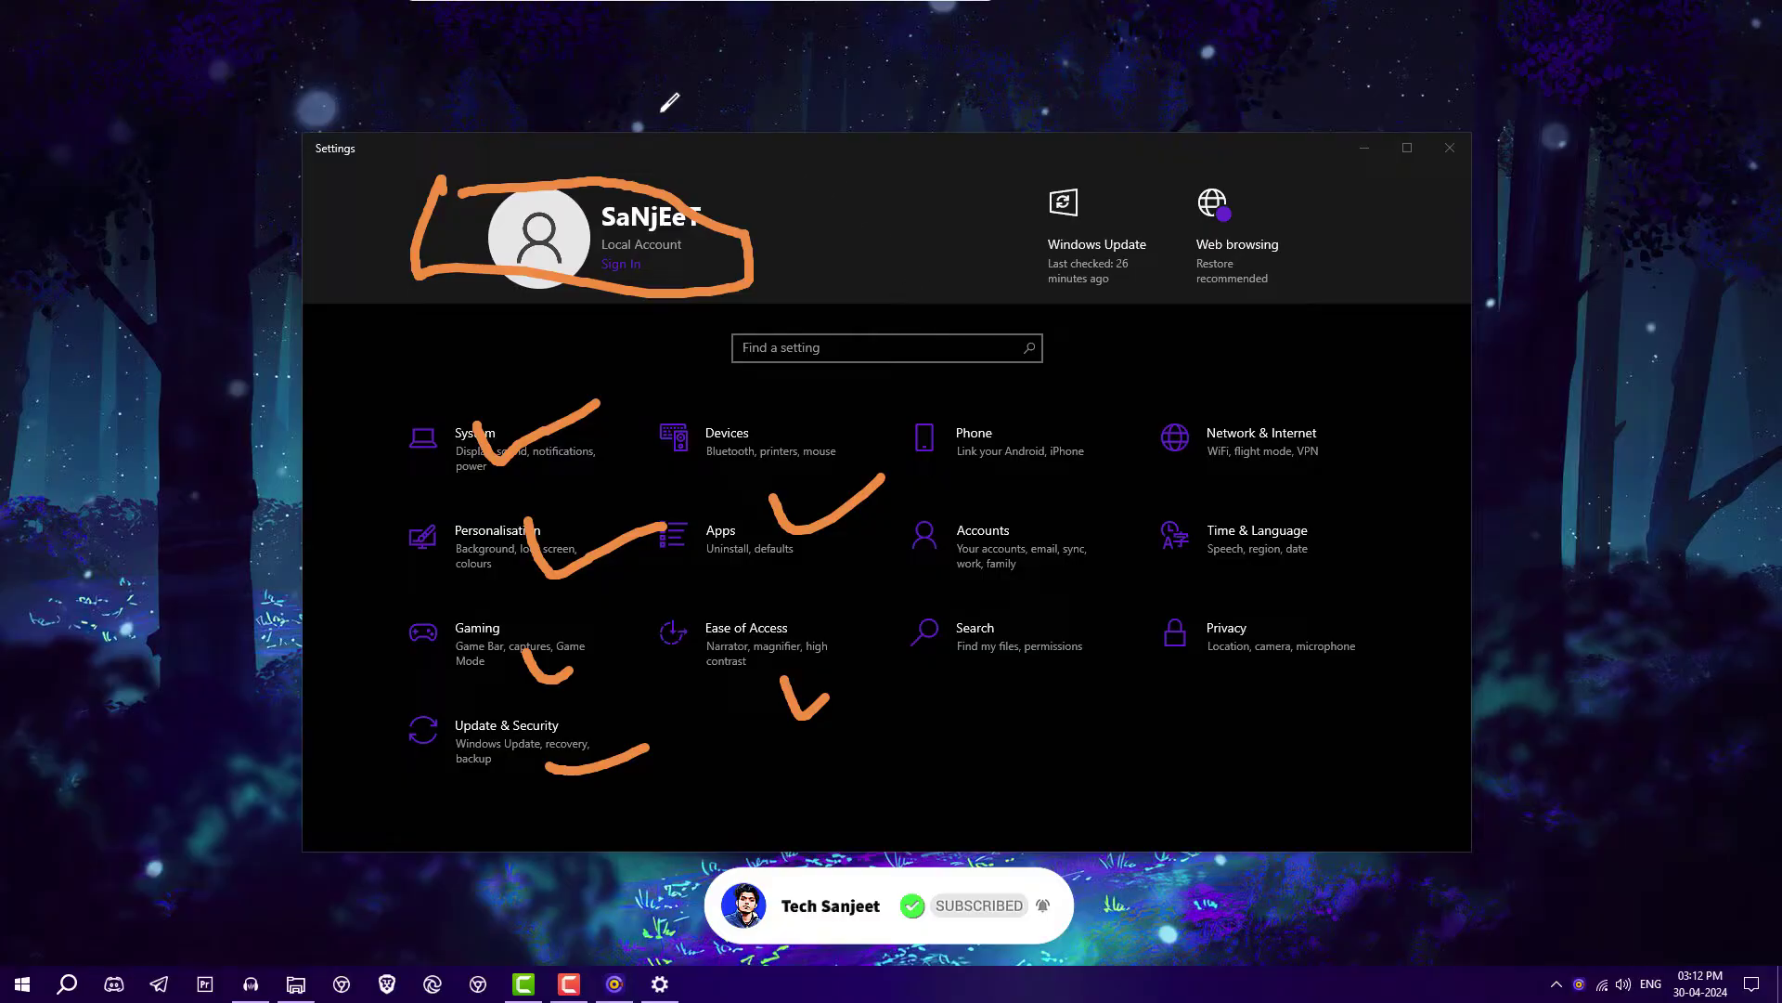
Step: Highlight Personalisation and the Gaming row in brown
left_click(564, 80)
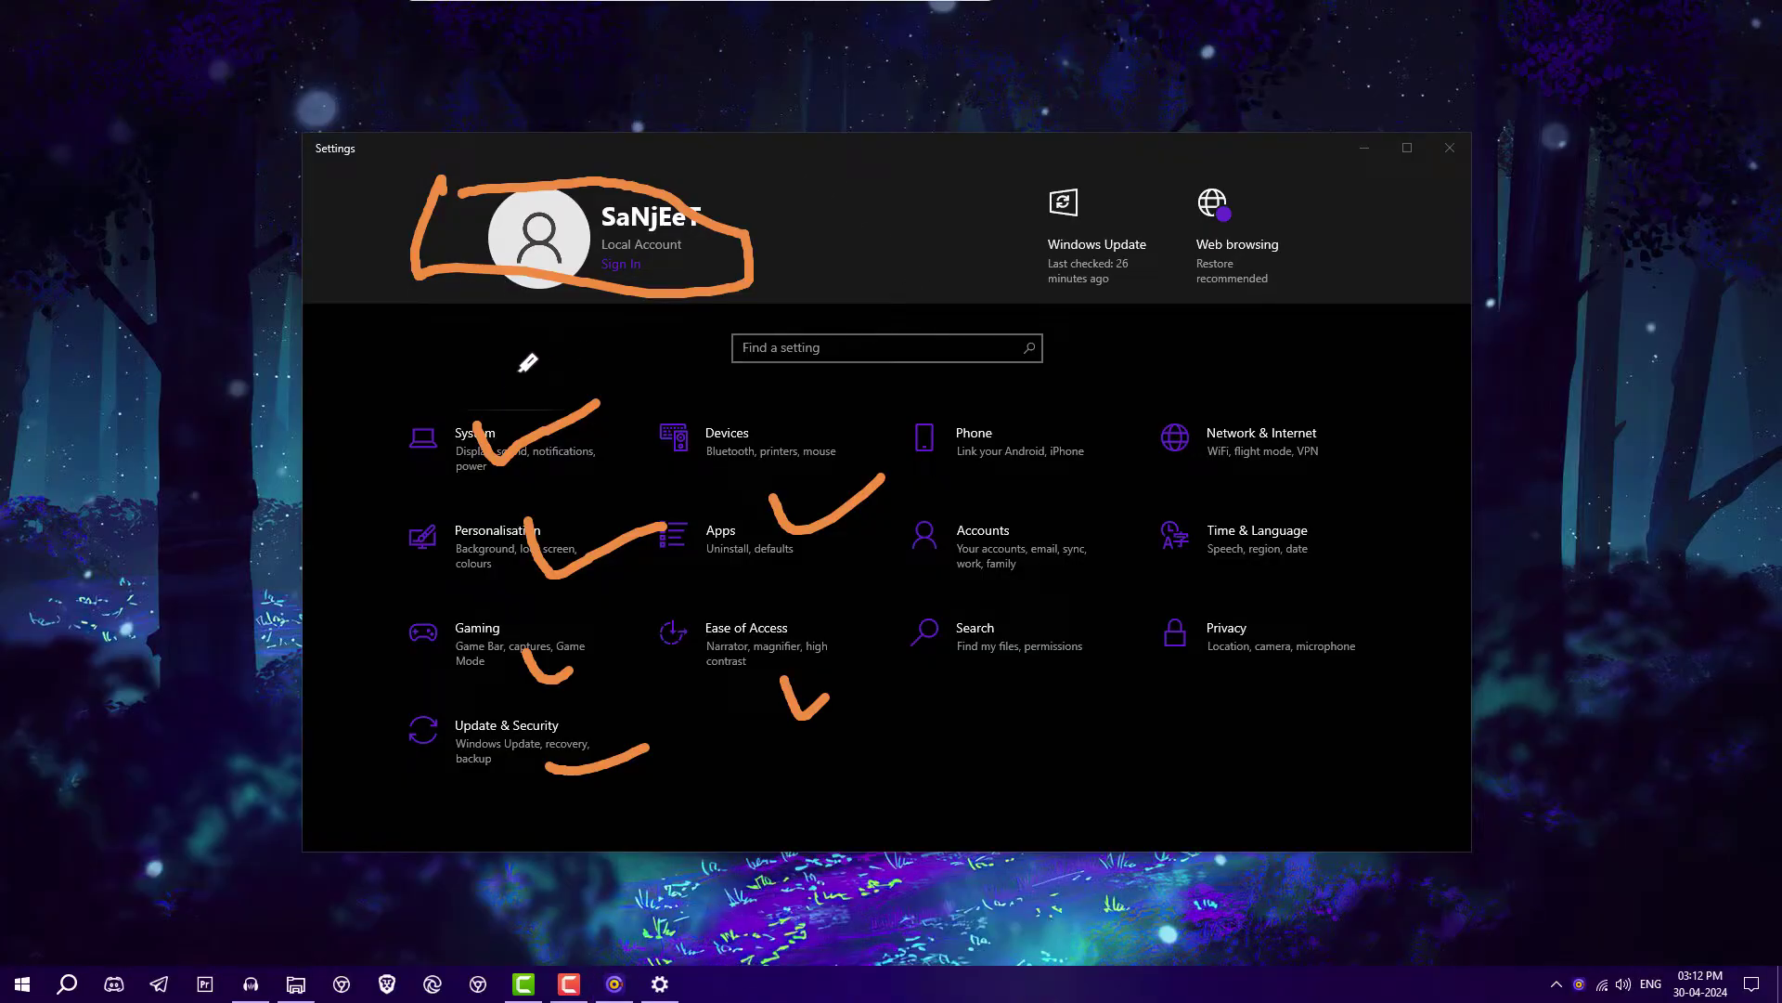
left_click_drag(413, 541, 585, 550)
left_click_drag(404, 607, 681, 651)
Step: Draw three arrows across Settings, undo all three, then clear every annotation
mouse_move(679, 62)
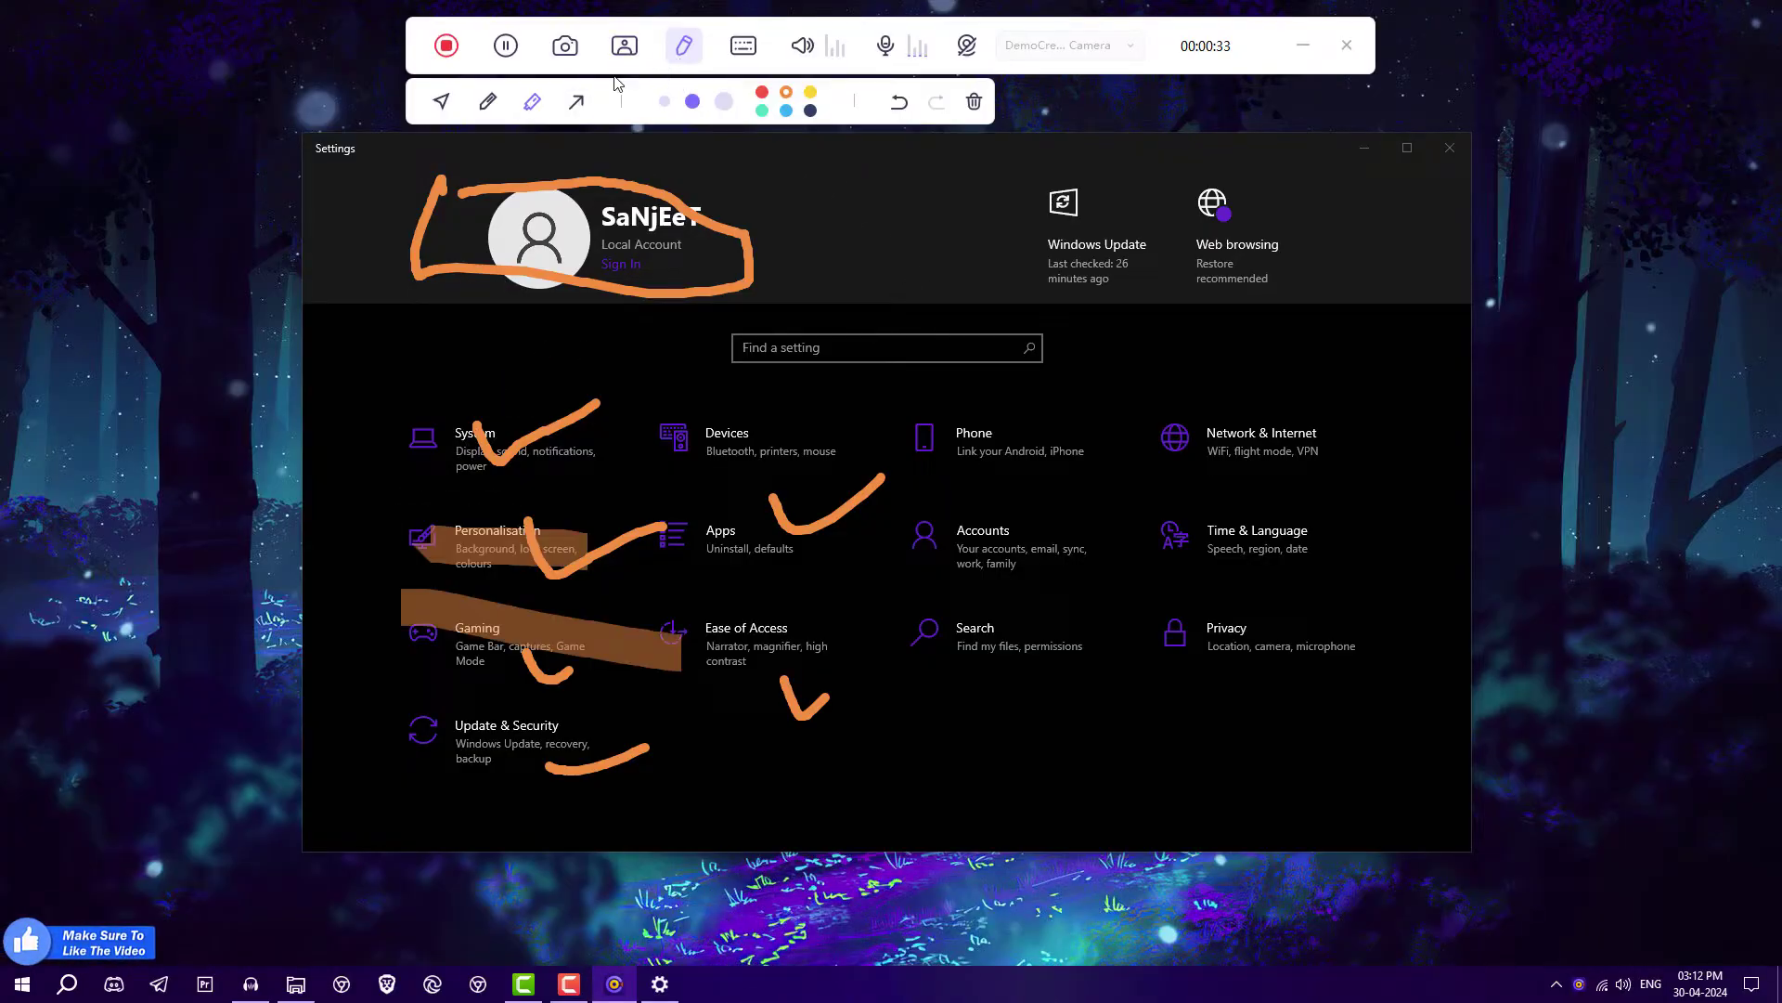
left_click(577, 102)
left_click_drag(534, 468, 863, 362)
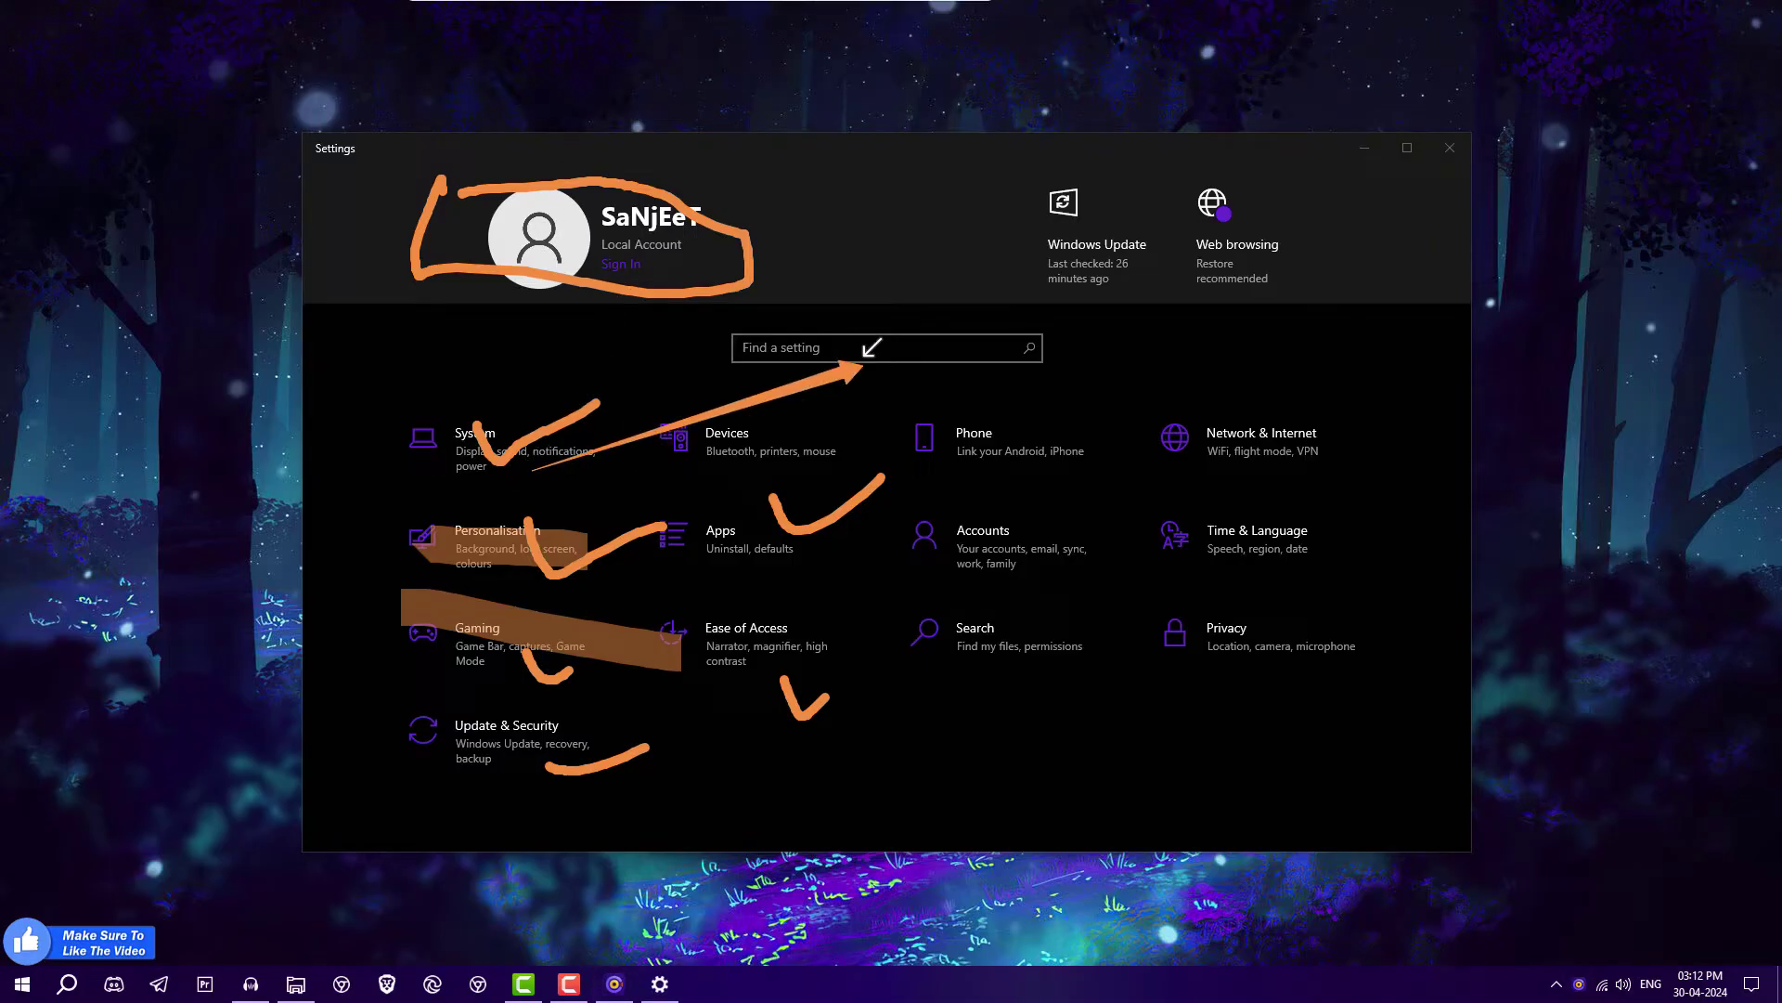
left_click_drag(1035, 340, 1281, 176)
left_click_drag(1146, 559, 1241, 441)
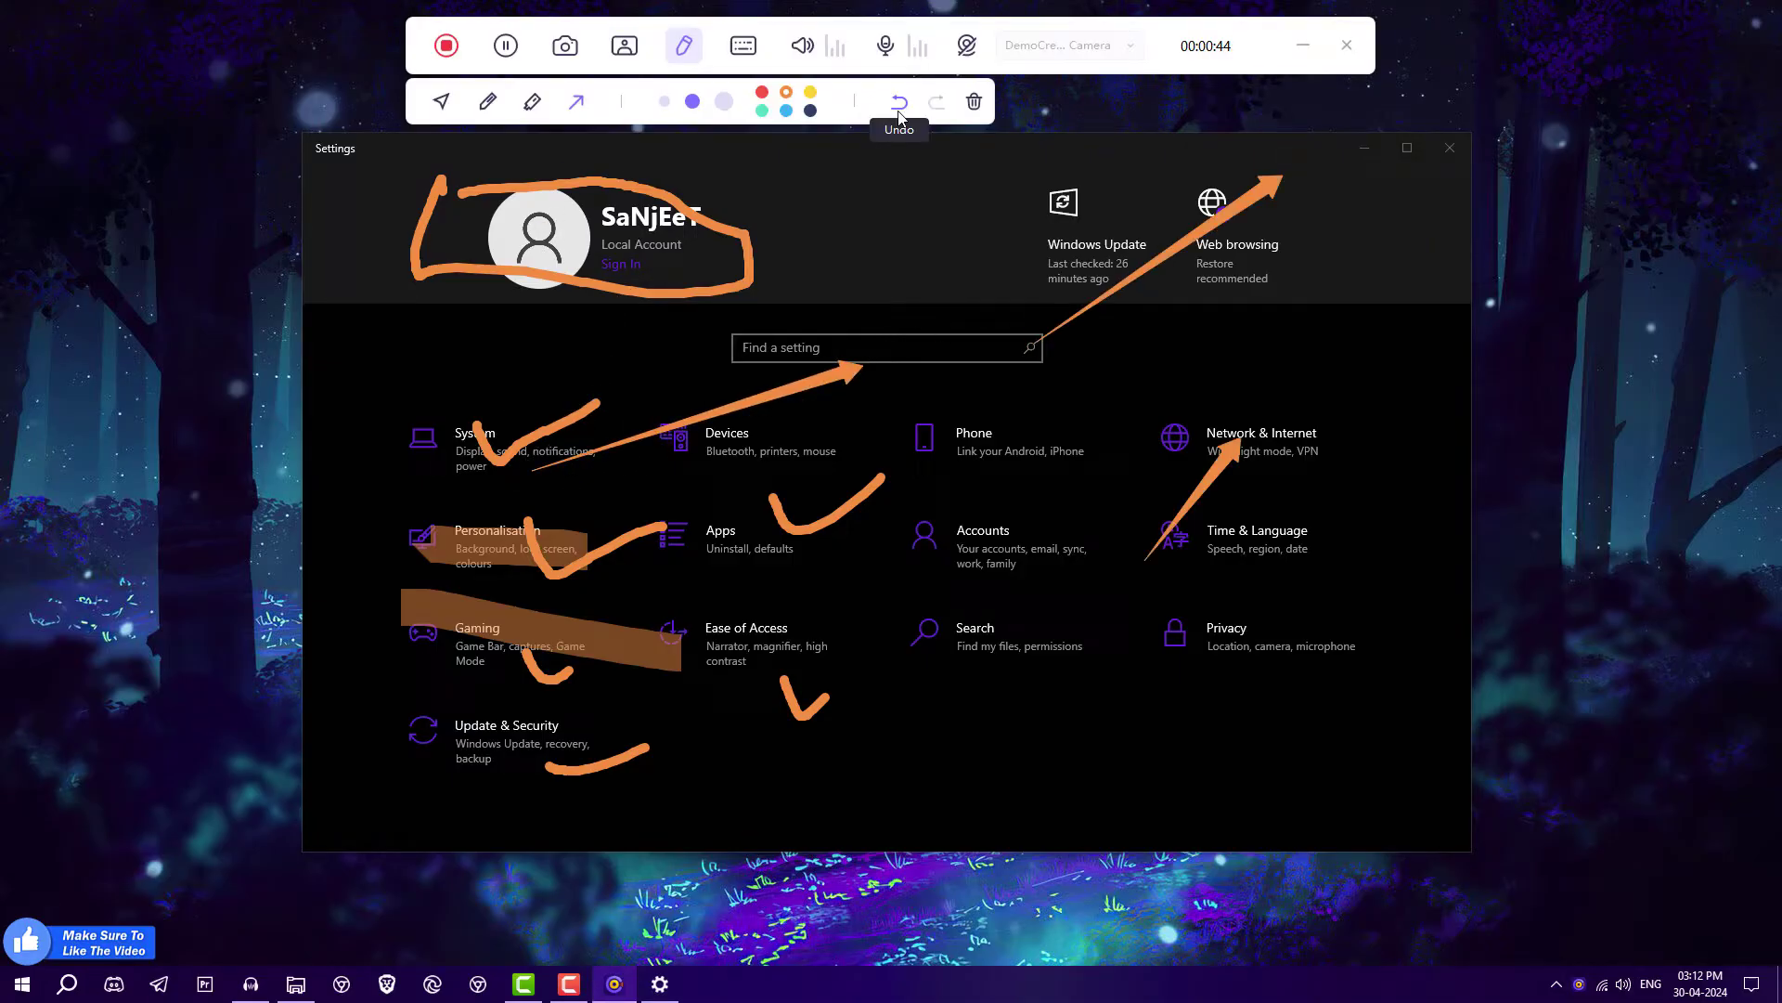
left_click(898, 111)
left_click(898, 111)
left_click(898, 111)
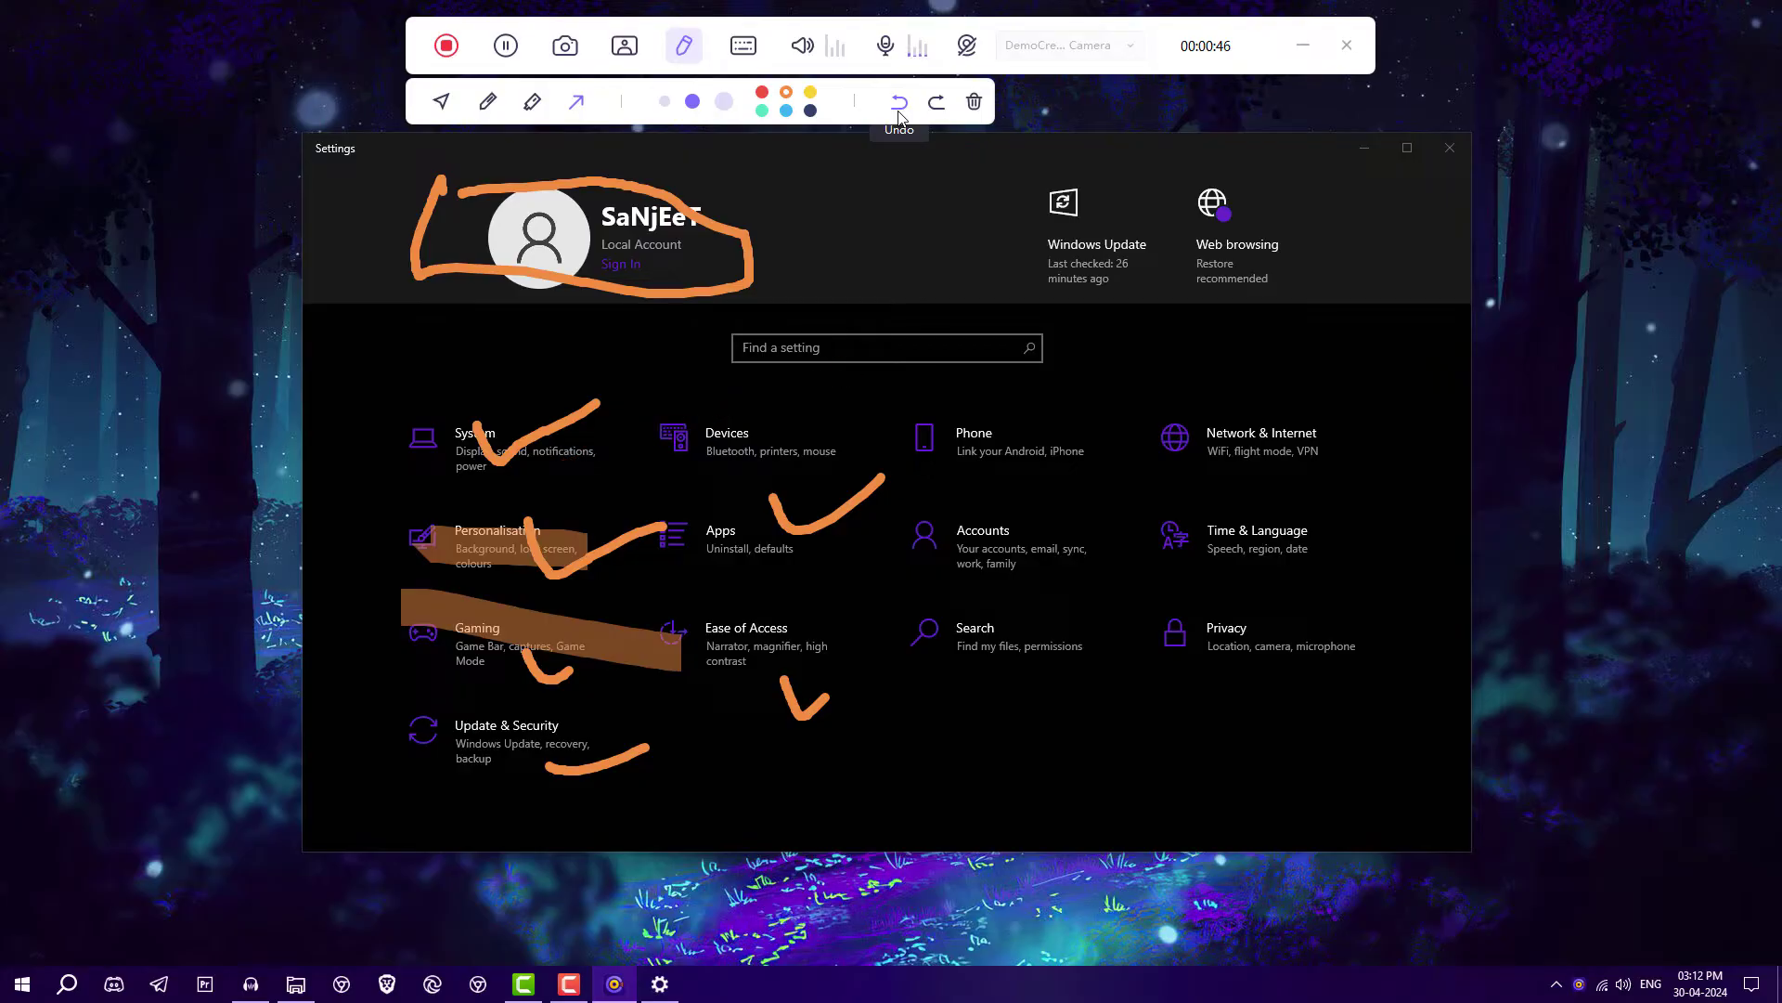
left_click(972, 113)
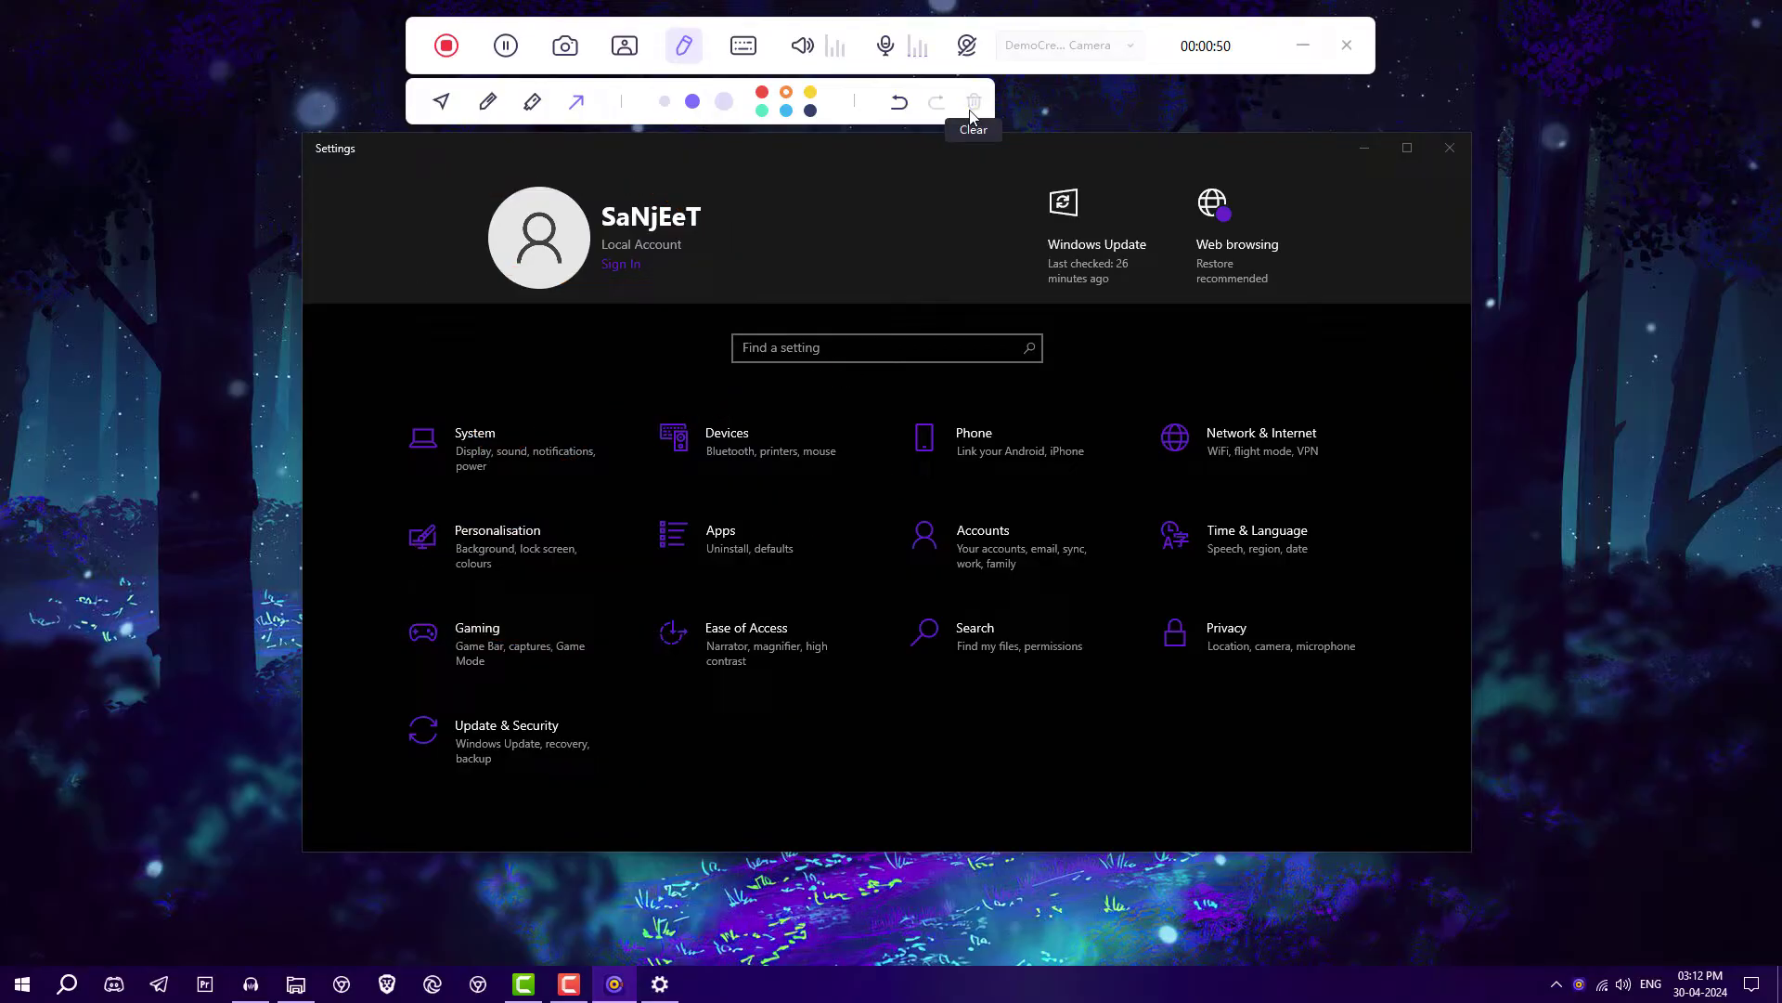
Step: Stop recording, then trim the end of the clip and set its speed to X2
left_click(447, 45)
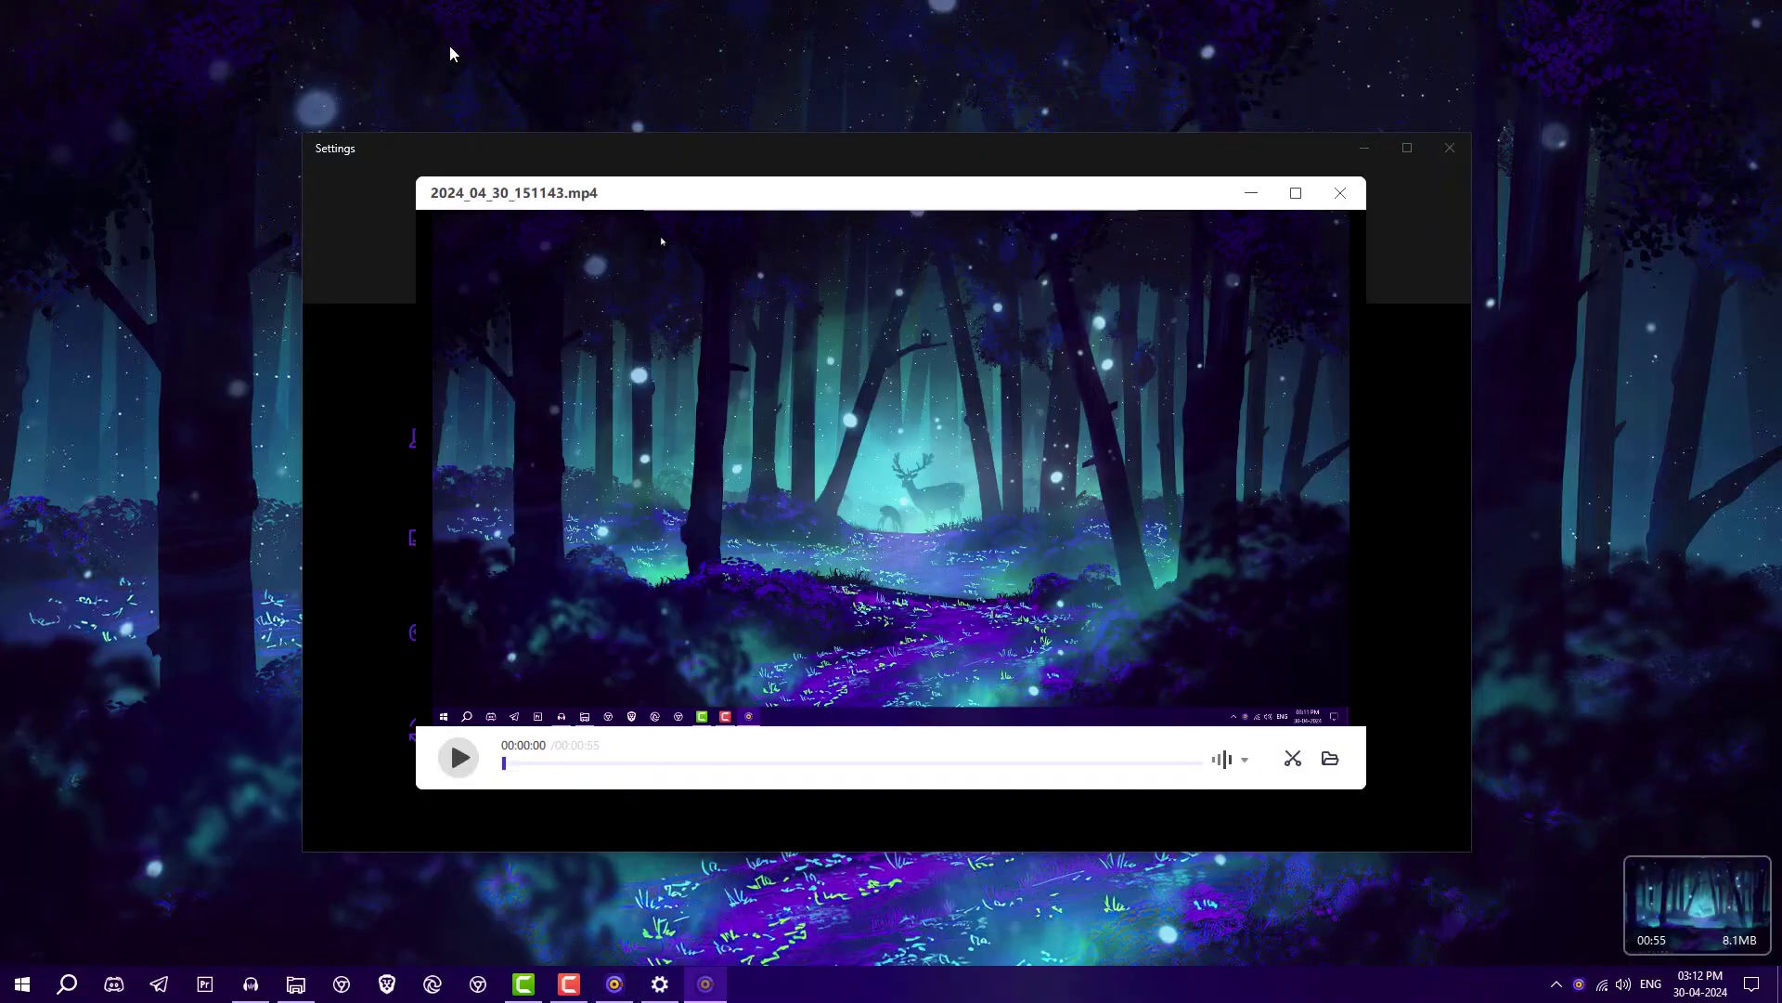
left_click(1292, 761)
left_click_drag(1390, 761, 1249, 754)
left_click(787, 268)
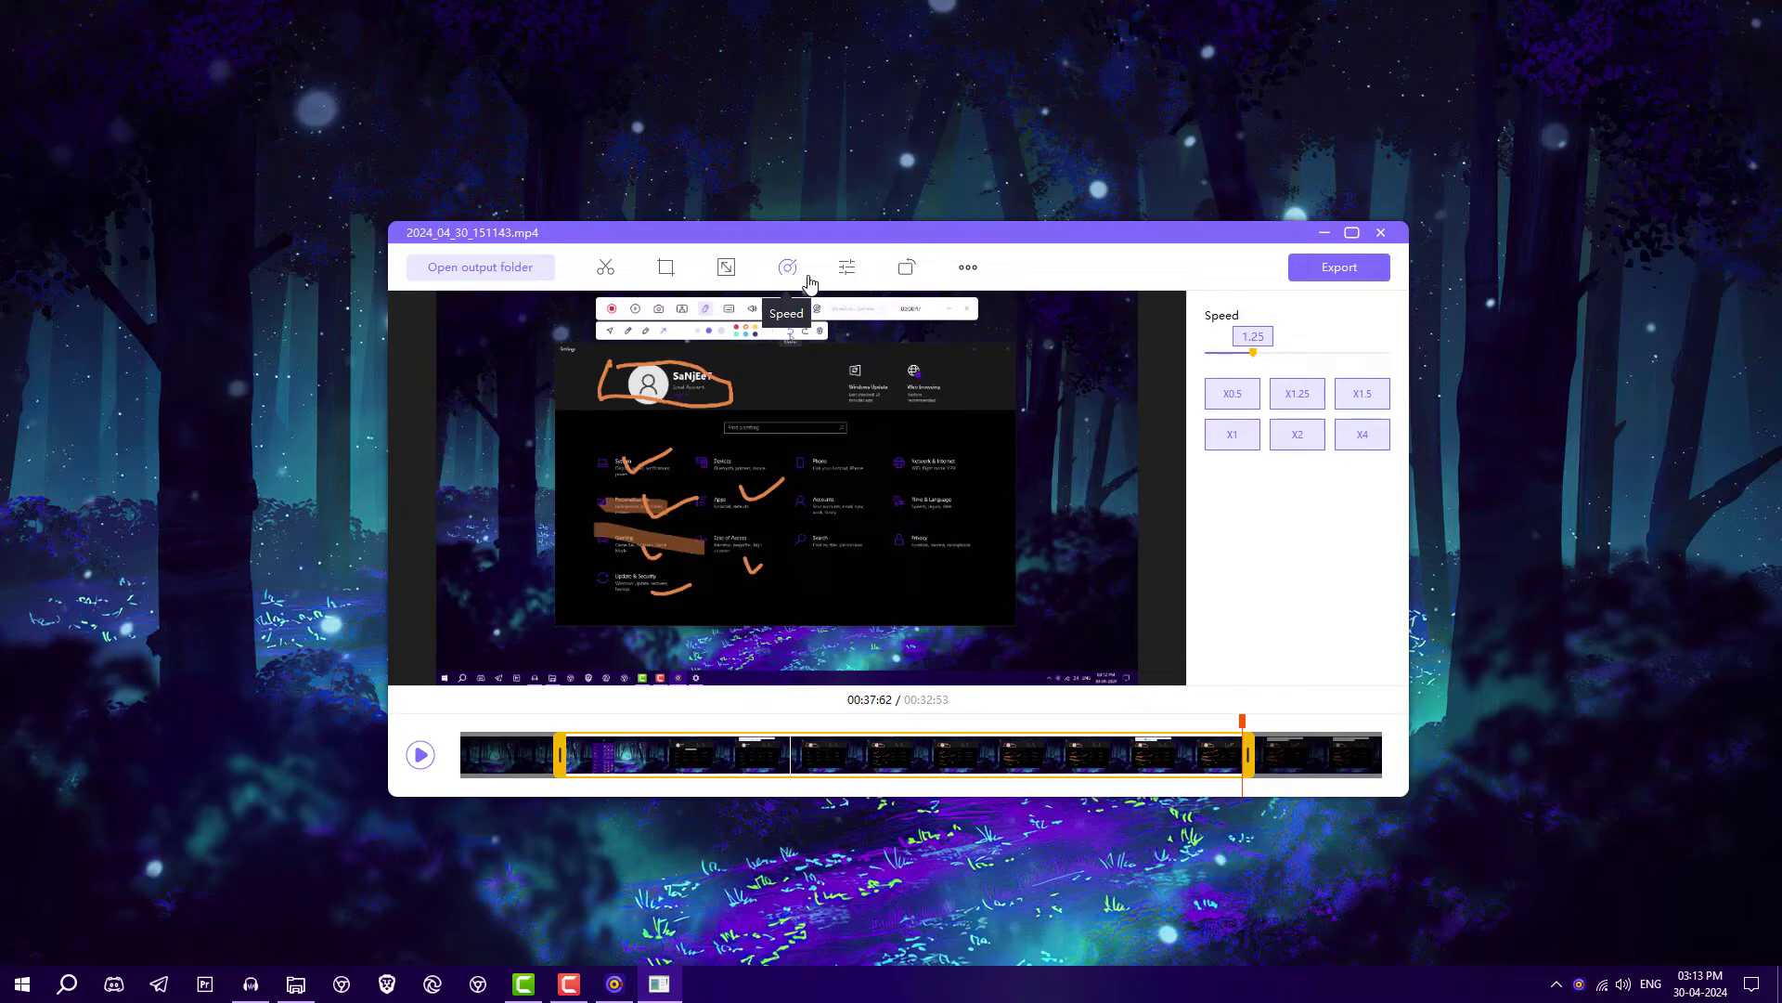
left_click(1233, 395)
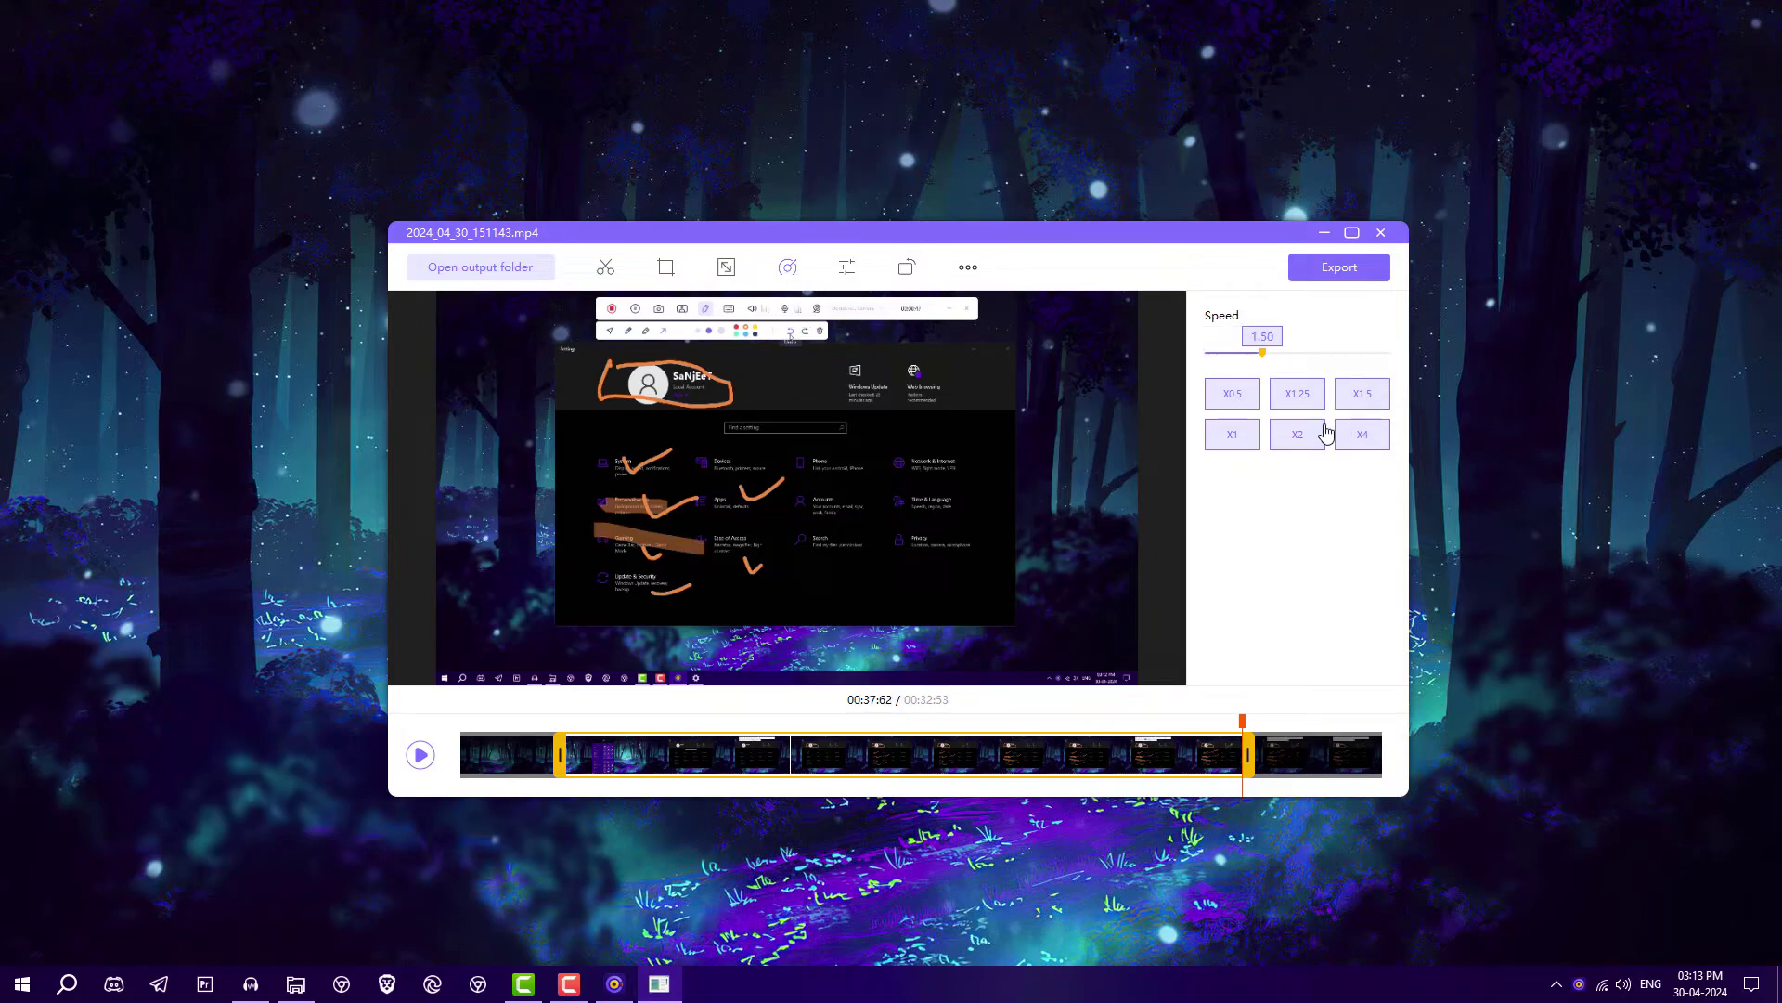
left_click(1292, 436)
Step: Look over the Adjust options and rotate the video a quarter turn
left_click(846, 267)
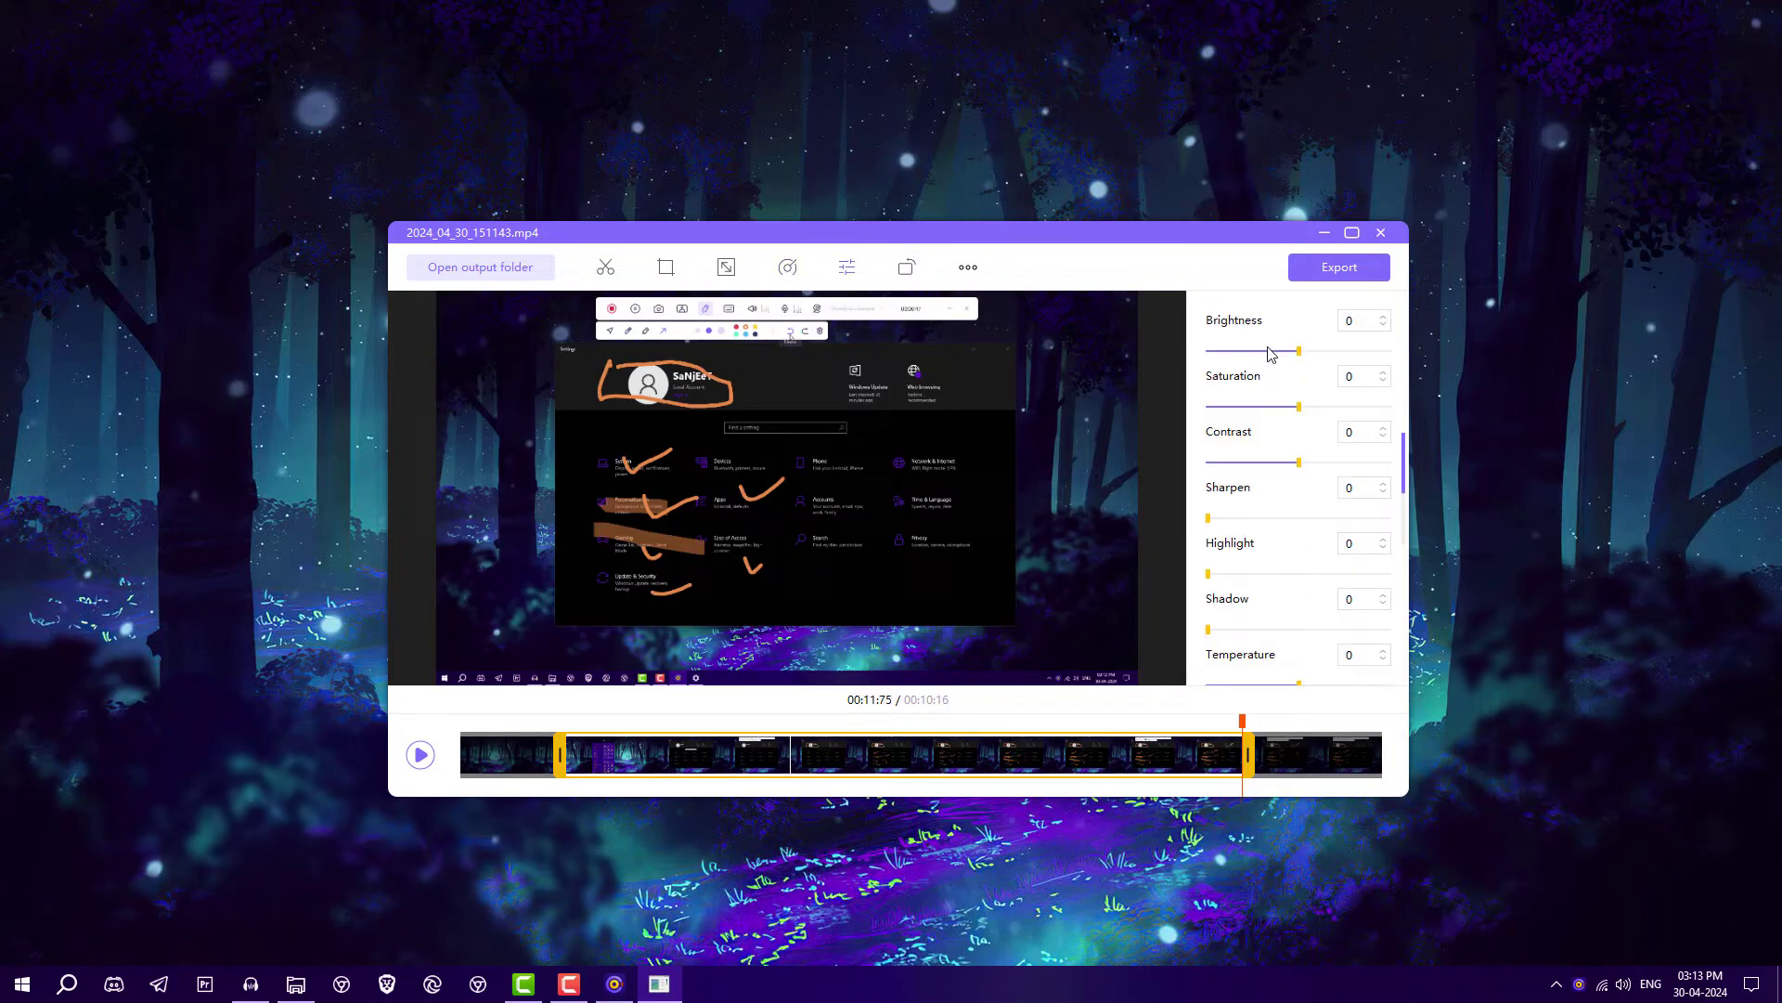
scroll(1268, 528, "down", 2)
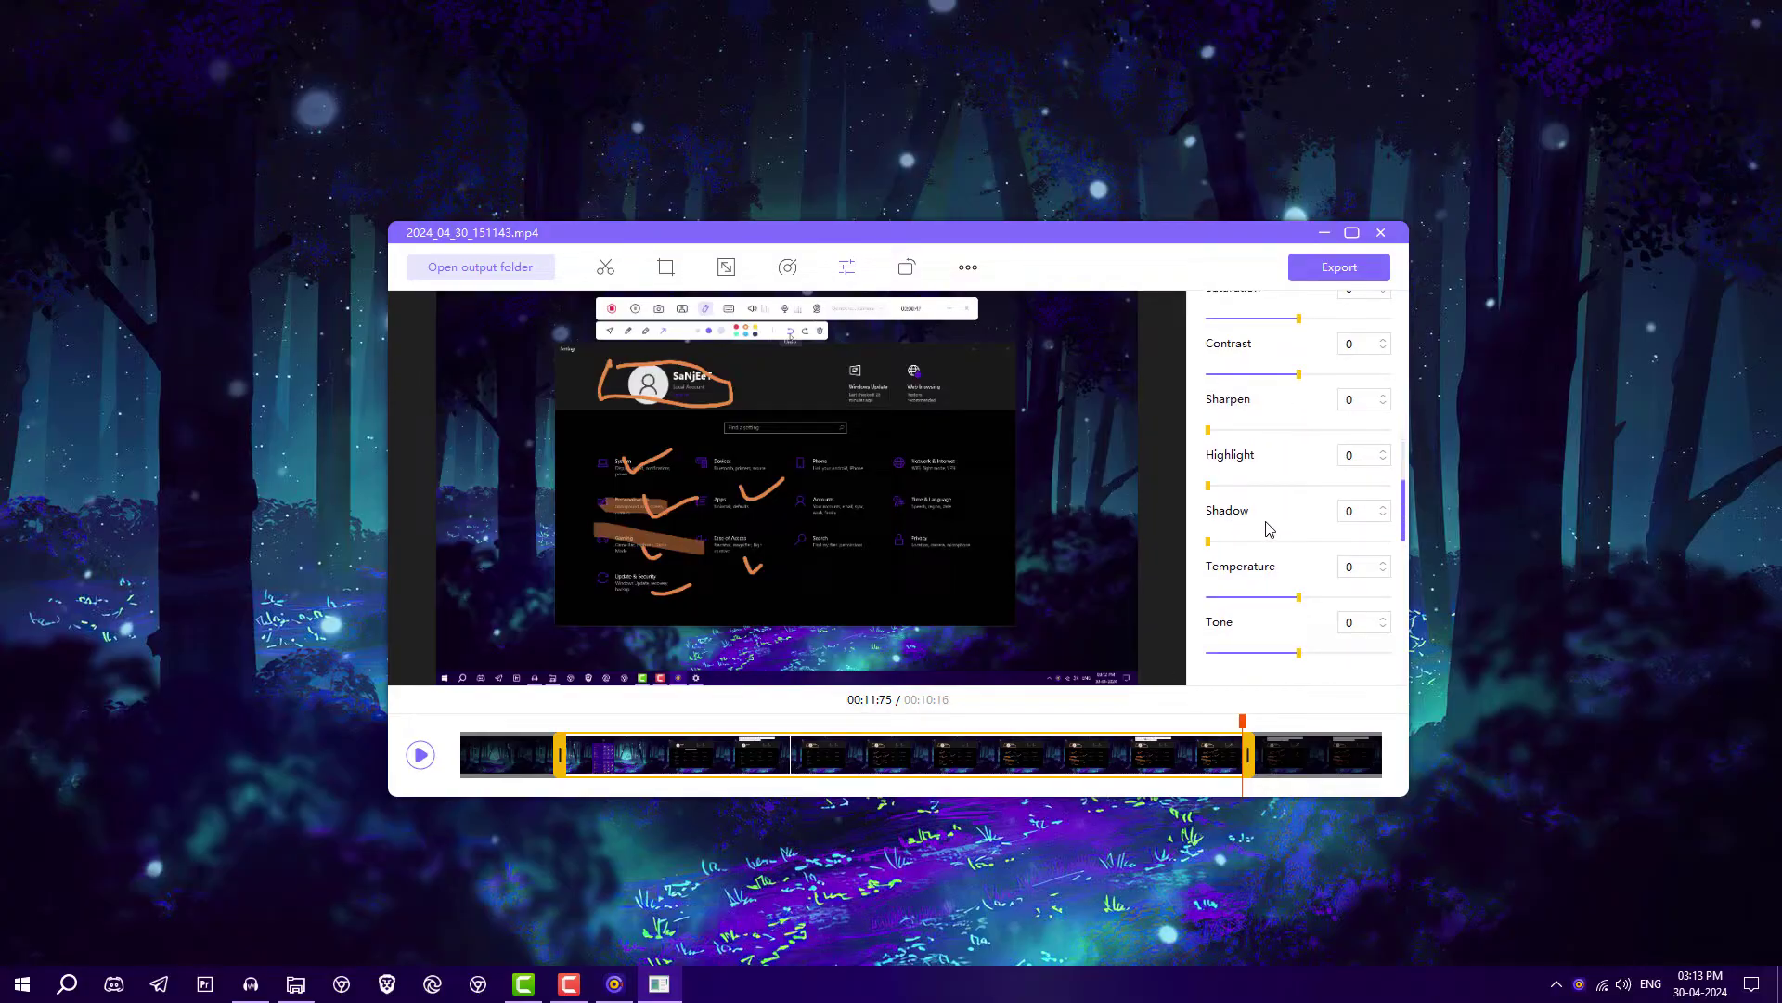
left_click(907, 269)
left_click(1266, 350)
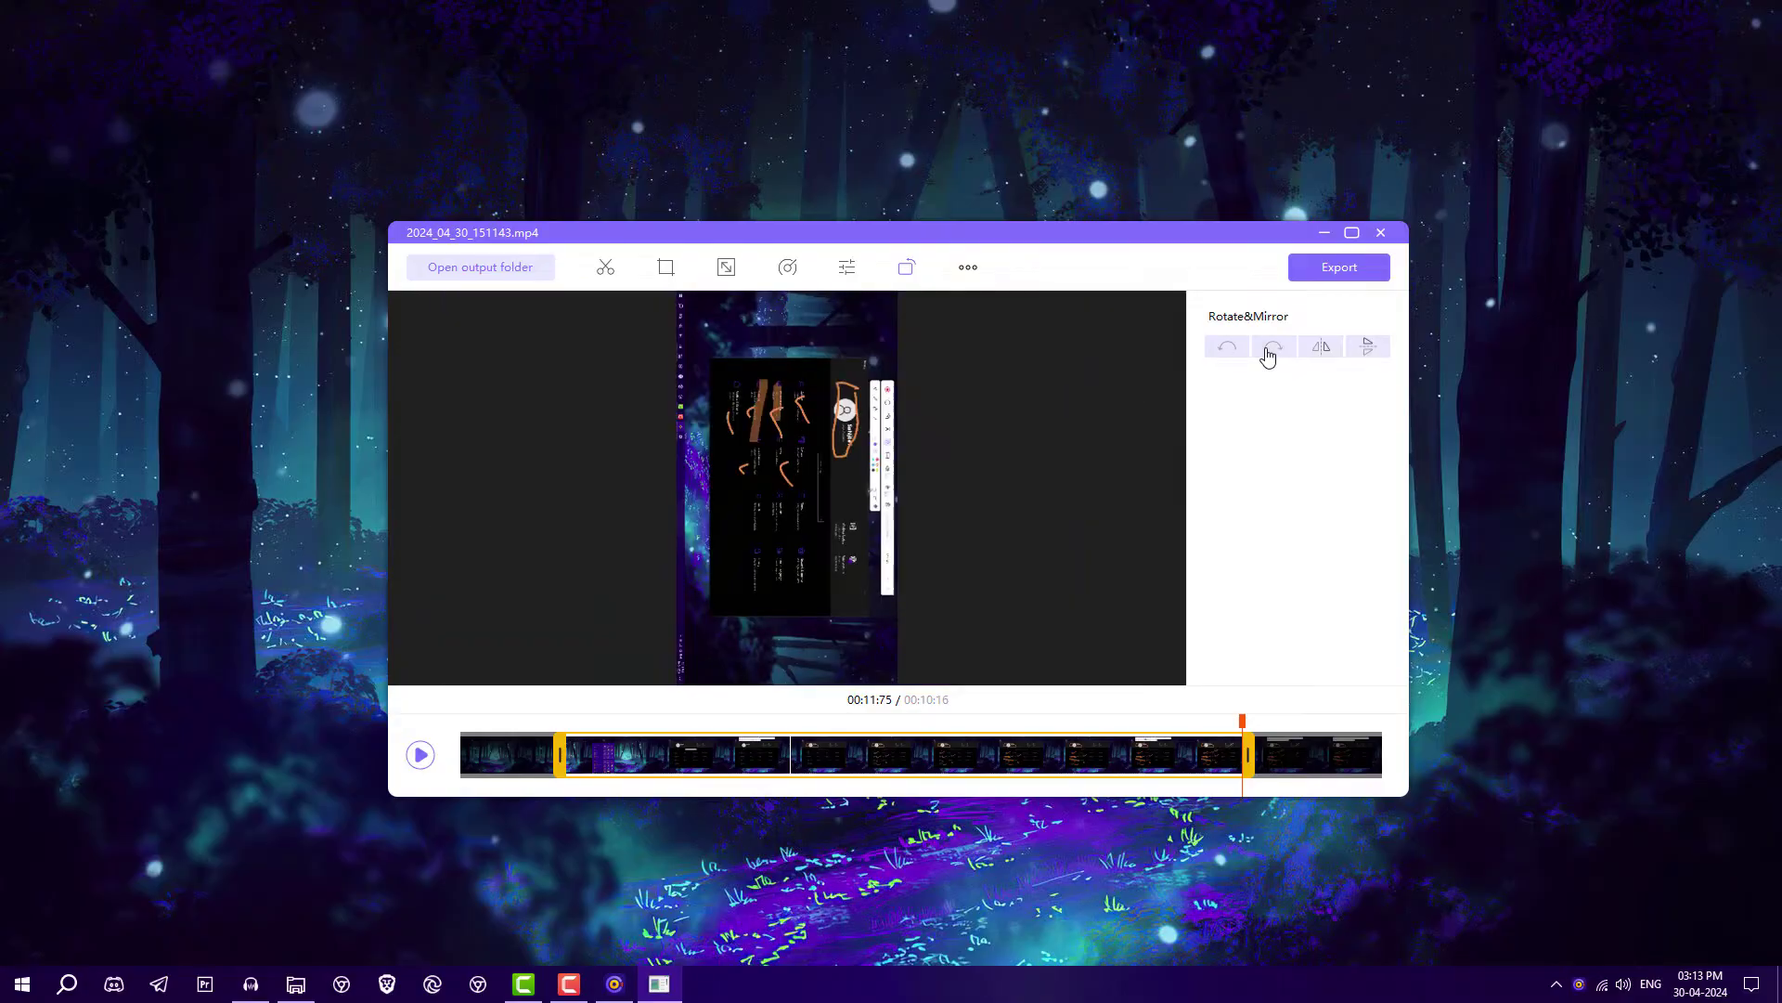
Step: Export the edited video and save it as 2024_04_30_151143_031344.mp4
left_click(1336, 271)
left_click(1104, 622)
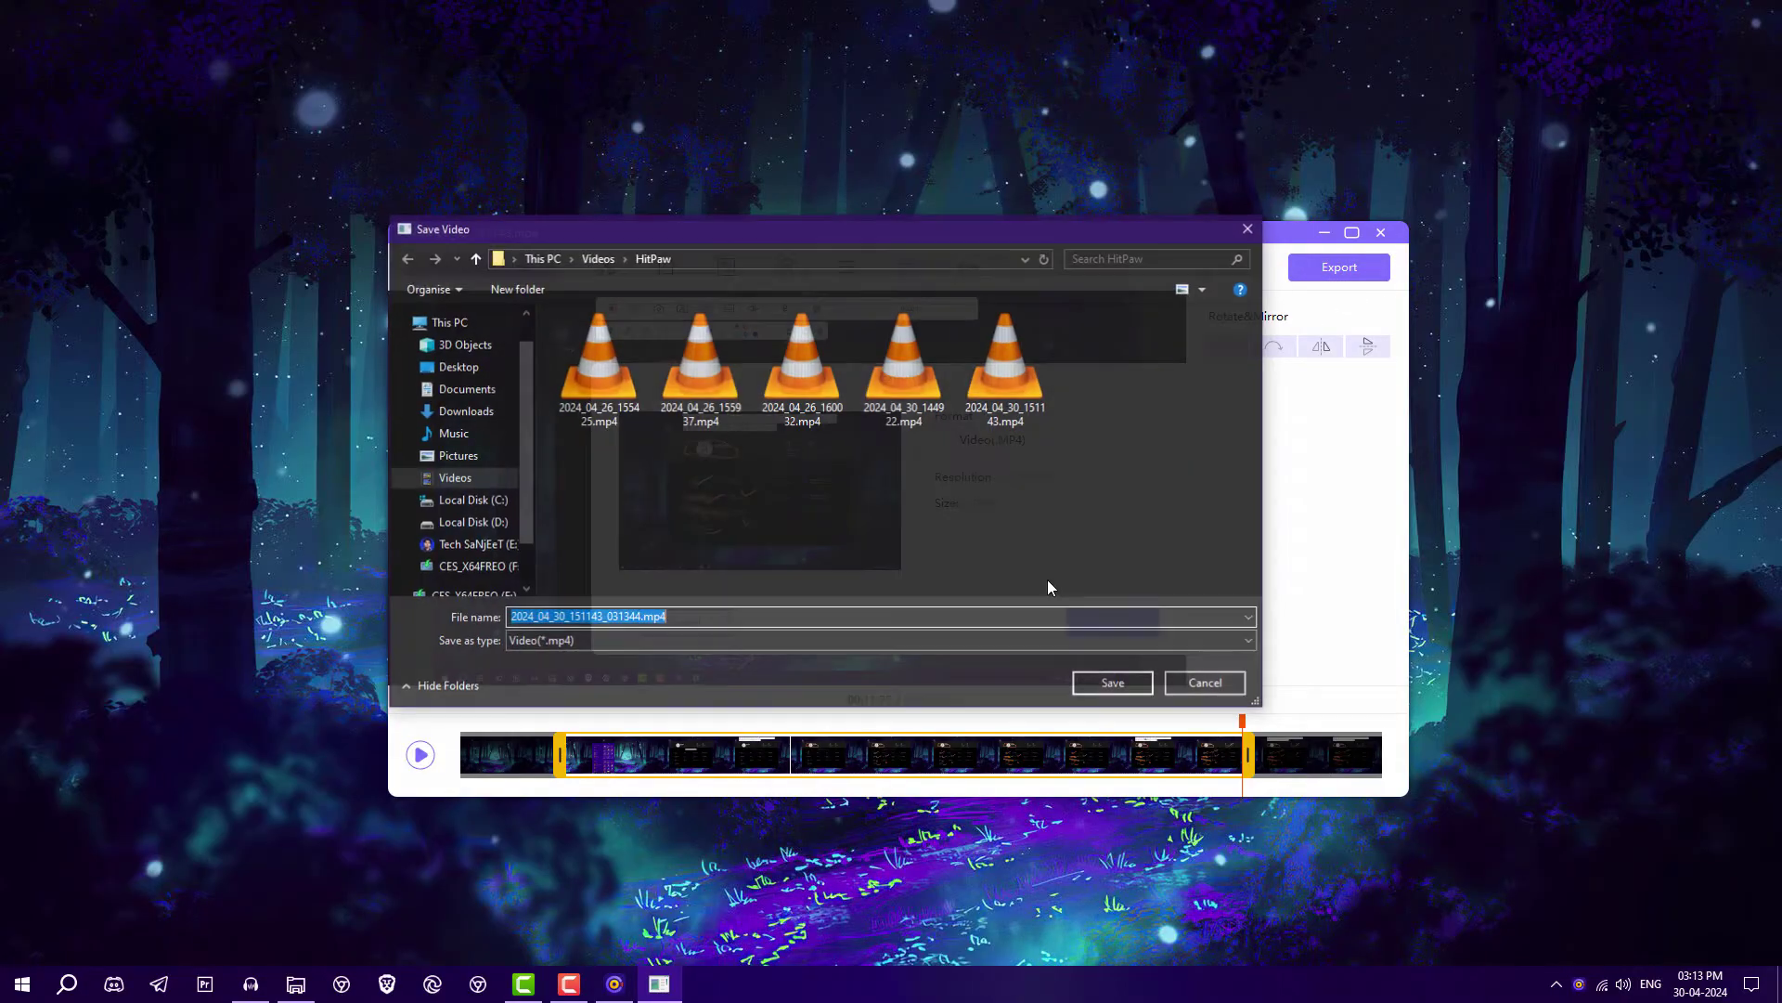
key("Return")
Step: Open the export folder and play 2024_04_30_151143_031344.mp4 fullscreen in VLC
left_click(949, 564)
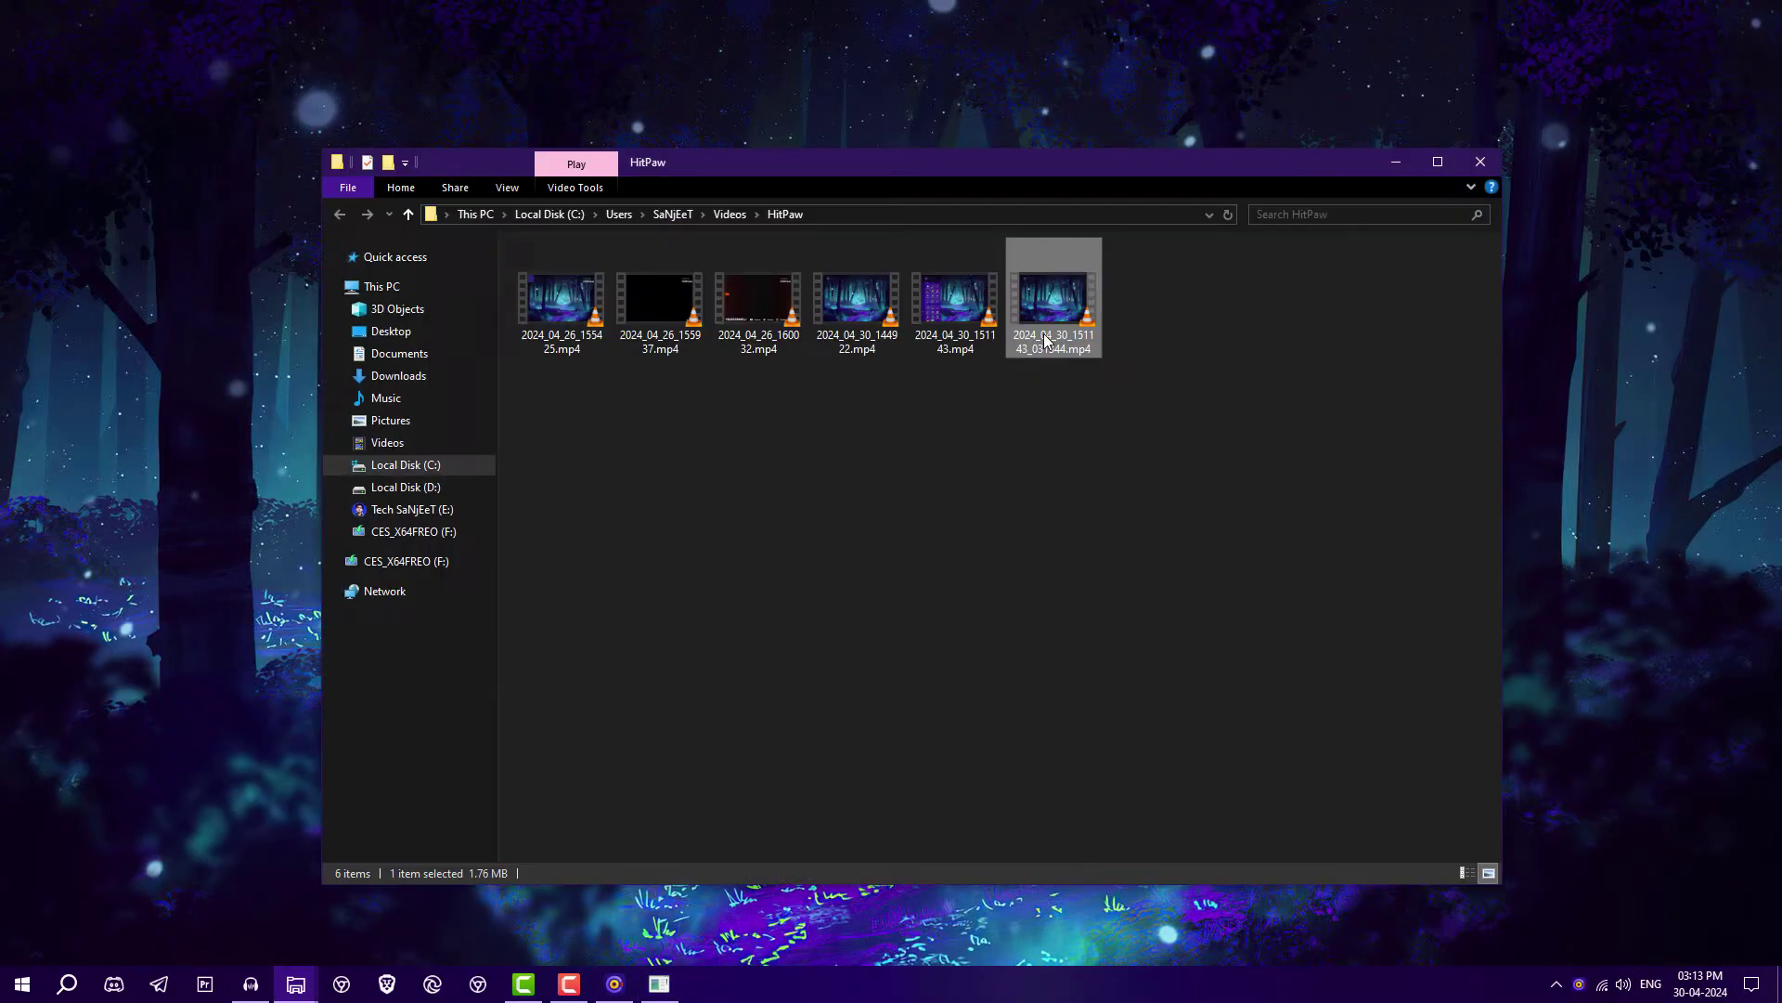
double_click(1048, 307)
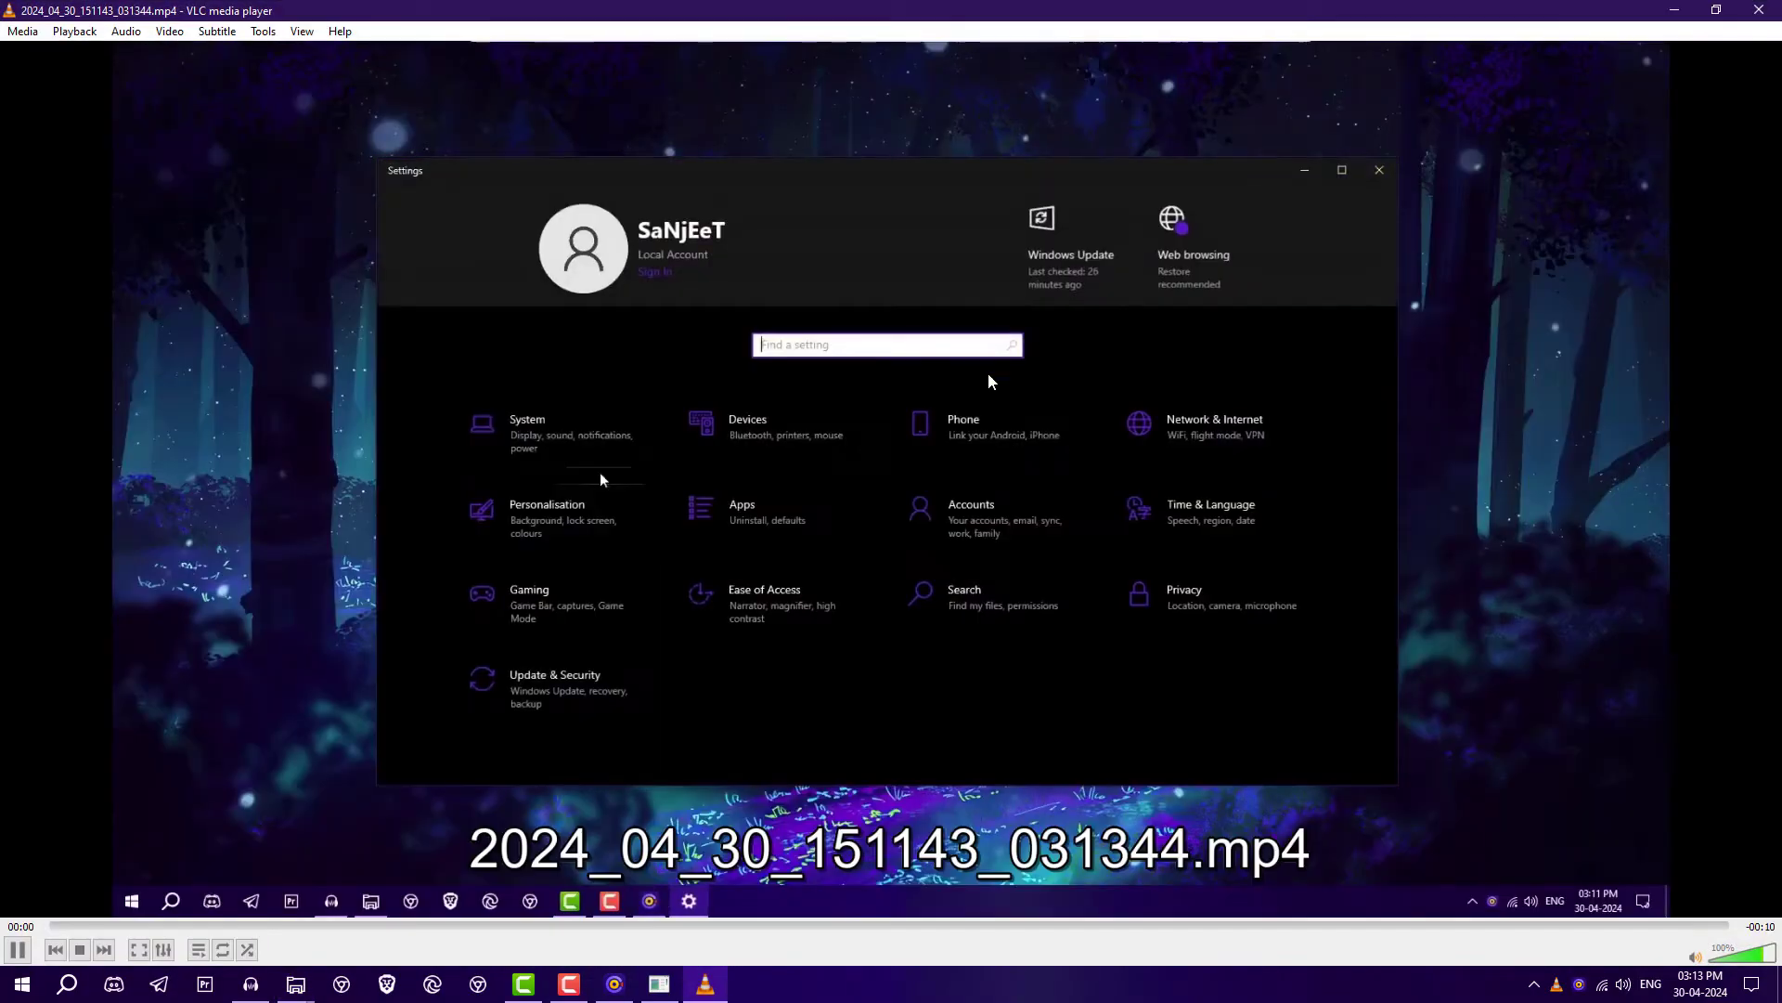
double_click(904, 566)
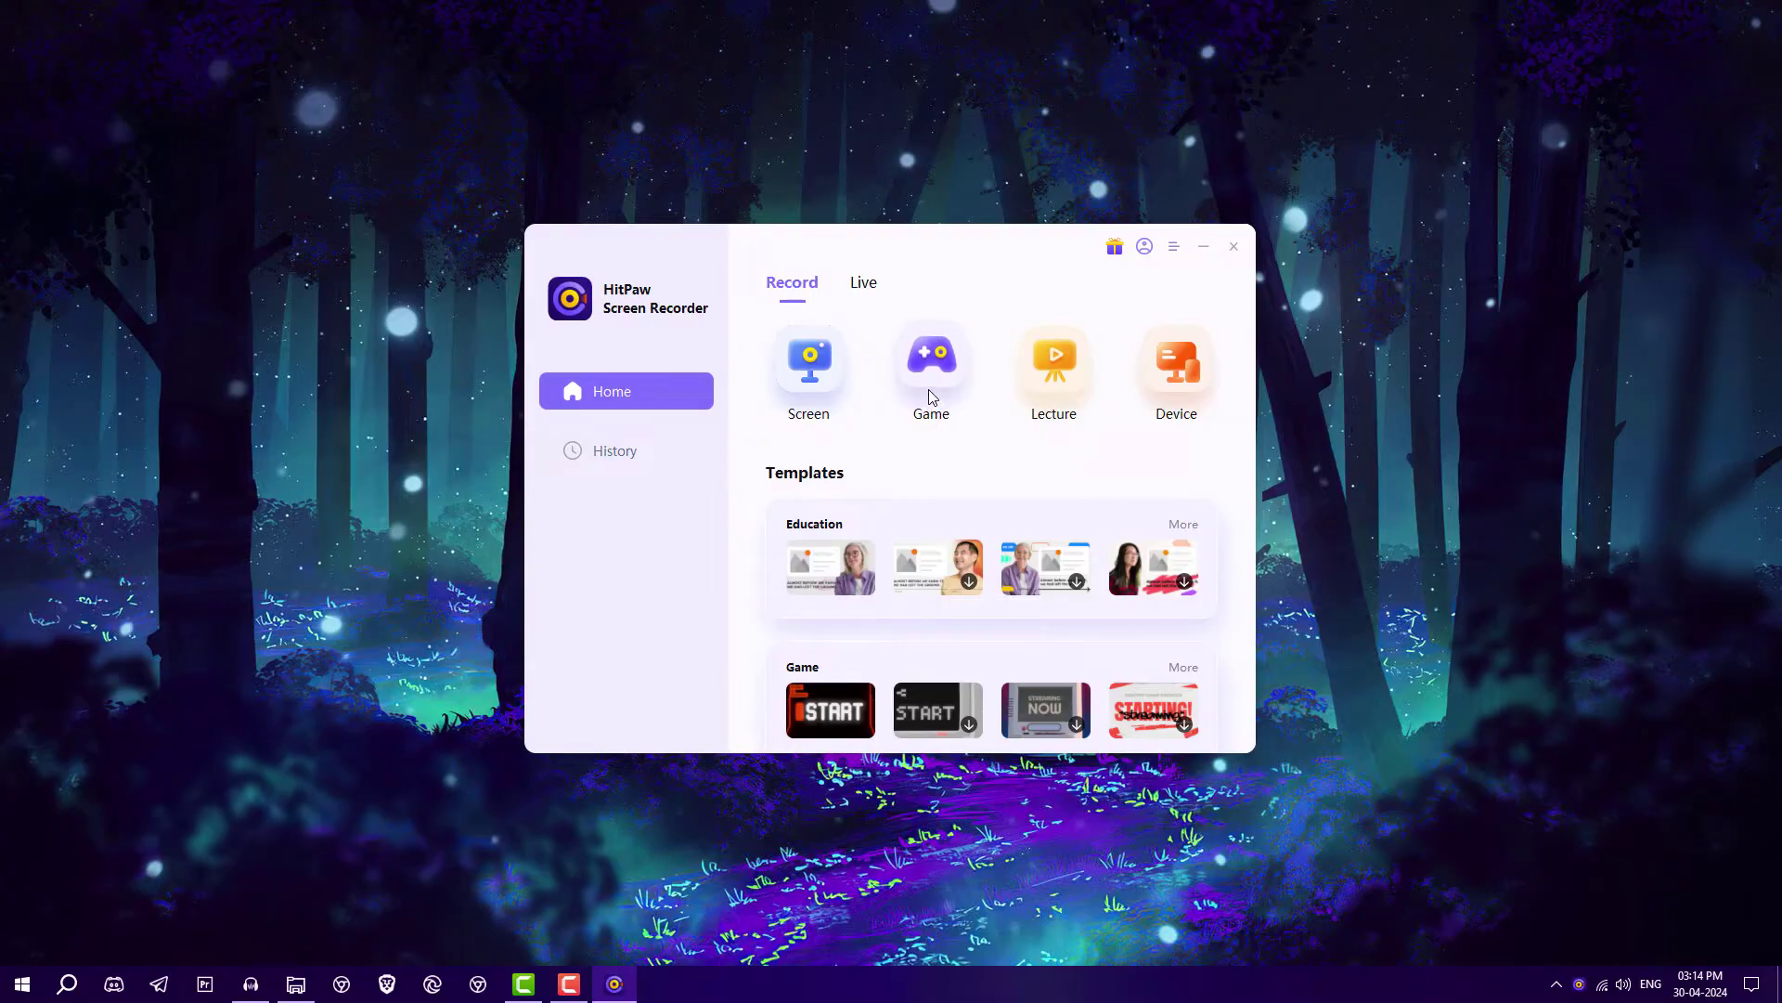
Step: Choose GoW.exe as the game target, record God of War gameplay, and scrub through the saved clip
key("super")
left_click(540, 687)
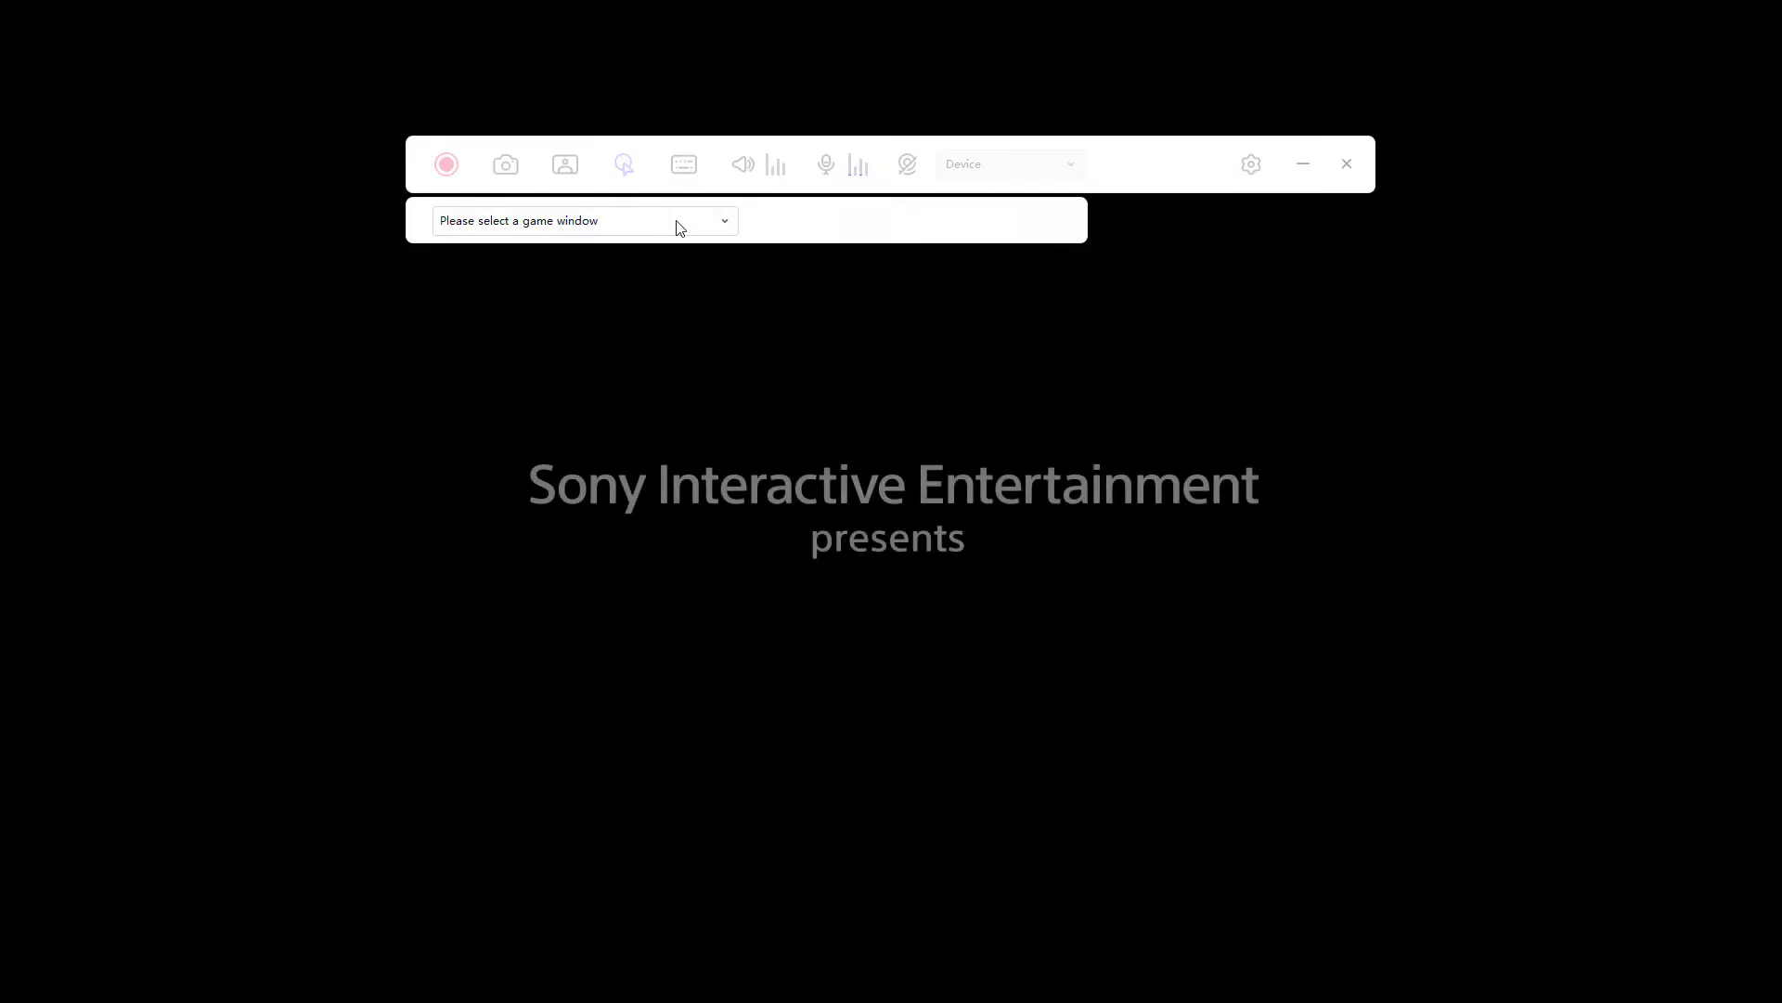
left_click(678, 226)
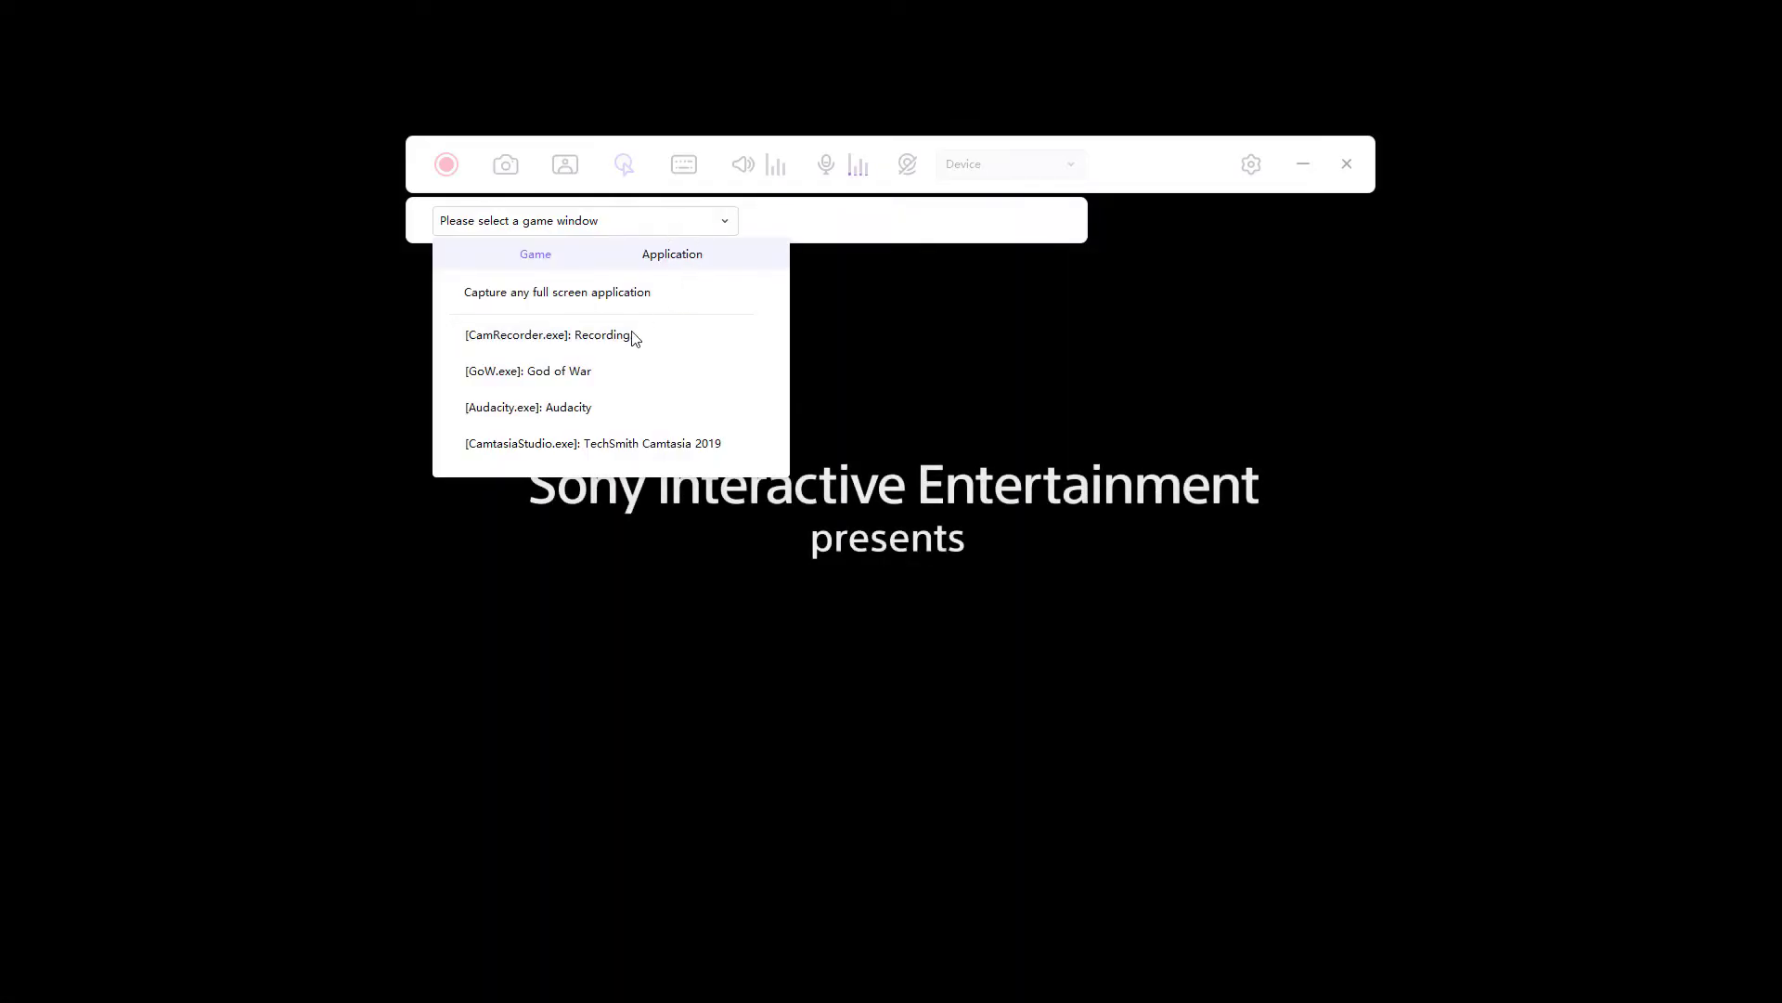
left_click(573, 371)
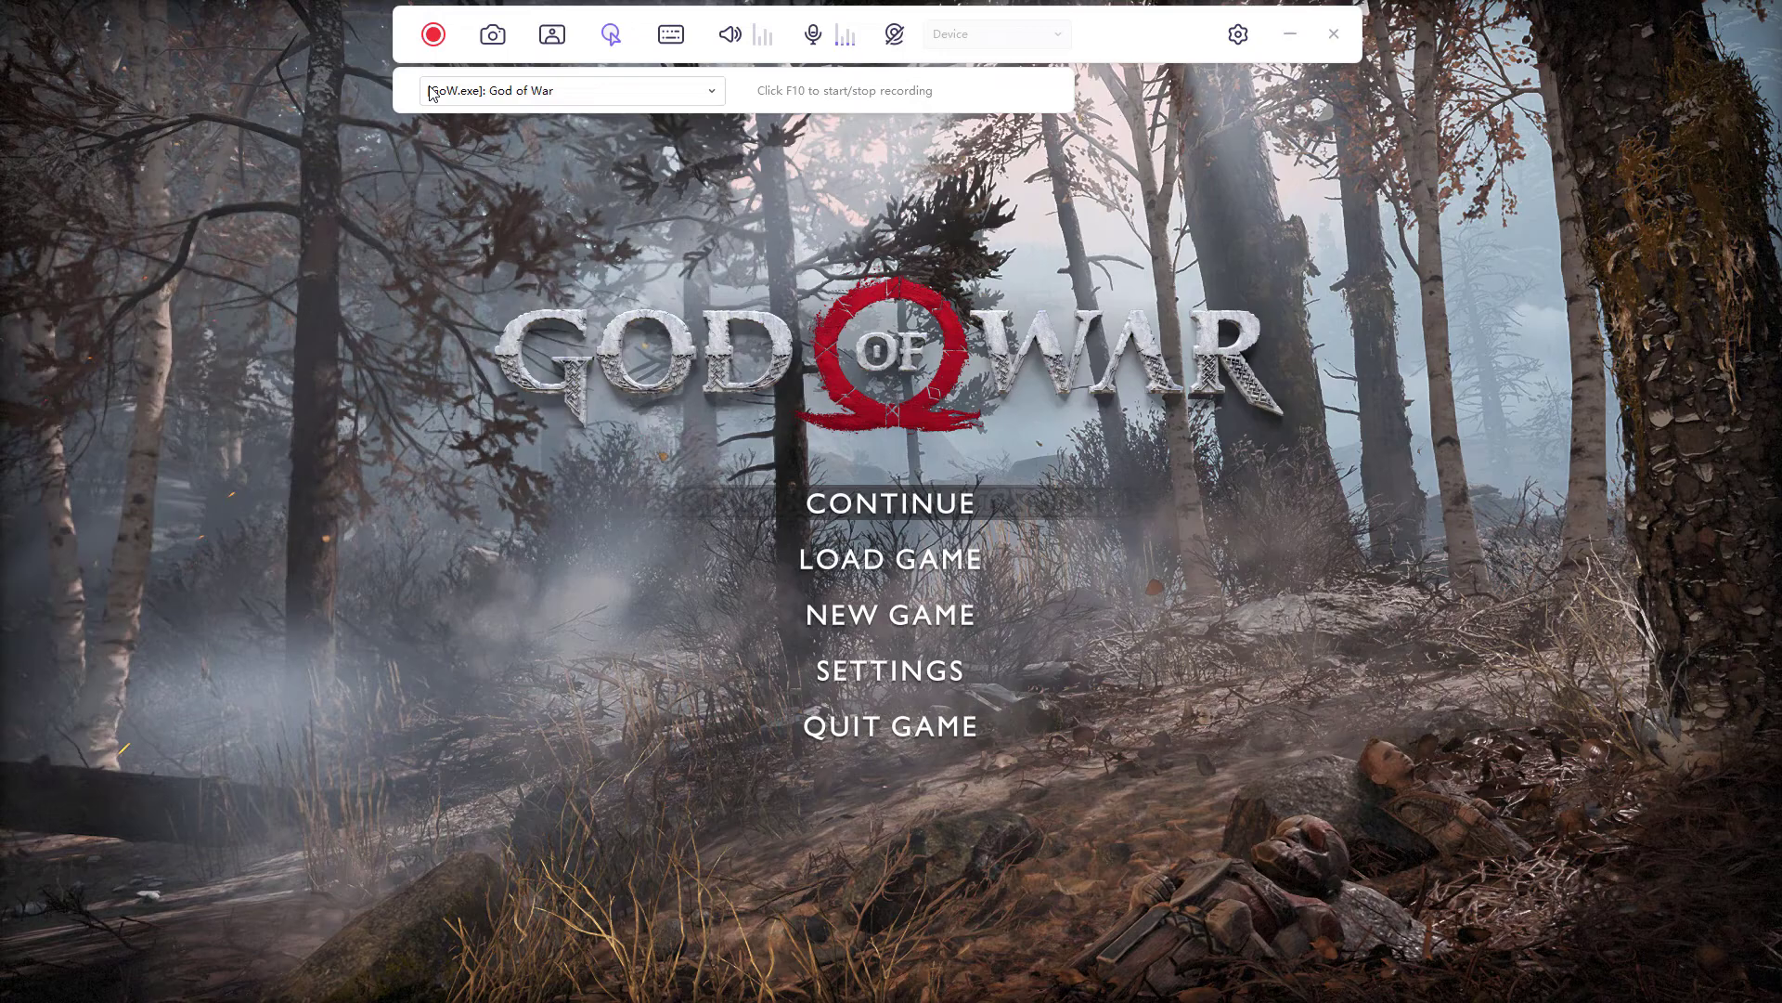
left_click(434, 35)
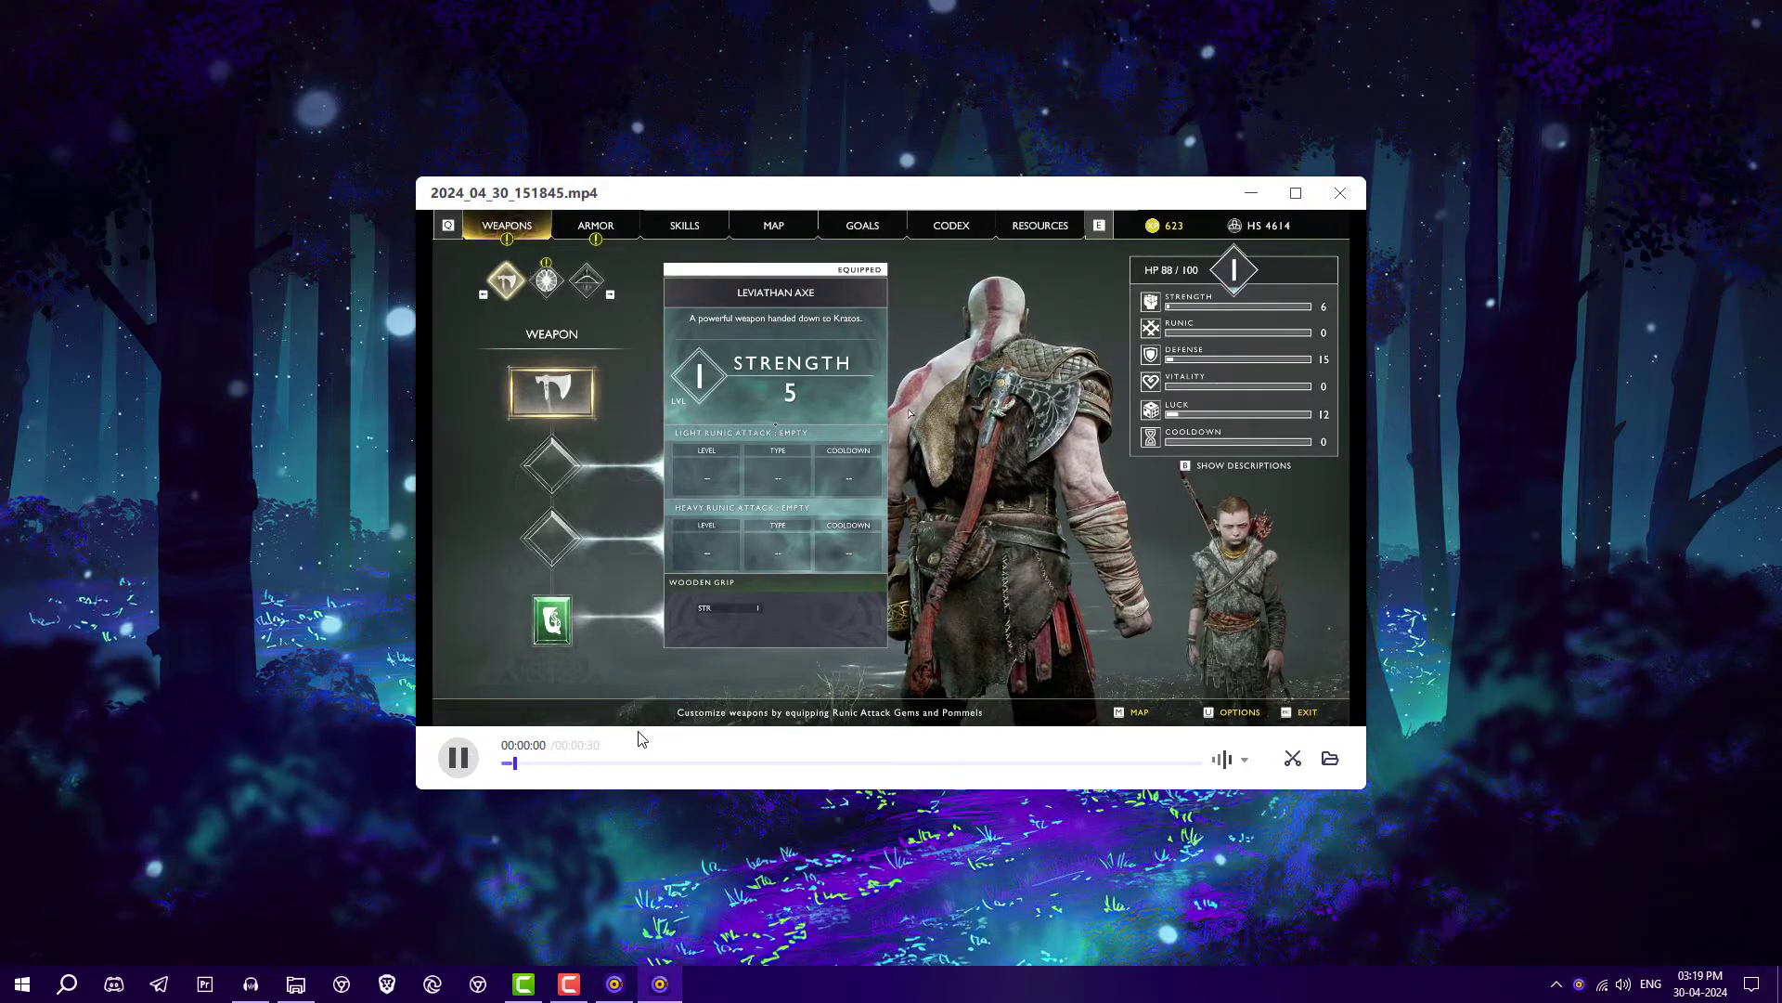
left_click_drag(599, 765, 1040, 763)
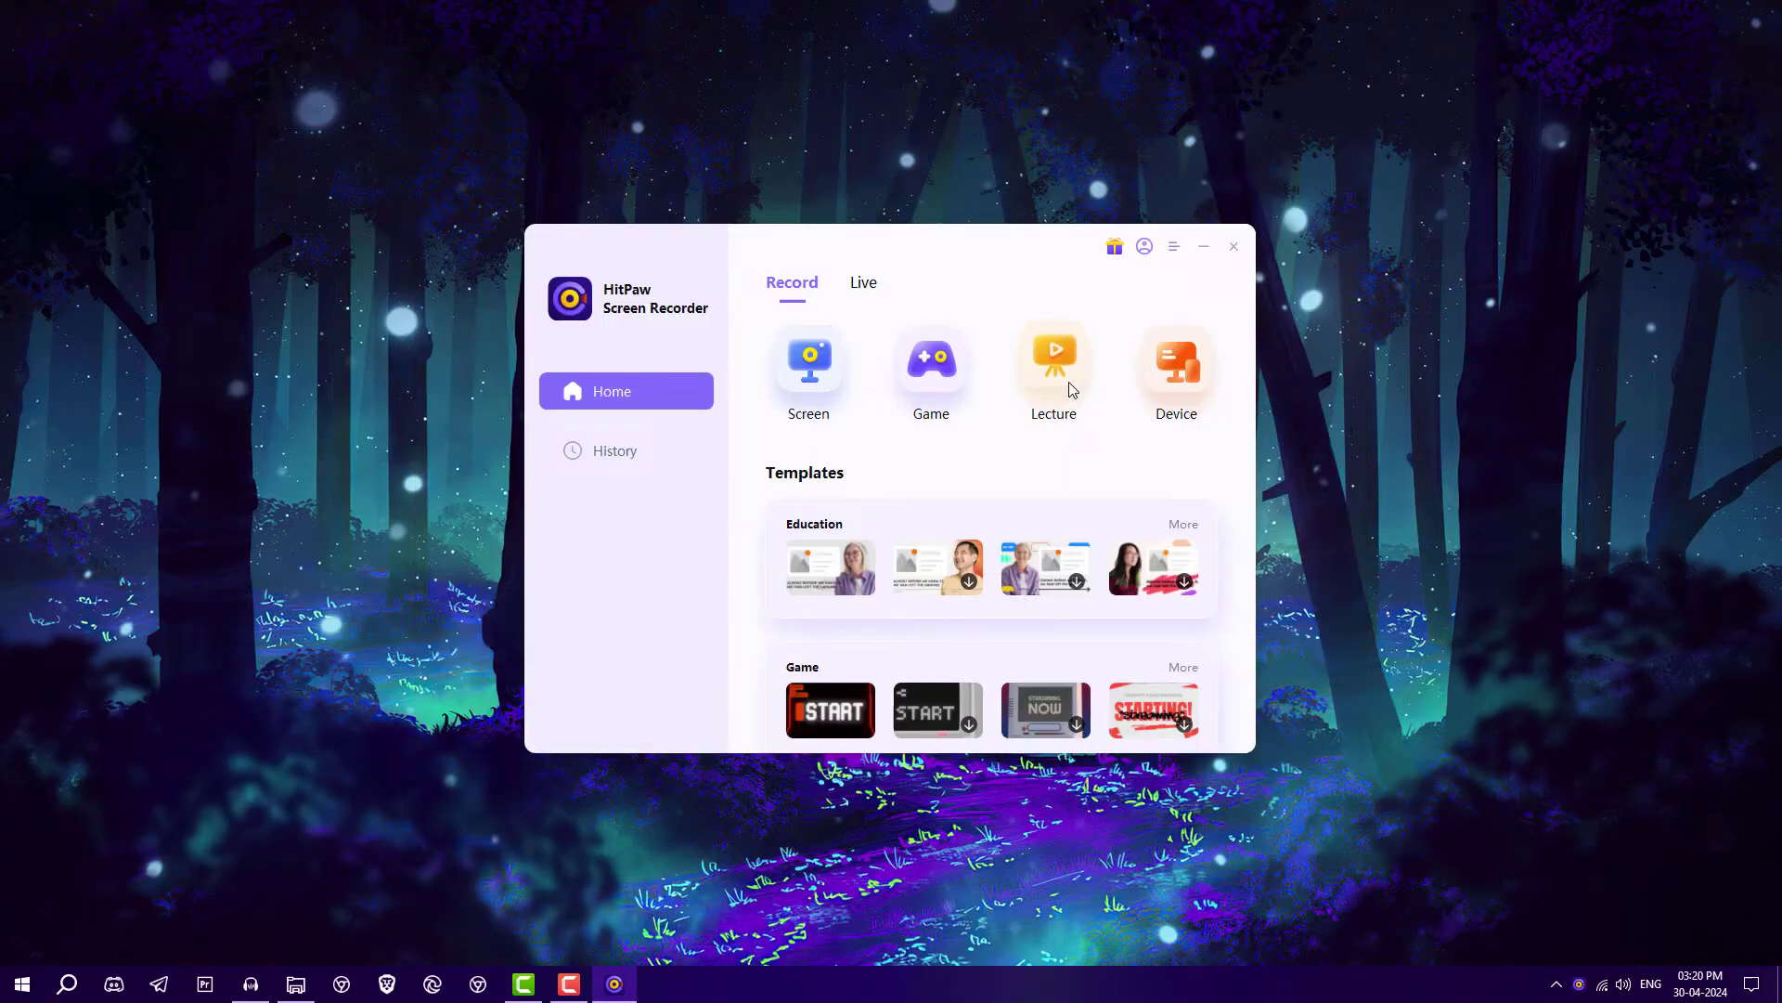
Step: Start a lecture recording using the first Education template
left_click(1069, 374)
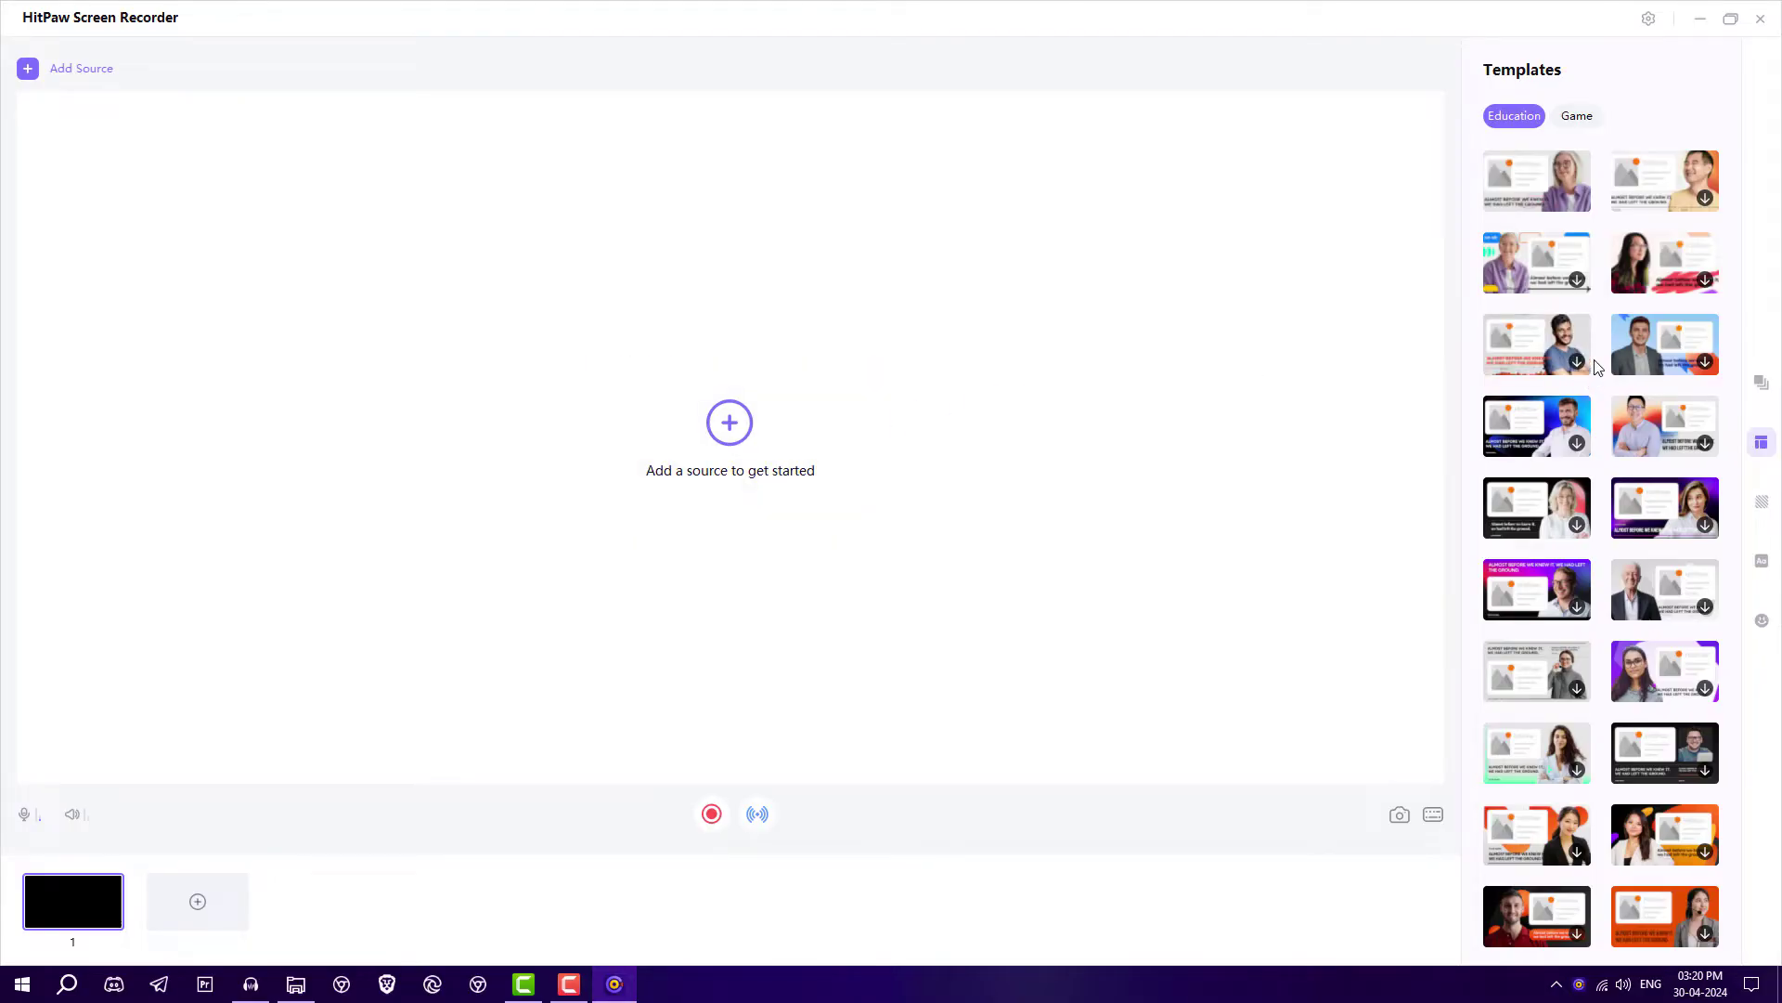
left_click(1552, 185)
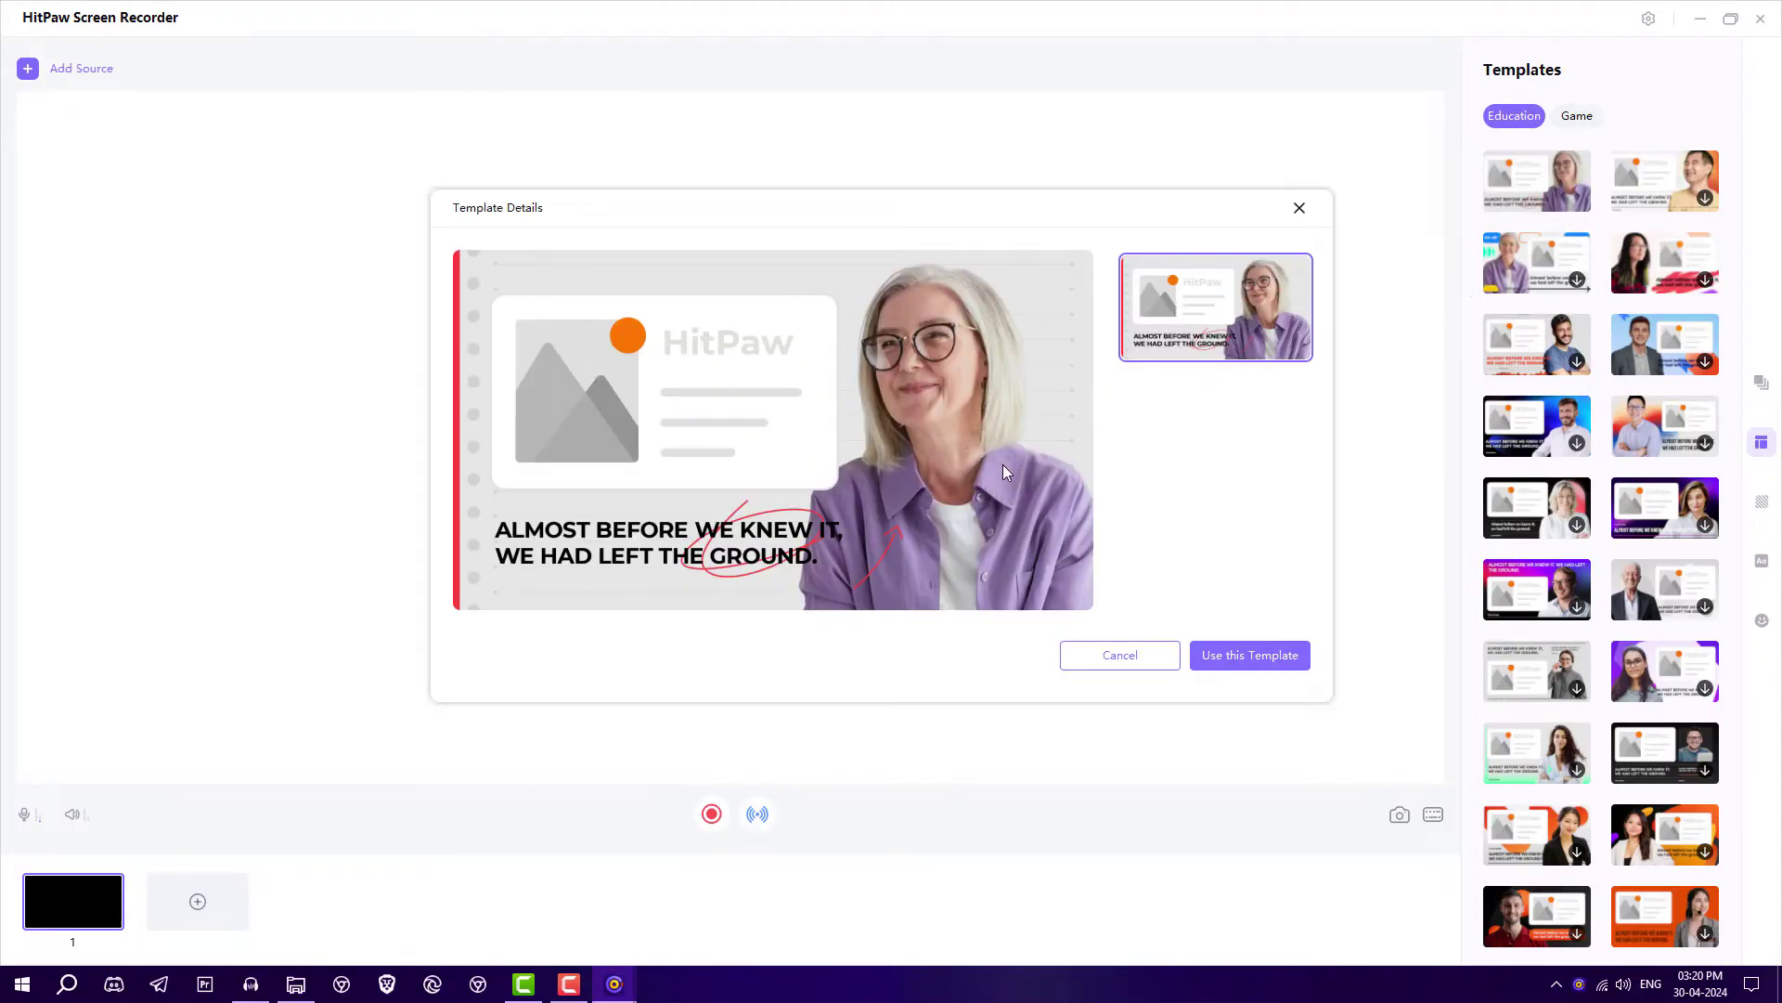
left_click(1251, 655)
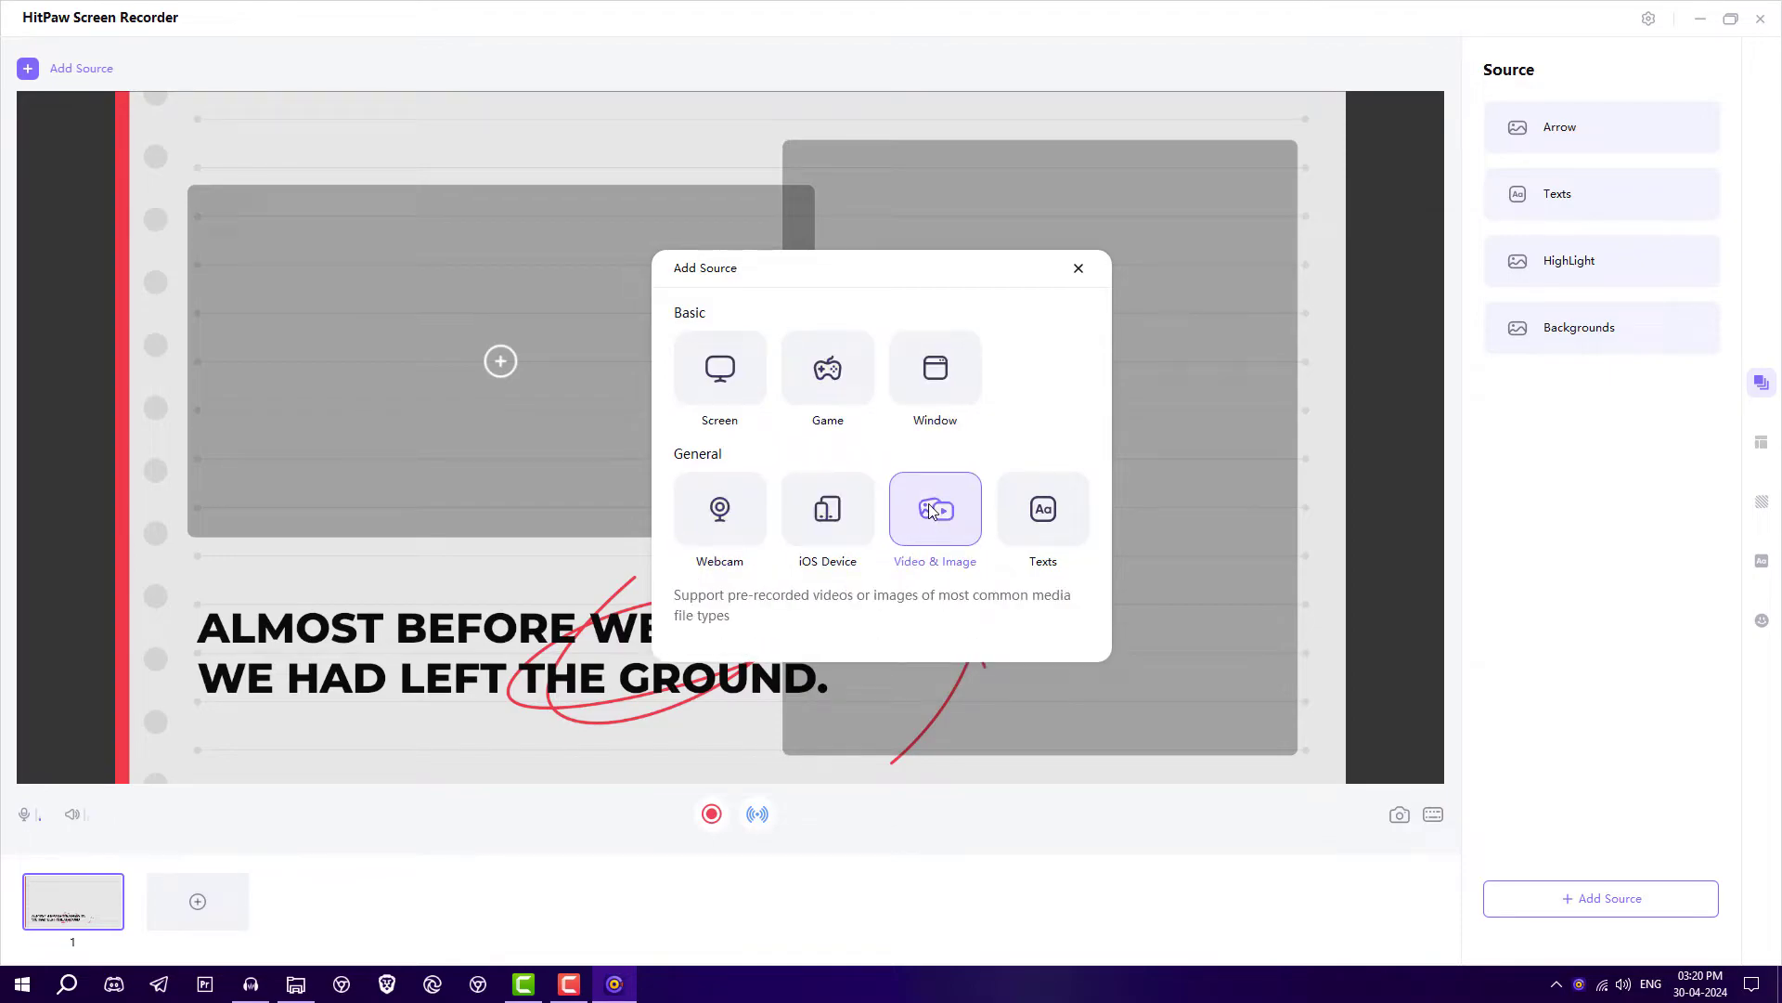
Step: Add a red text element to the lecture canvas, then bring up the Add Scene choices
left_click(1050, 527)
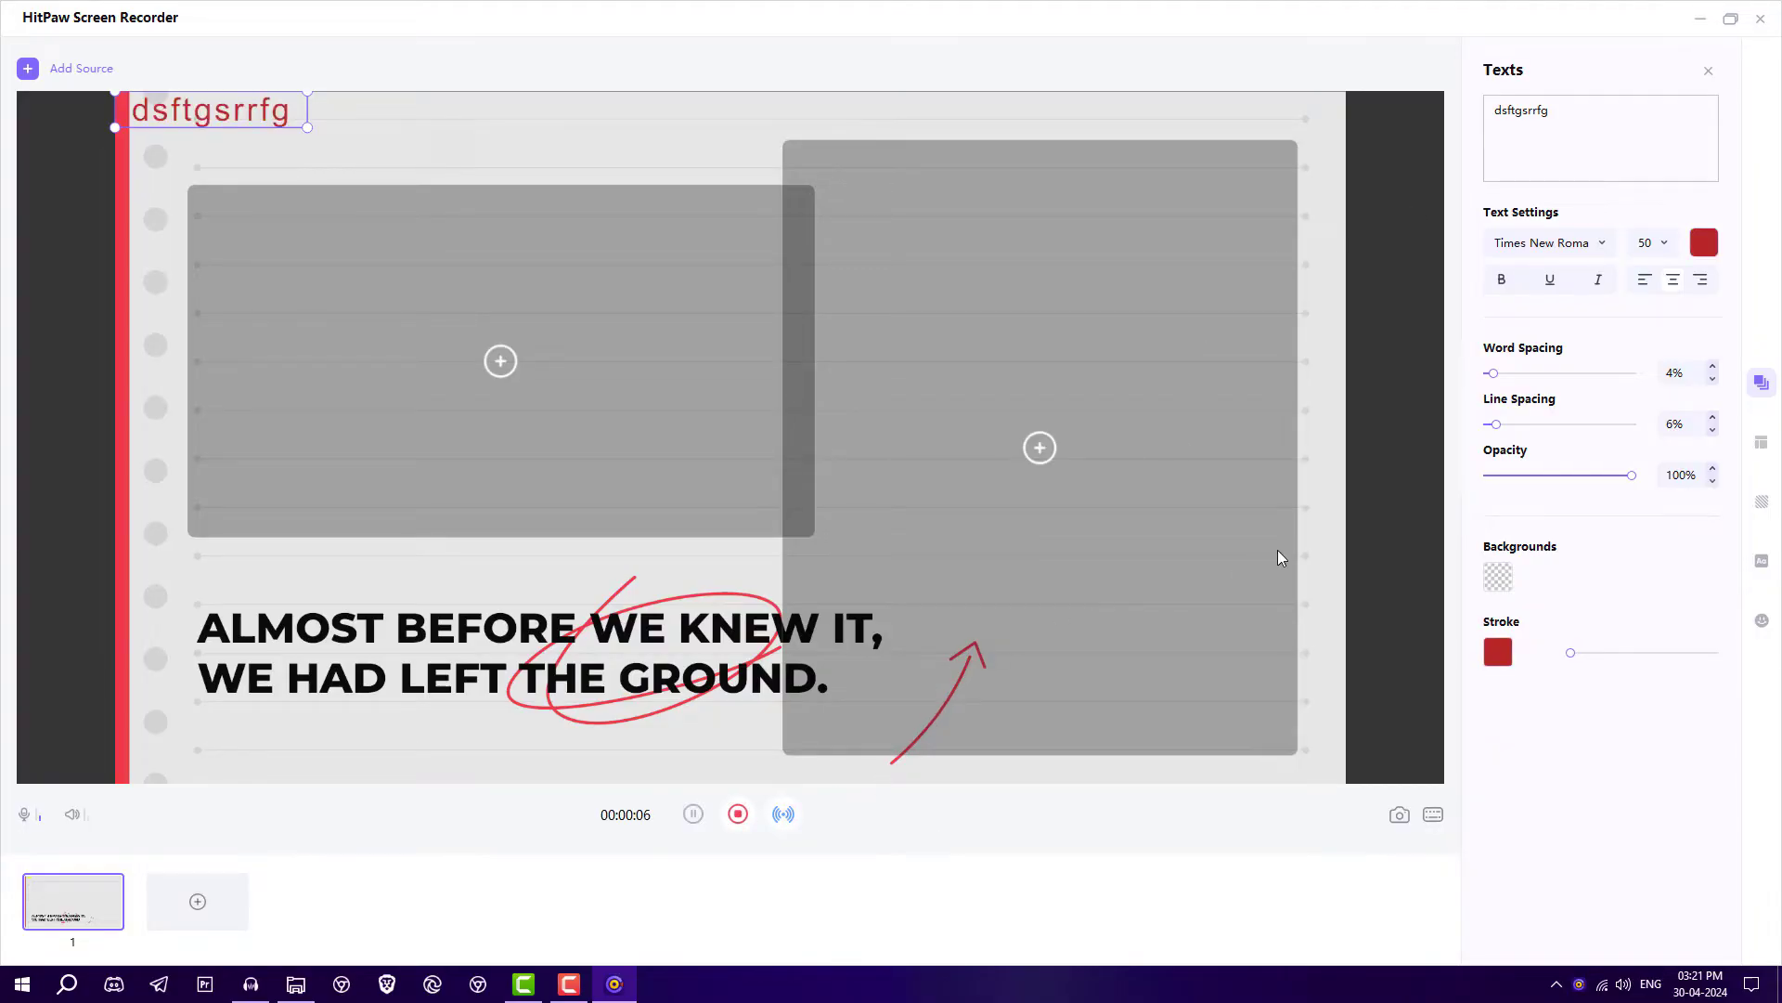
left_click(1709, 72)
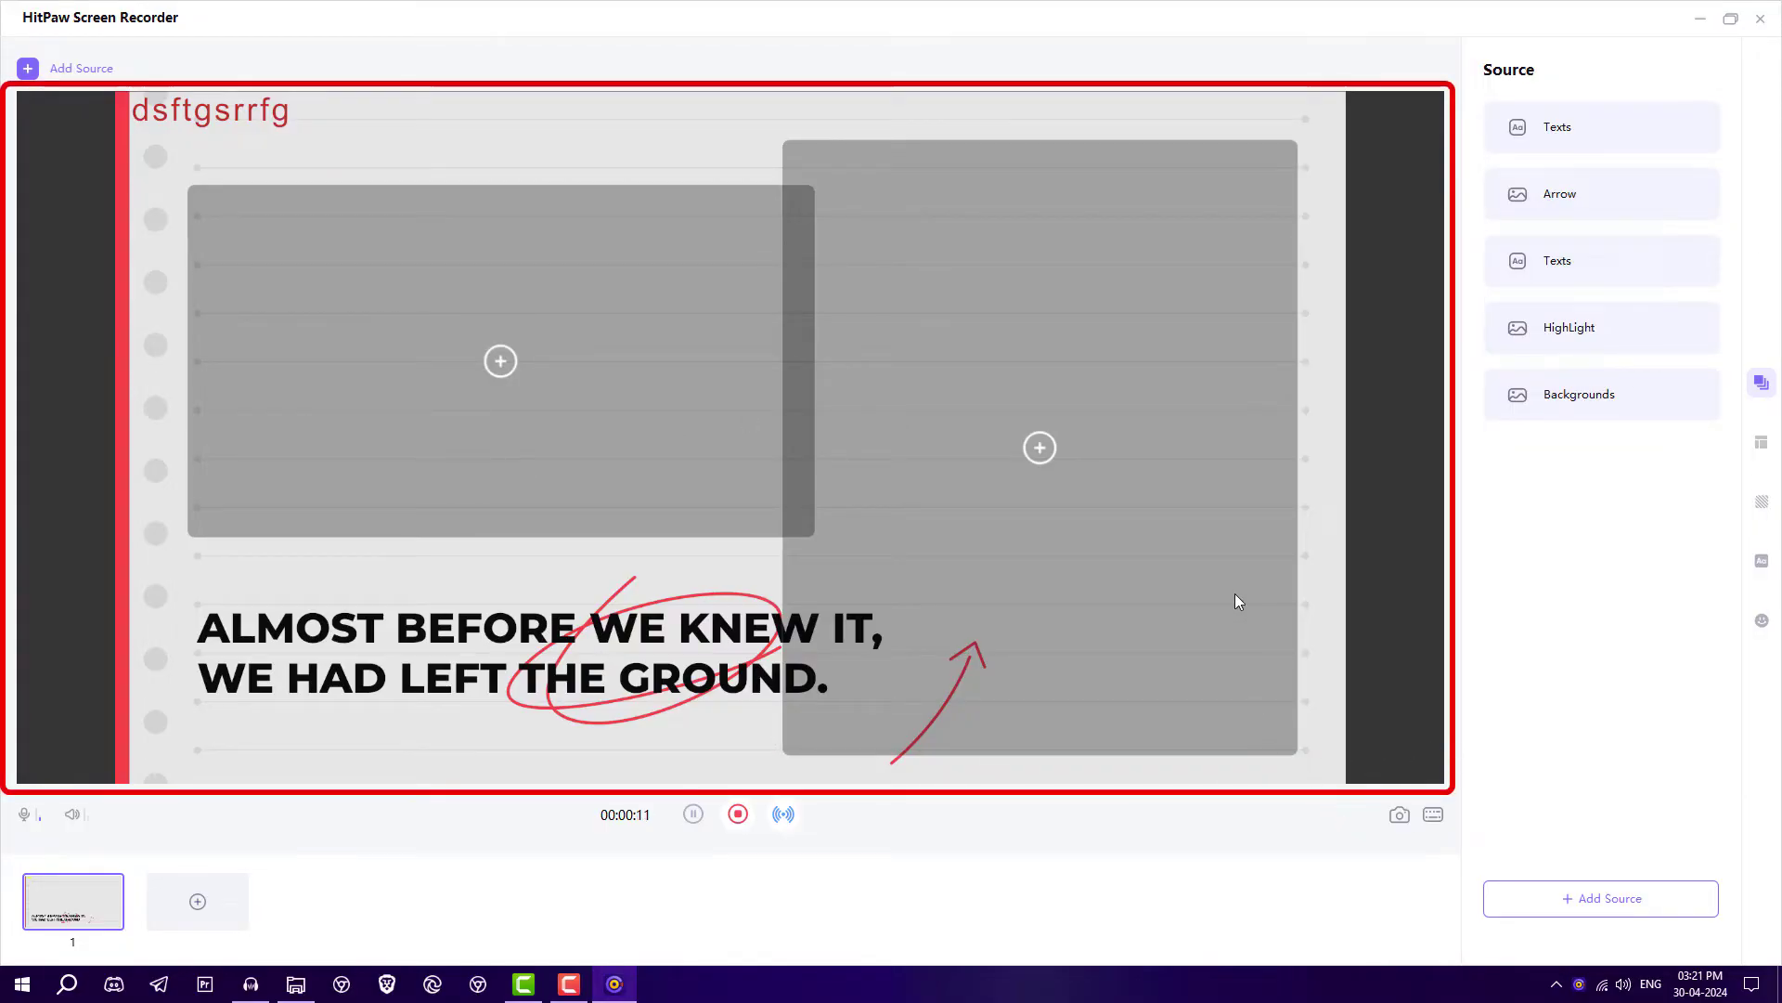
left_click(197, 904)
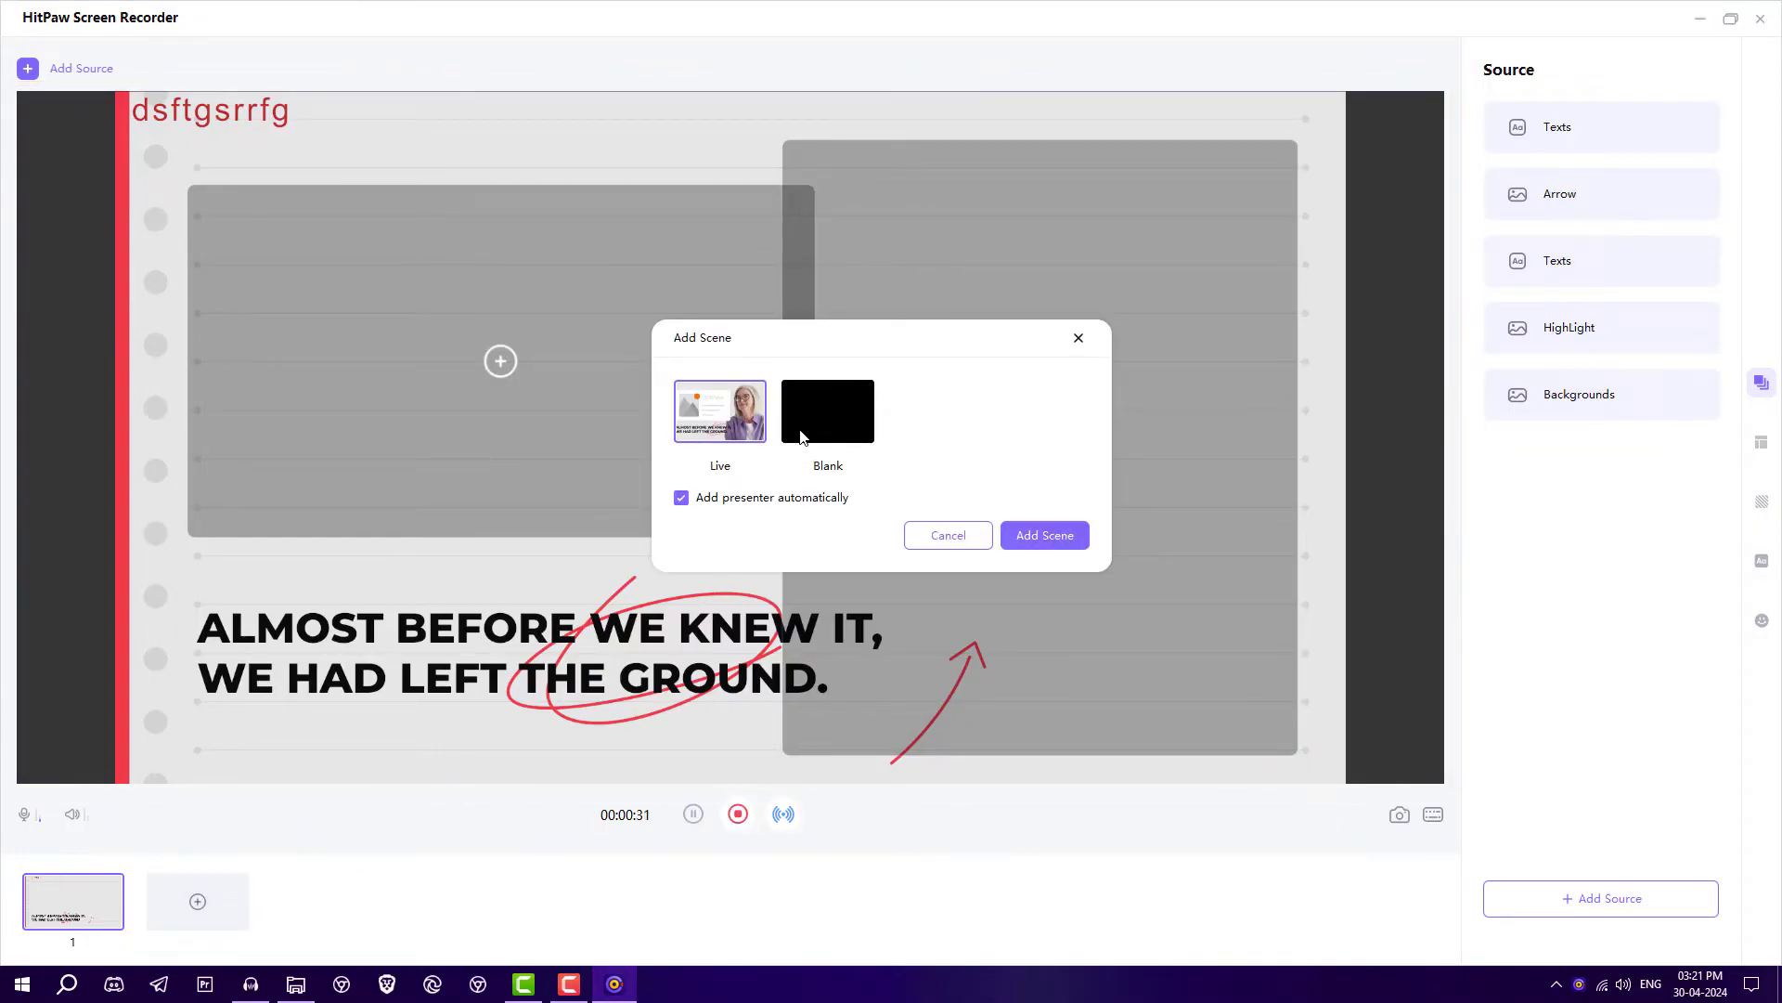
Step: Add a second Live scene, switch to it and show its source list
left_click(1032, 546)
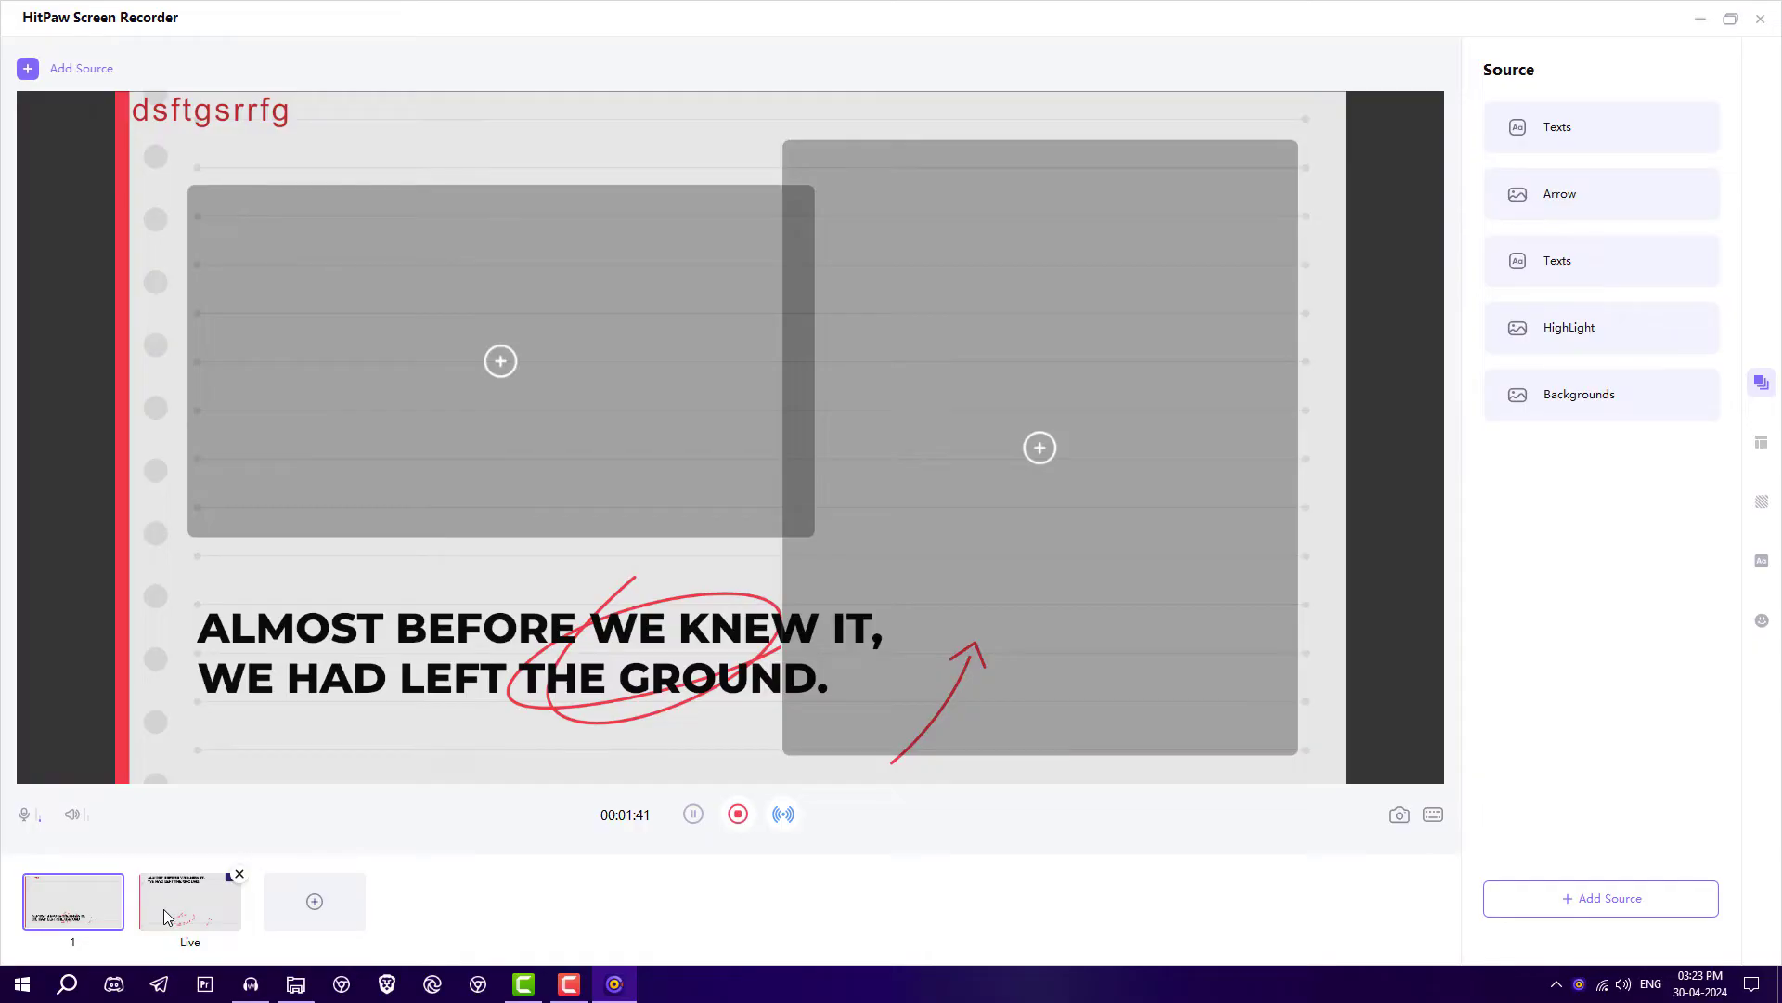
left_click(164, 916)
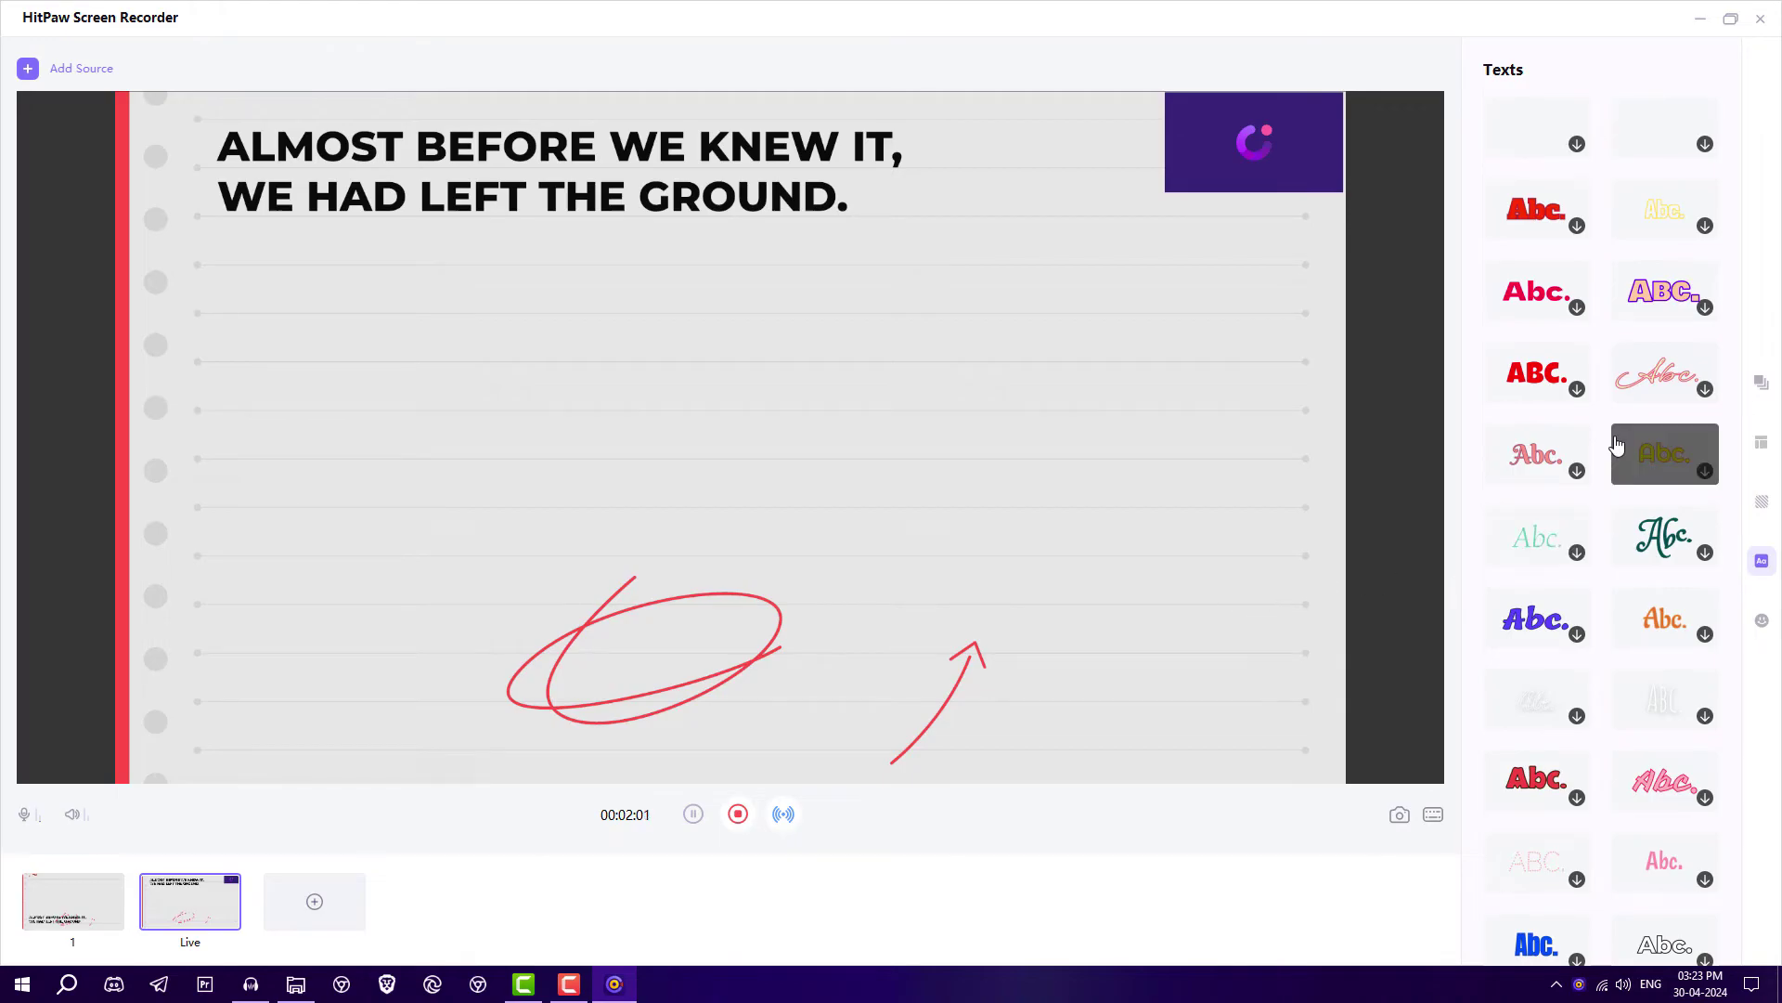
left_click(1761, 382)
Step: Browse the template, background, text and sticker panels, then stop recording to save 2024_04_30_152124.mp4
left_click(1760, 444)
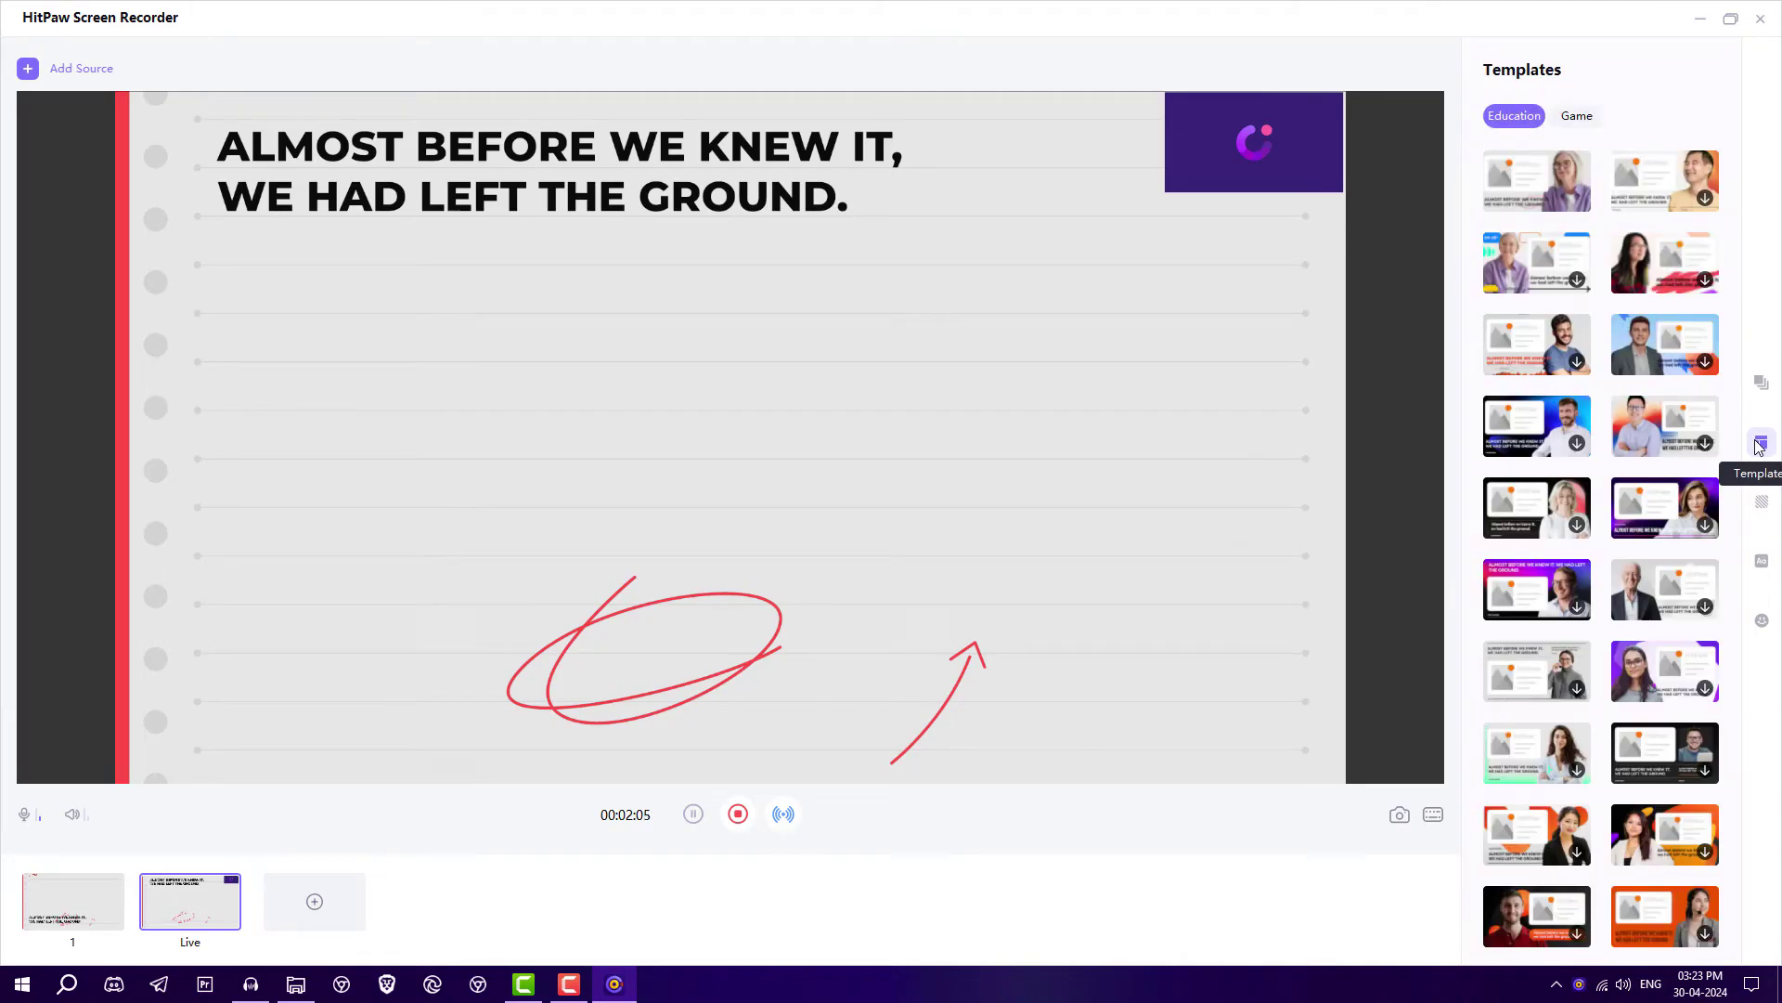
left_click(1761, 501)
left_click(1762, 562)
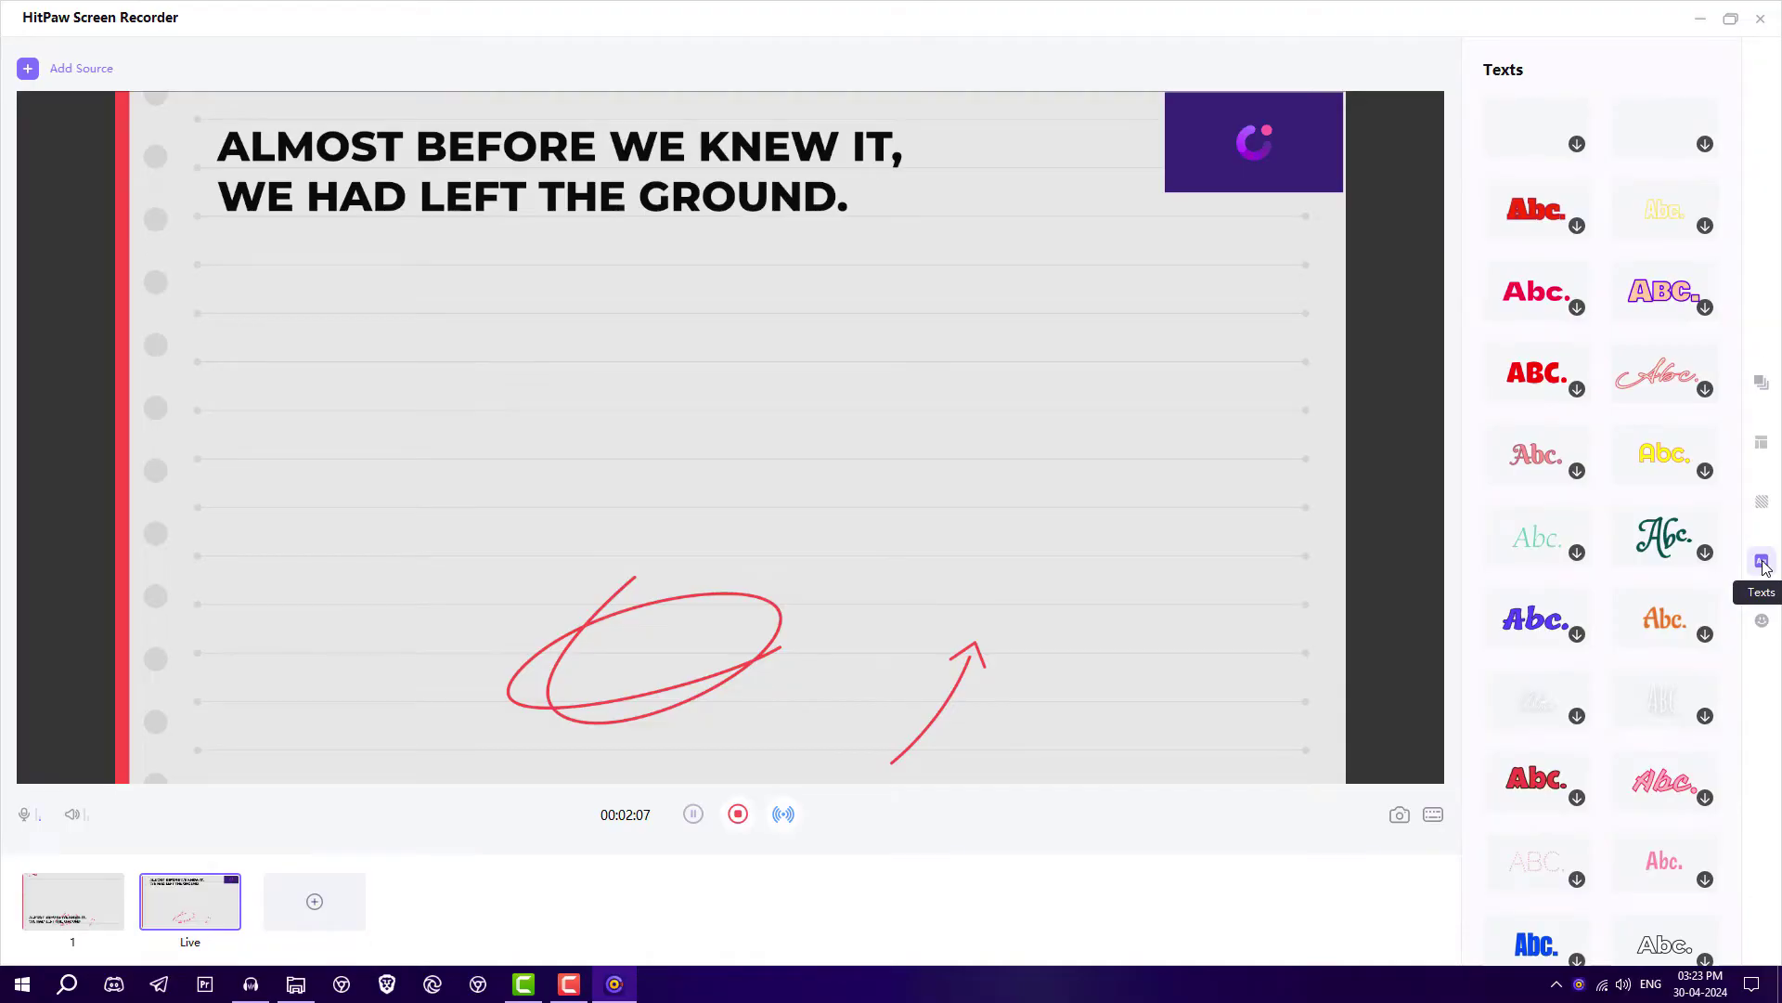
left_click(1762, 620)
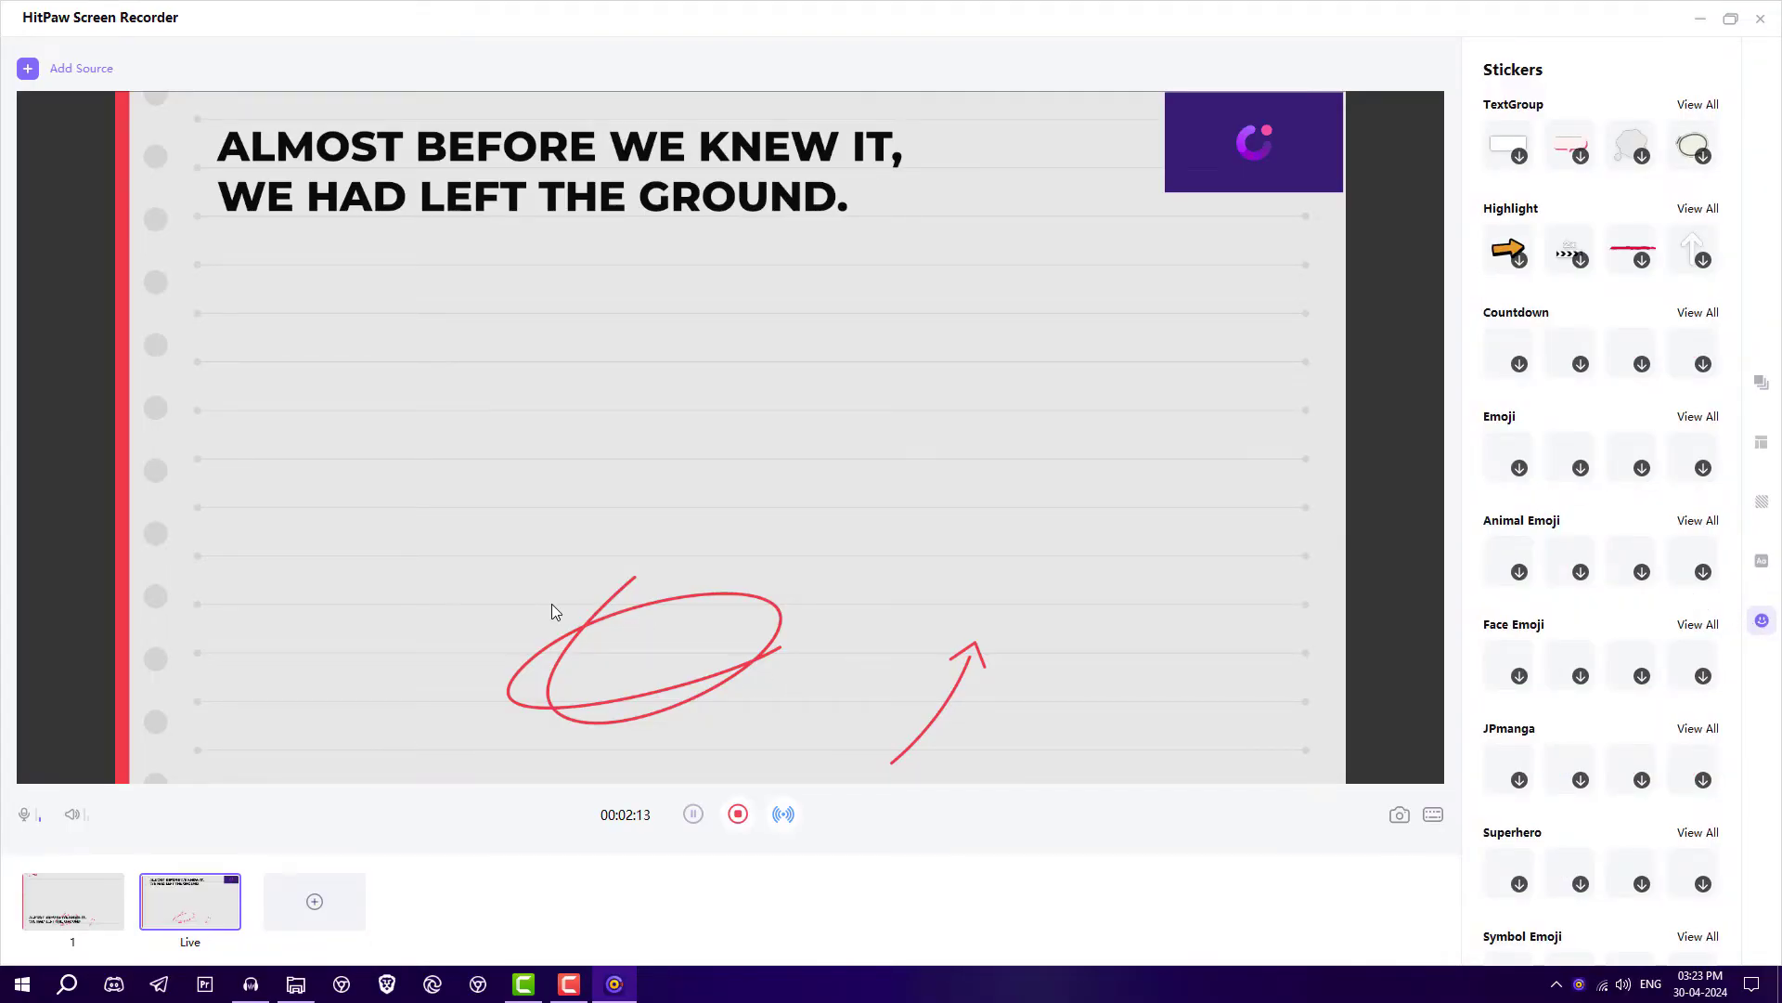
left_click(738, 813)
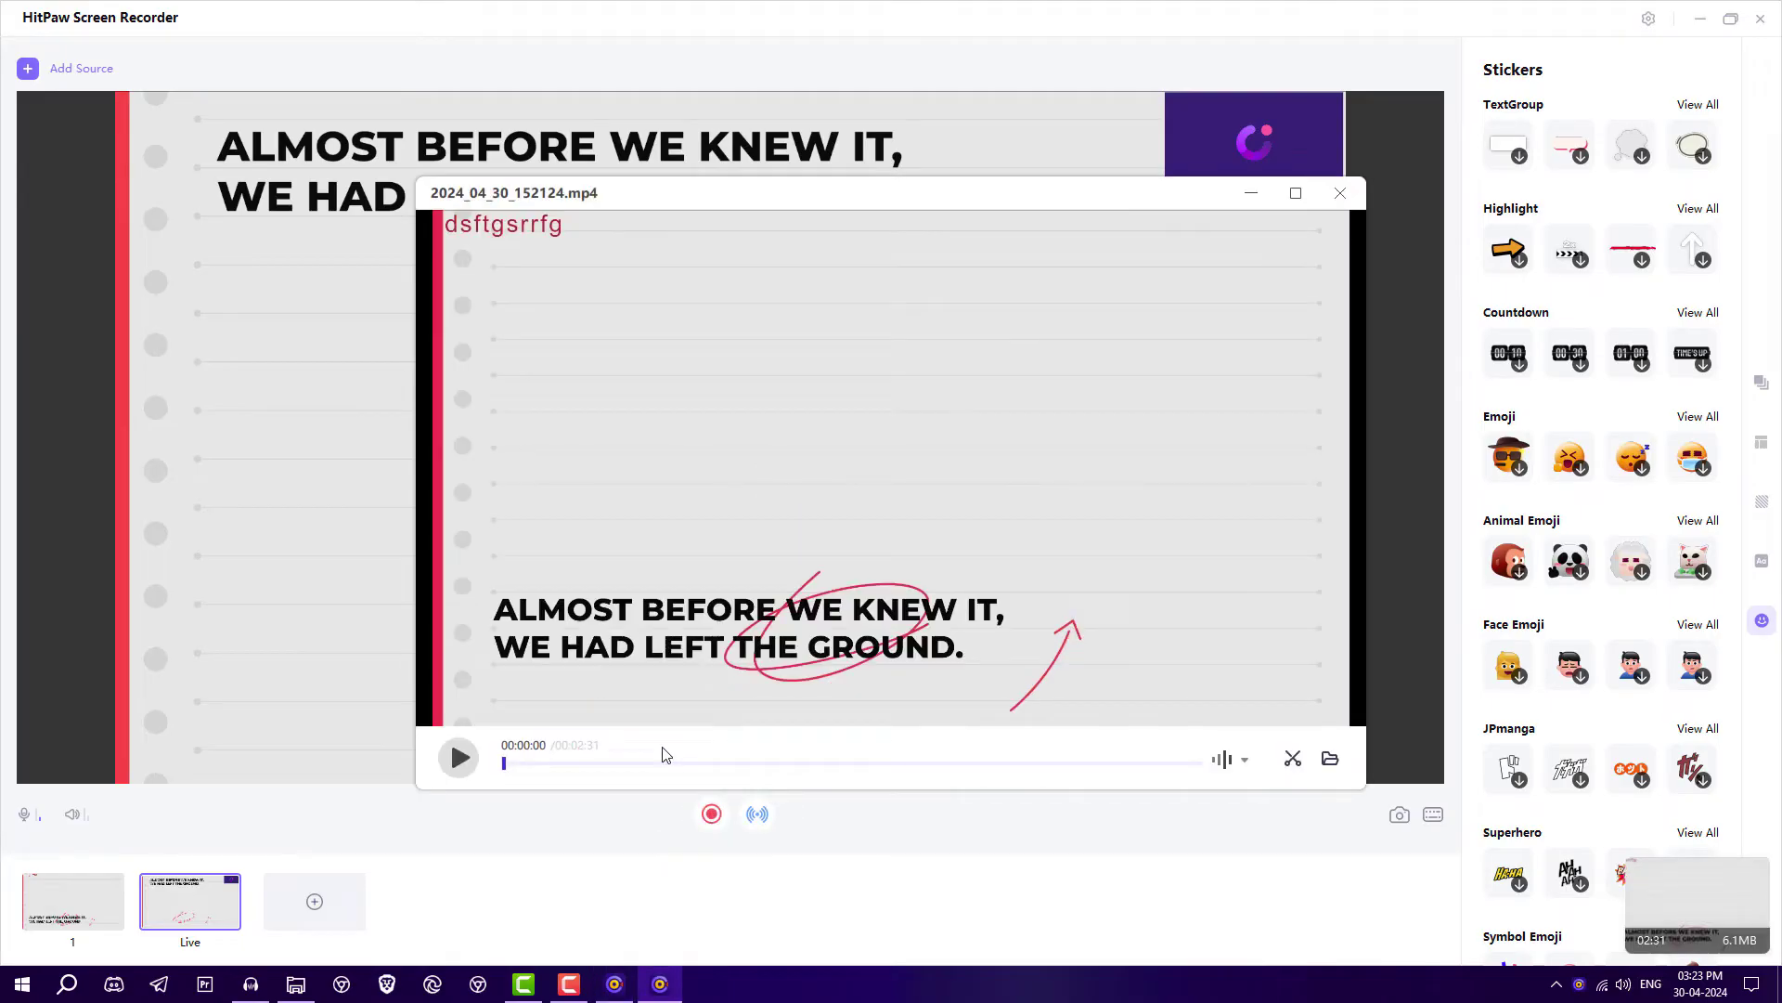
Step: Play the saved lecture clip and scrub its seek bar forward
left_click_drag(517, 768, 1197, 776)
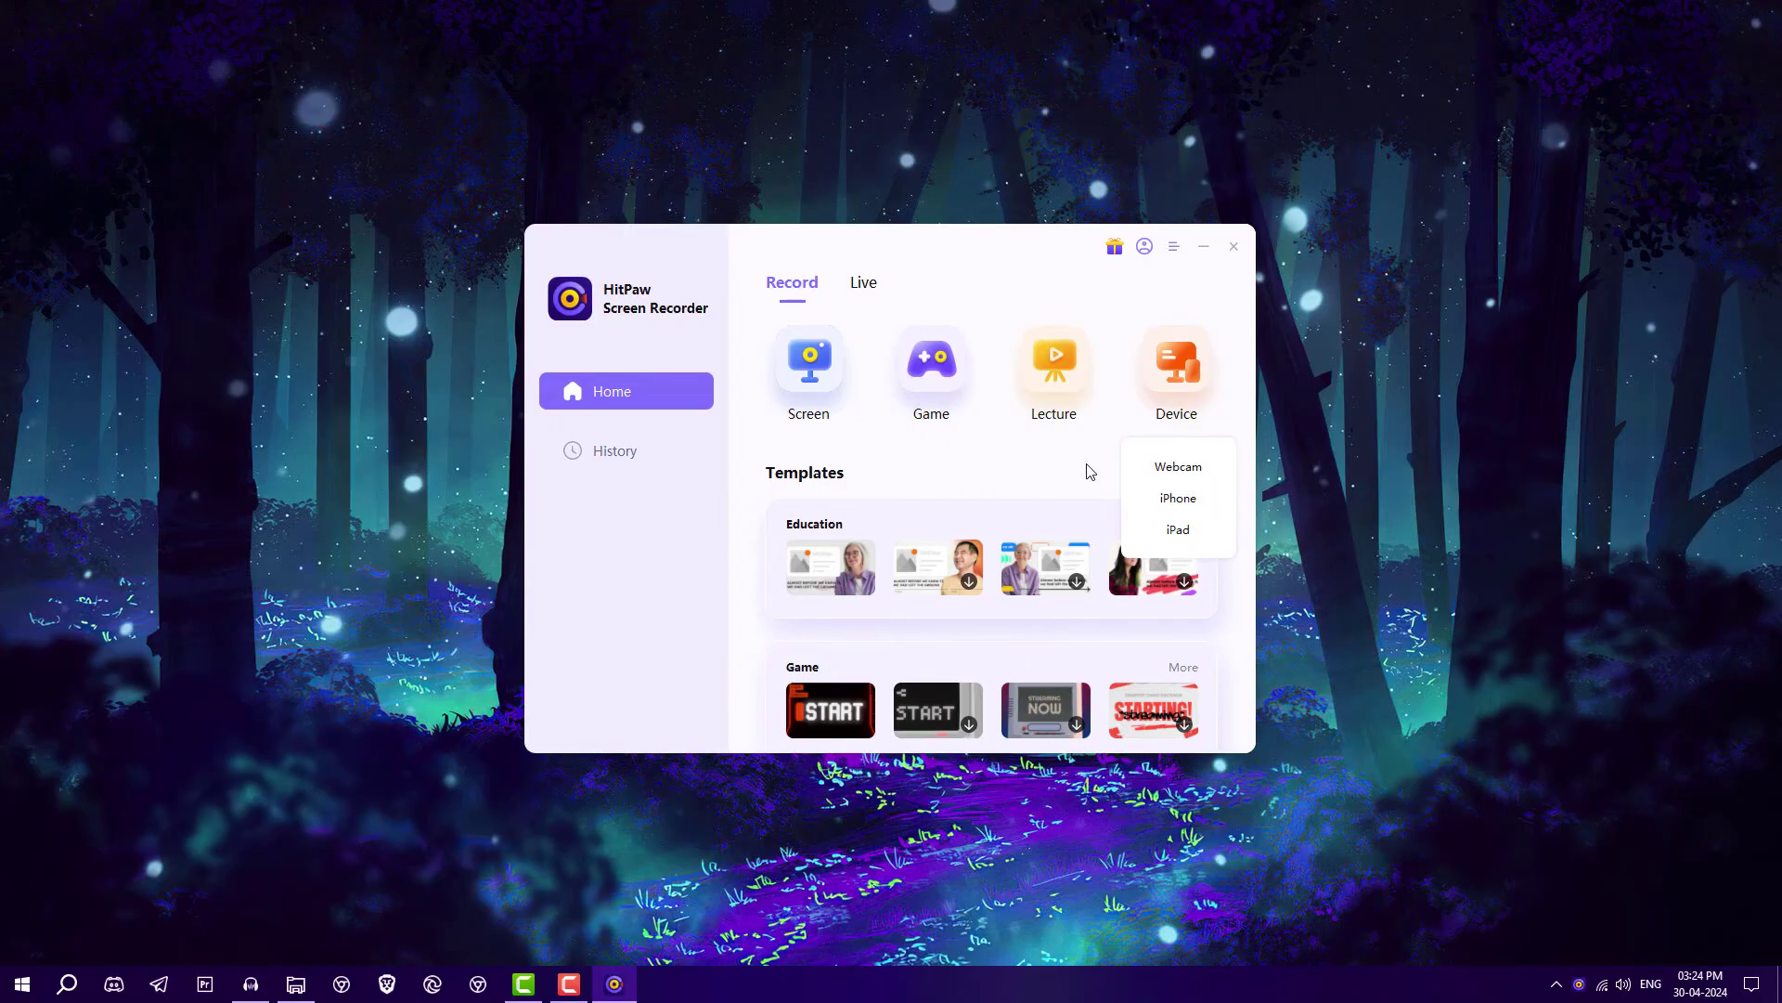
Step: Open the Livestreaming studio from the Live tab and add a full-screen Screen source
left_click(863, 282)
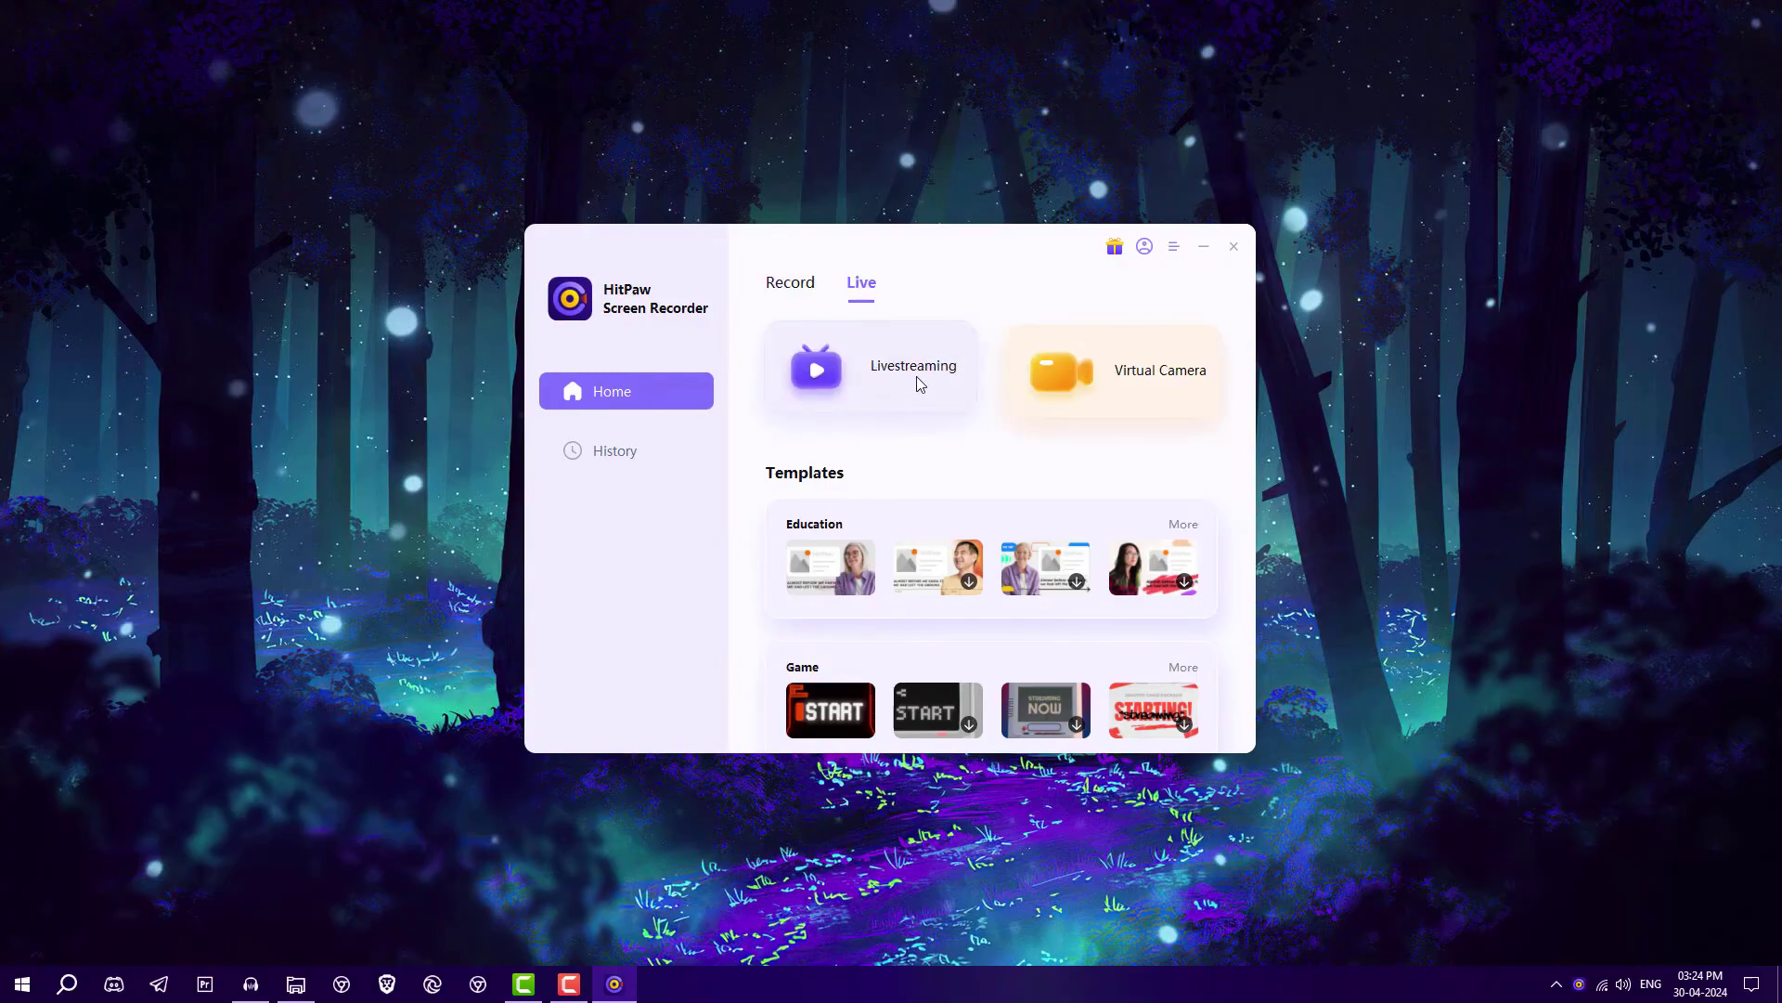
left_click(916, 376)
left_click(730, 433)
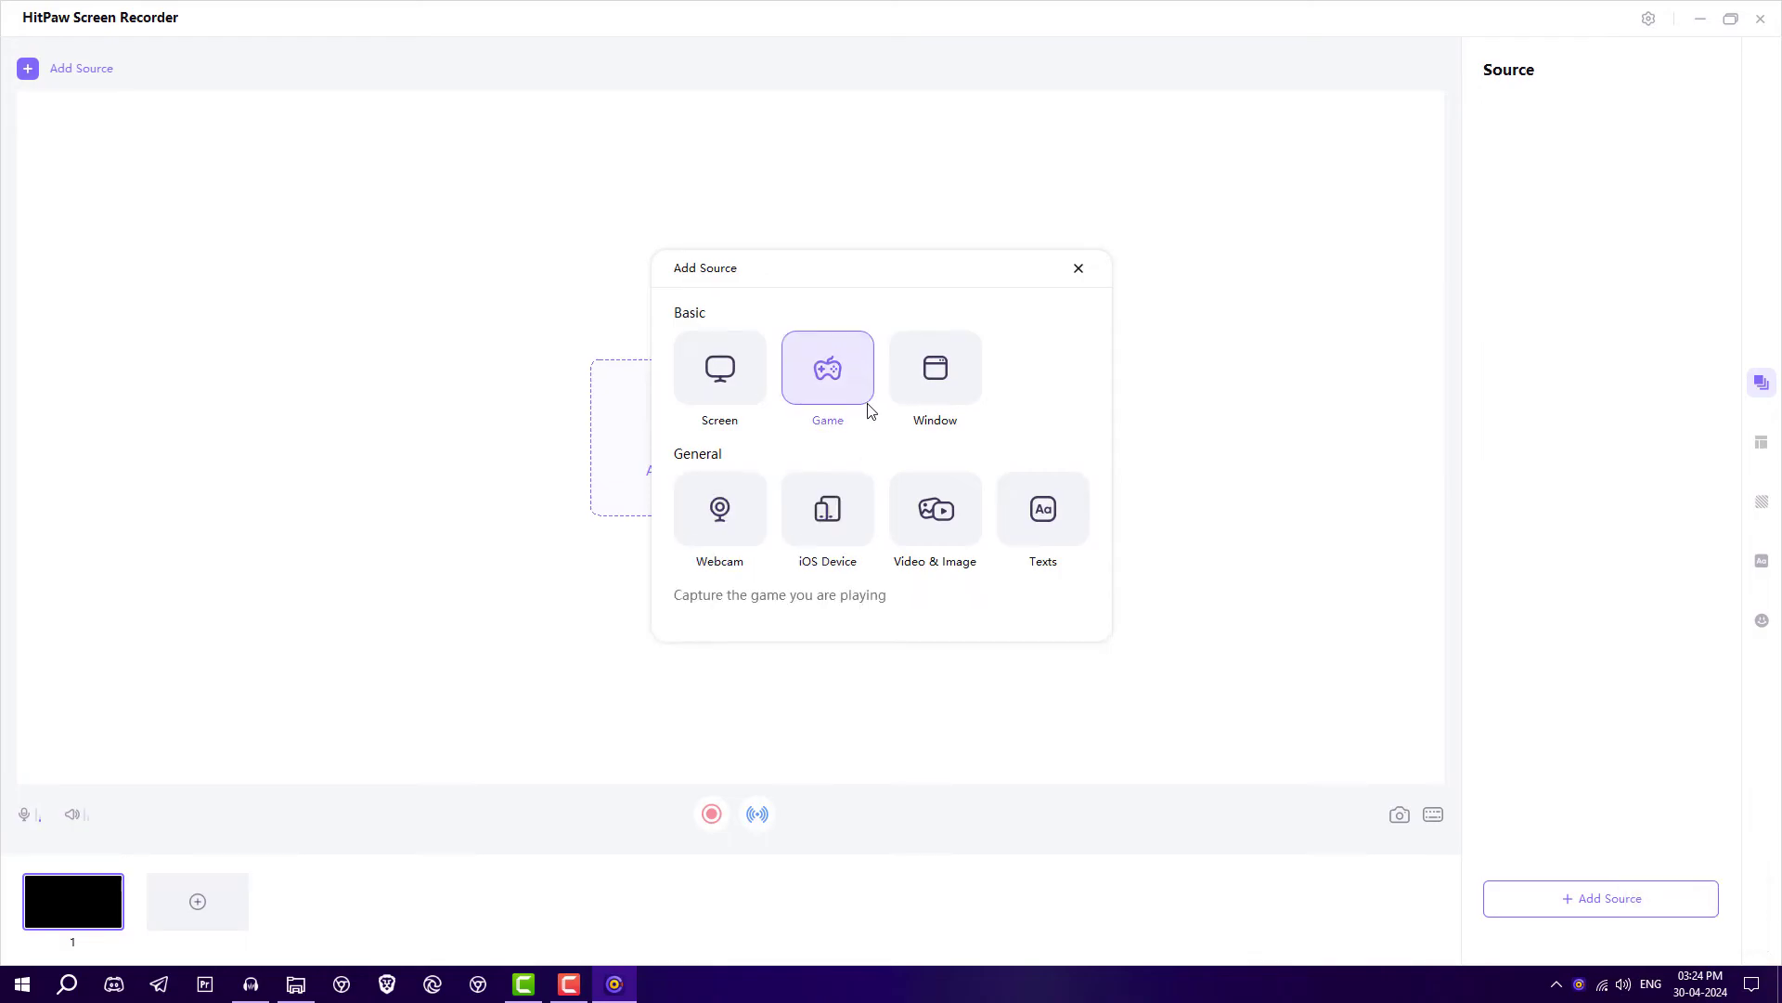
left_click(740, 388)
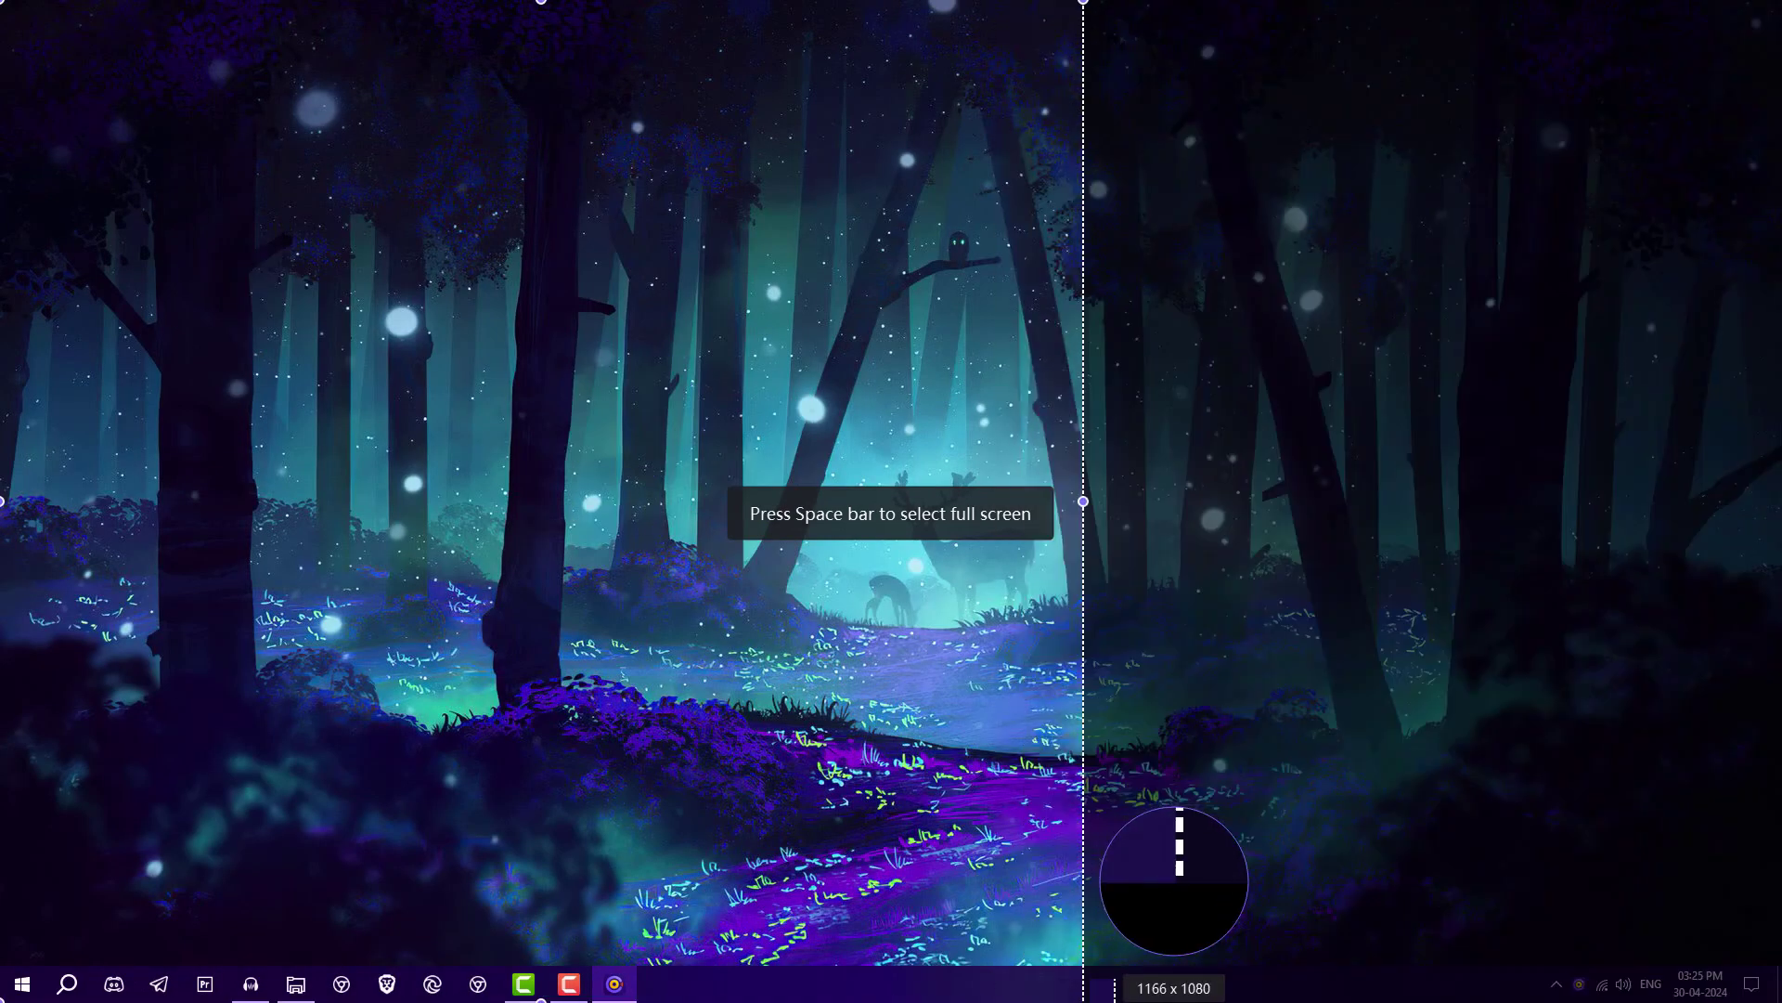
key("space")
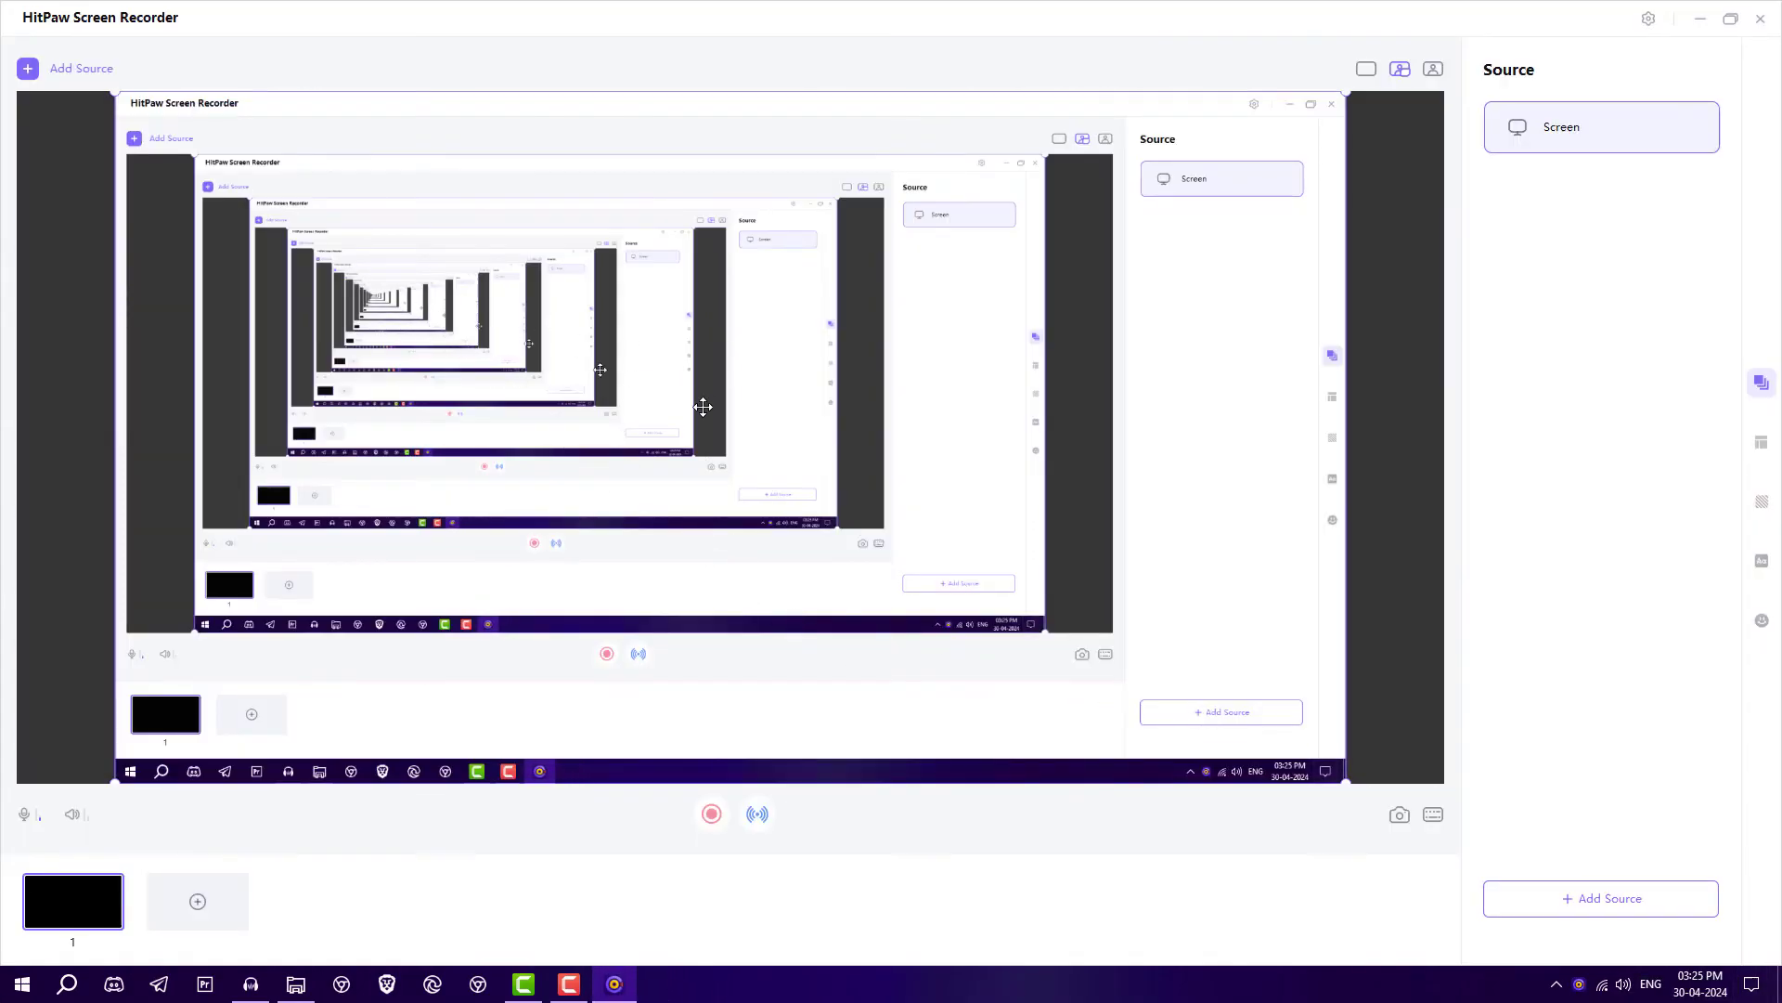
Step: Open the live stream and video call options and view the YouTube Live connection guide
left_click(761, 822)
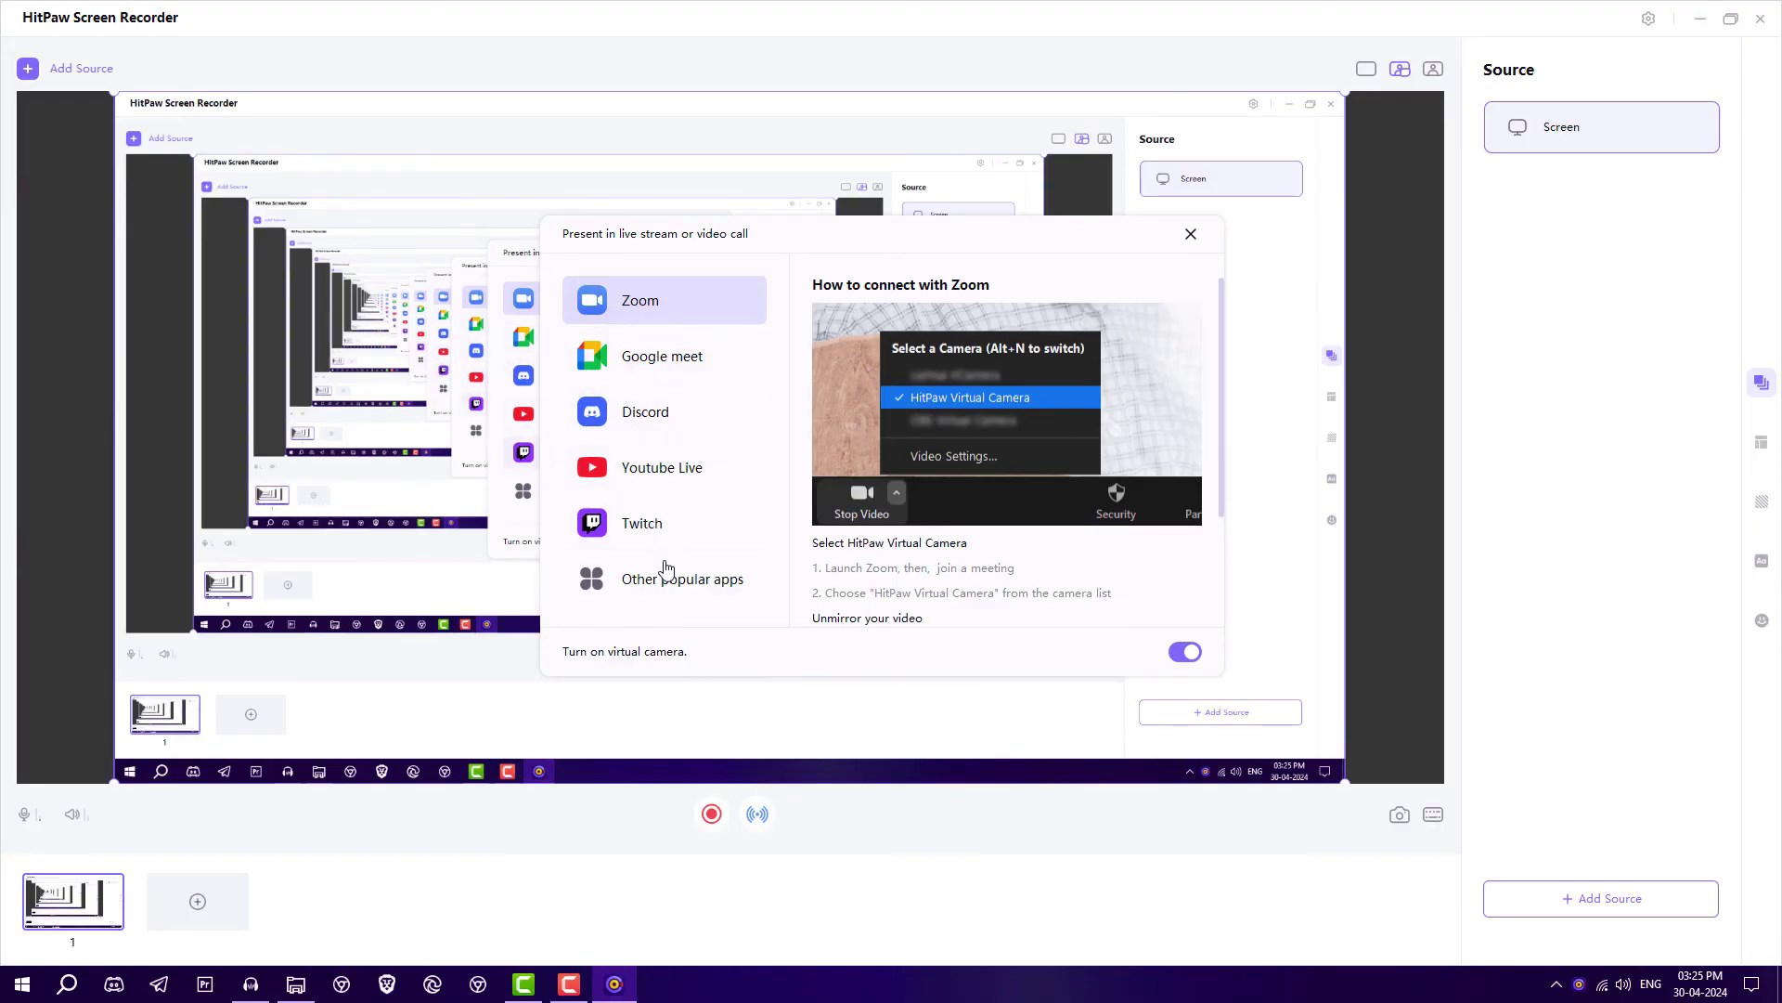
left_click(698, 475)
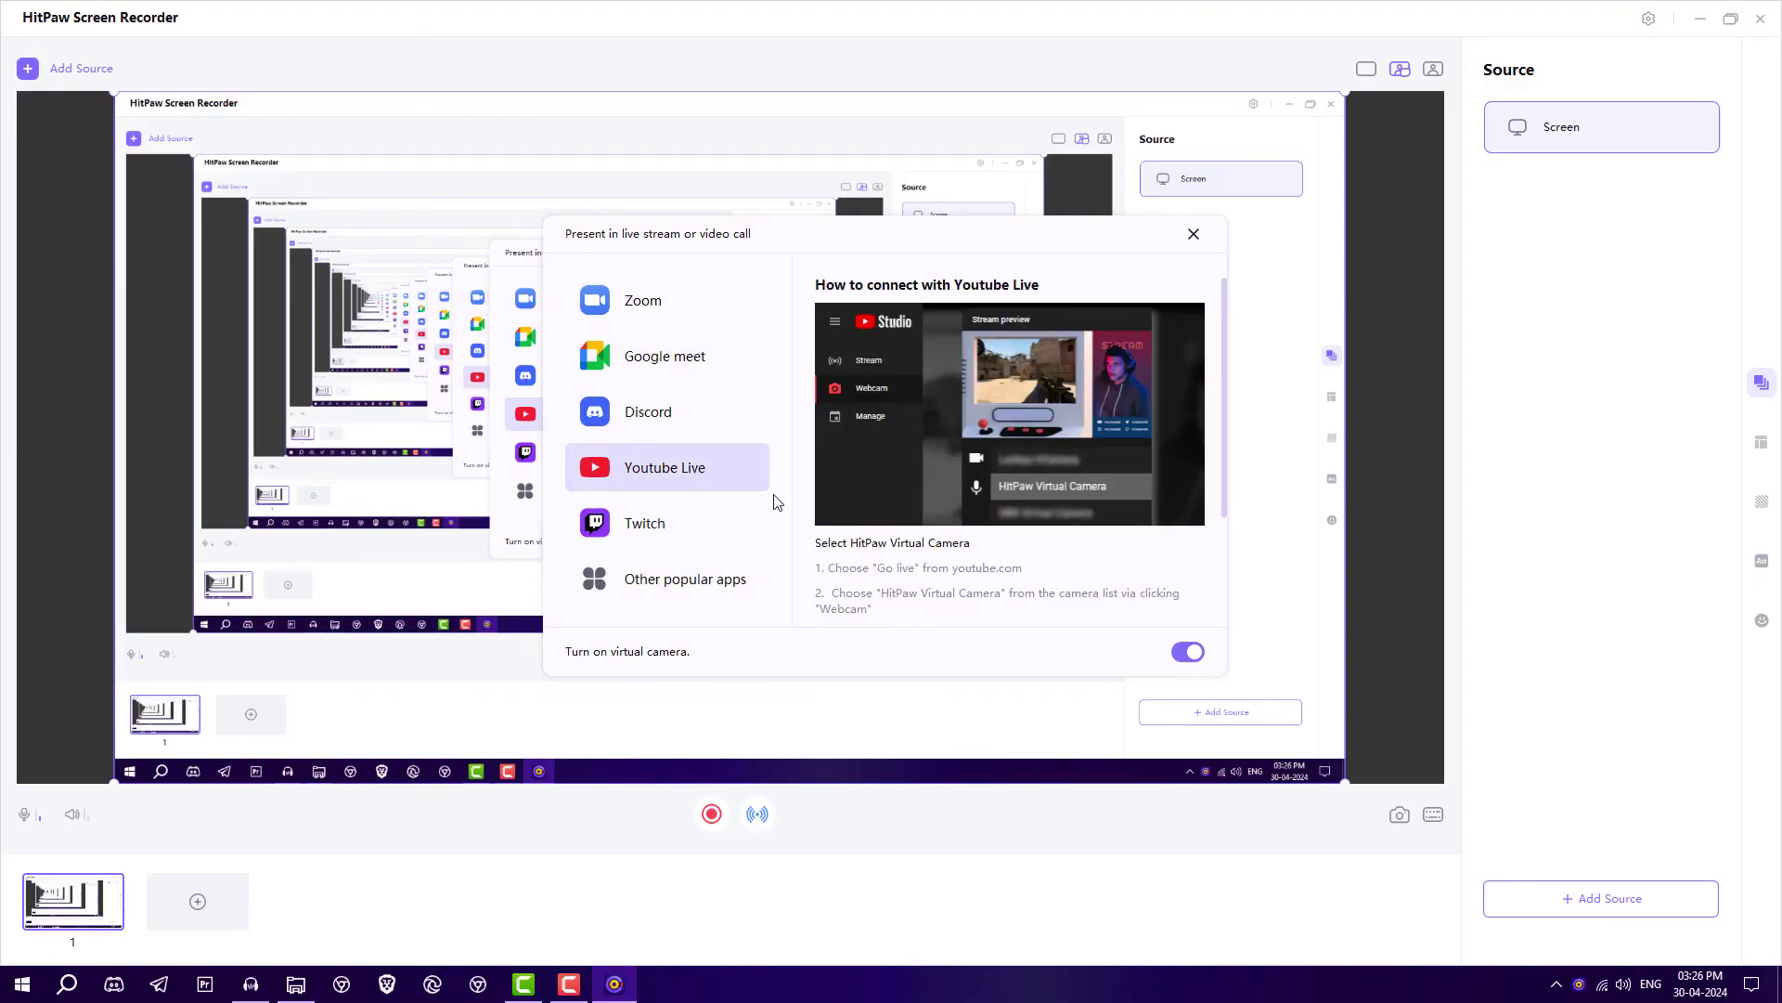